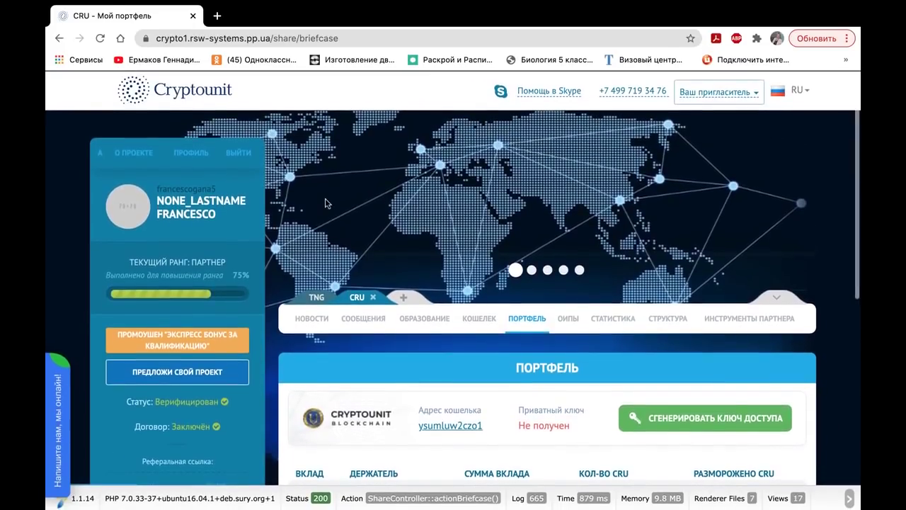
Step: Copy the wallet address below the 100,00 UNT deposit and bring up Word's blank Документ10
scroll(325, 203, "down", 2)
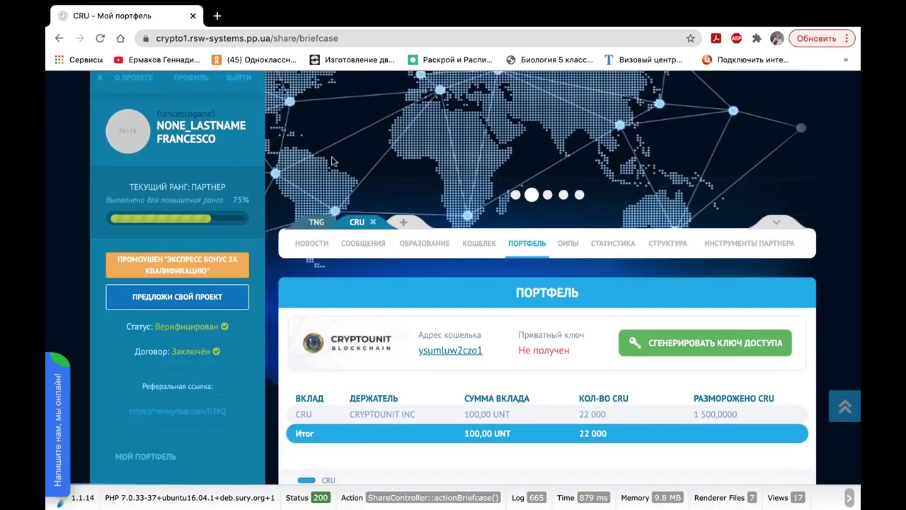
scroll(333, 161, "down", 1)
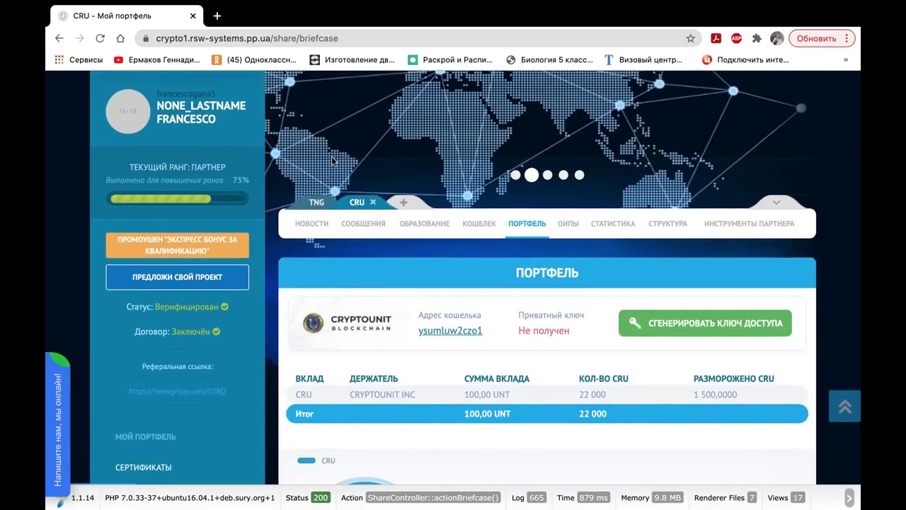
scroll(333, 162, "down", 1)
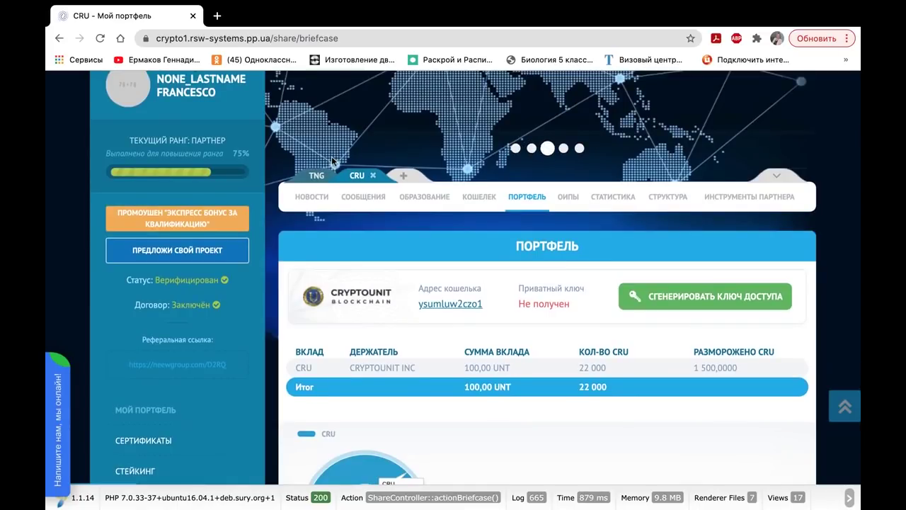
scroll(332, 162, "down", 1)
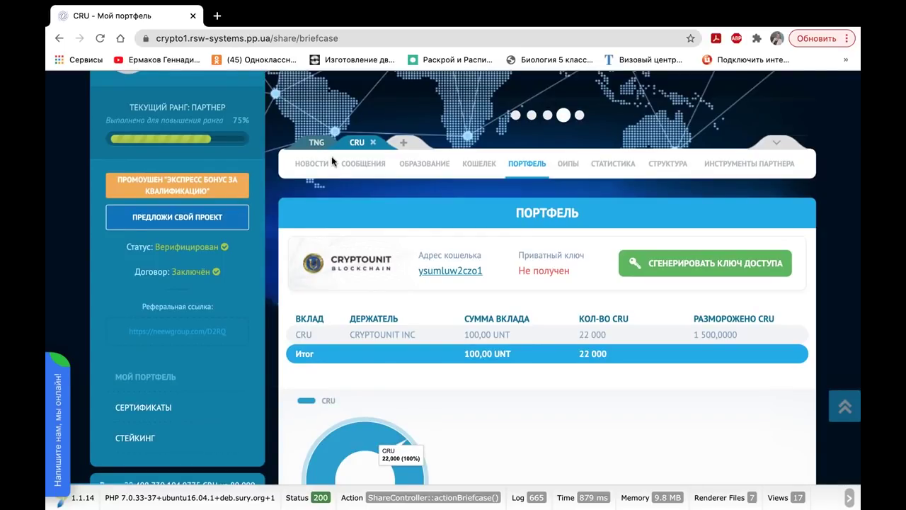
scroll(332, 162, "up", 1)
scroll(495, 127, "down", 2)
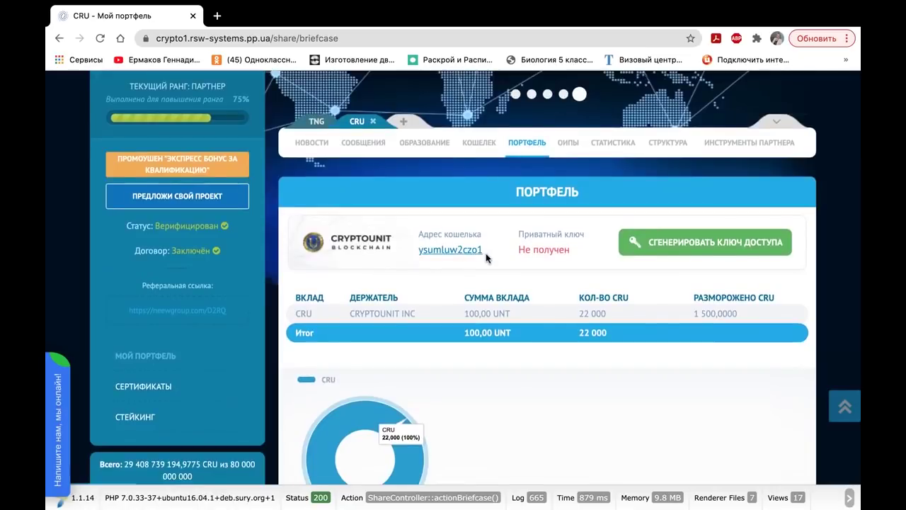
left_click_drag(482, 255, 418, 260)
left_click(418, 259)
left_click_drag(484, 252, 417, 249)
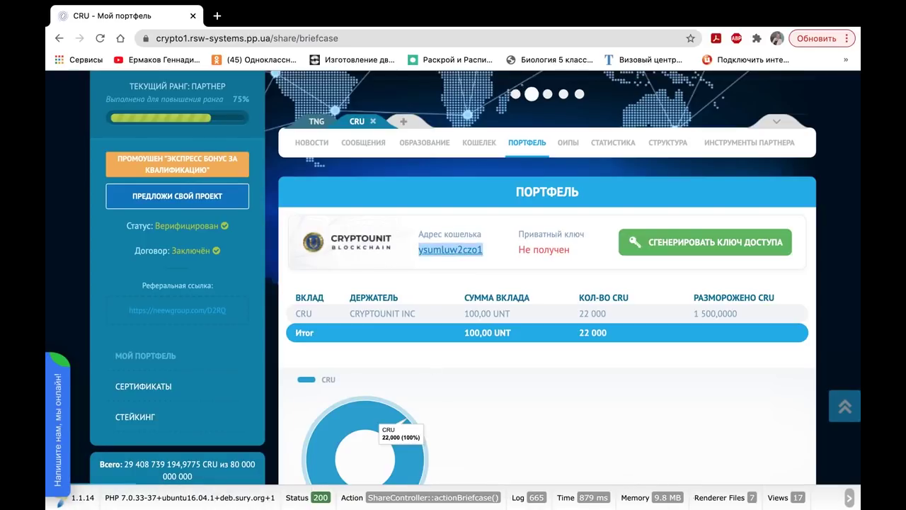
mouse_move(650, 507)
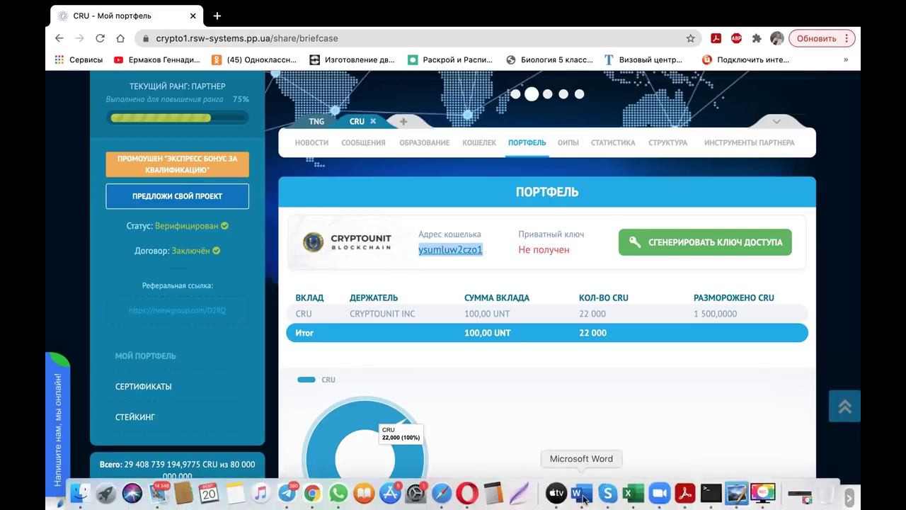
left_click(582, 493)
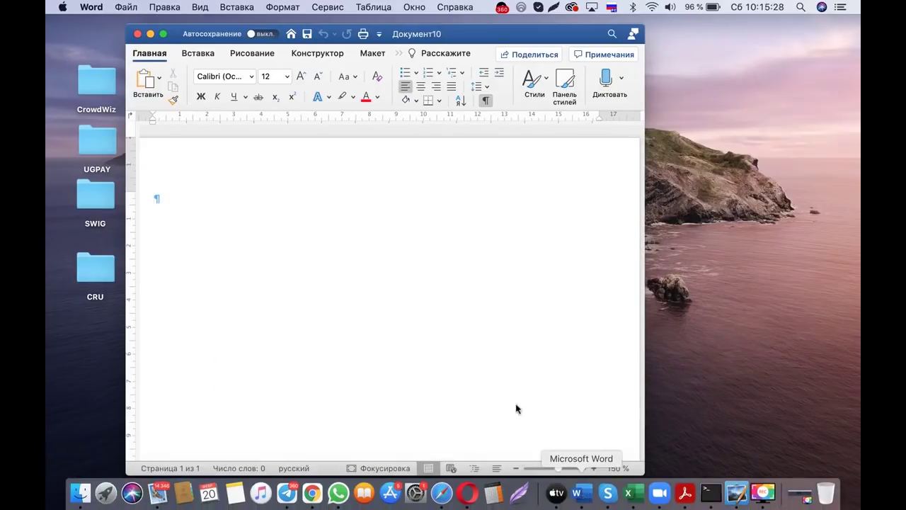
Step: Paste the wallet address into Документ10, add blank lines under it, and return to Chrome
key("super+v")
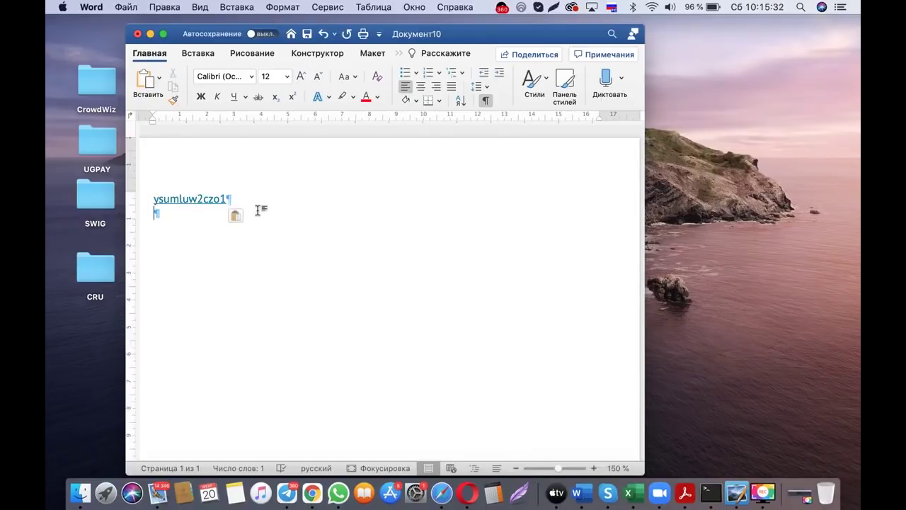
key("Return")
key("Return")
key("Return")
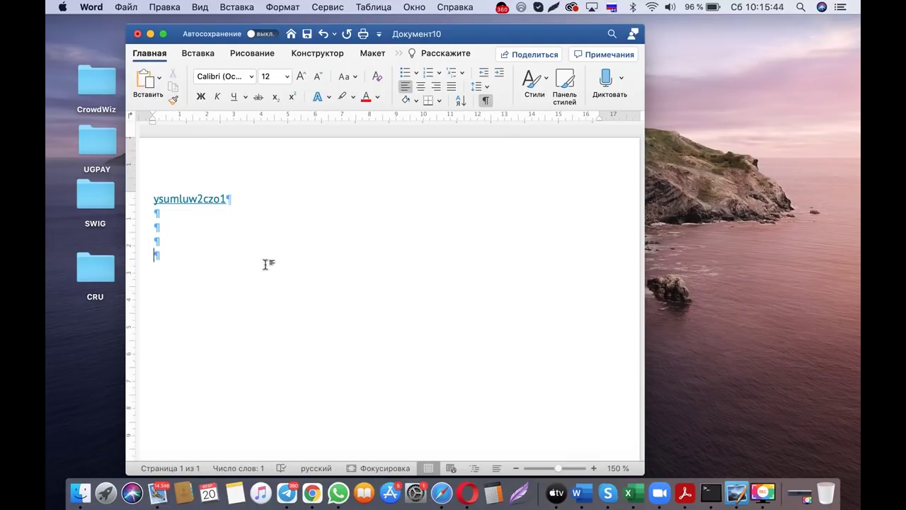
left_click(317, 502)
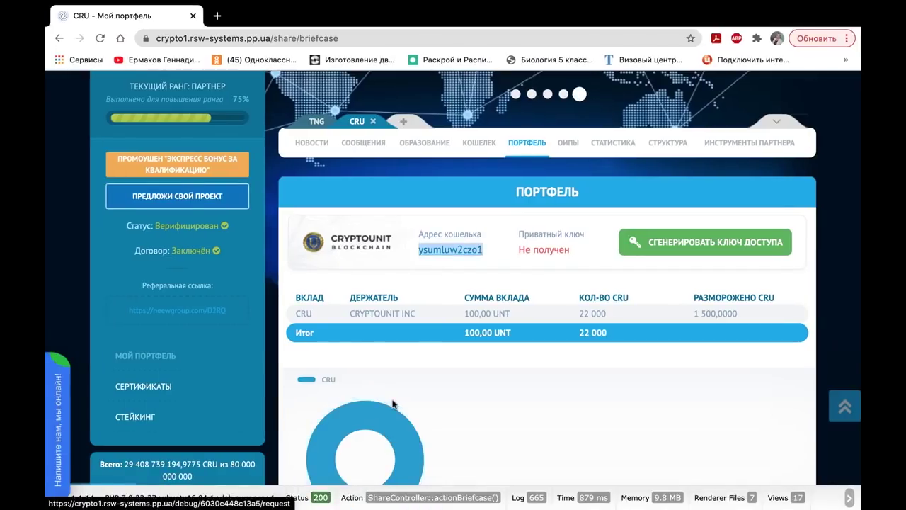
Step: Open the wallet's Explorer account page to review 20'000 CRU frozen and 8 UNTB staked, then go back
left_click(447, 283)
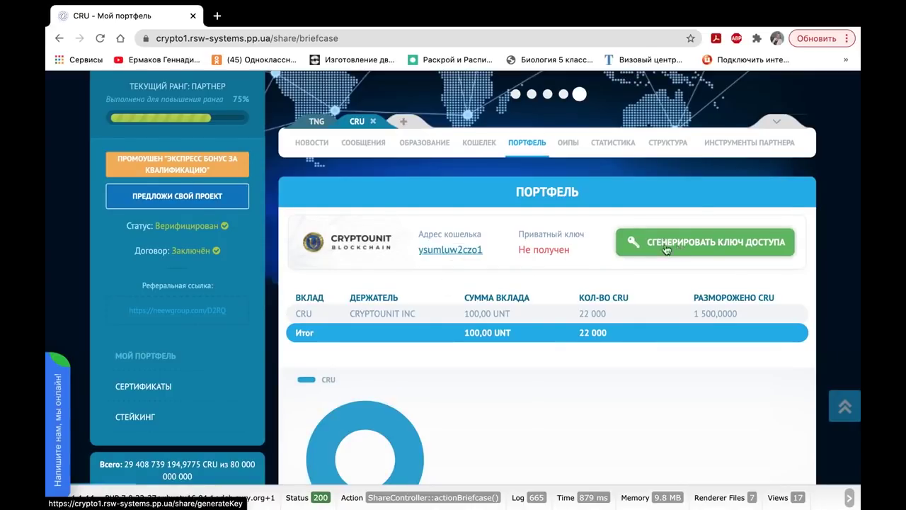
left_click(453, 251)
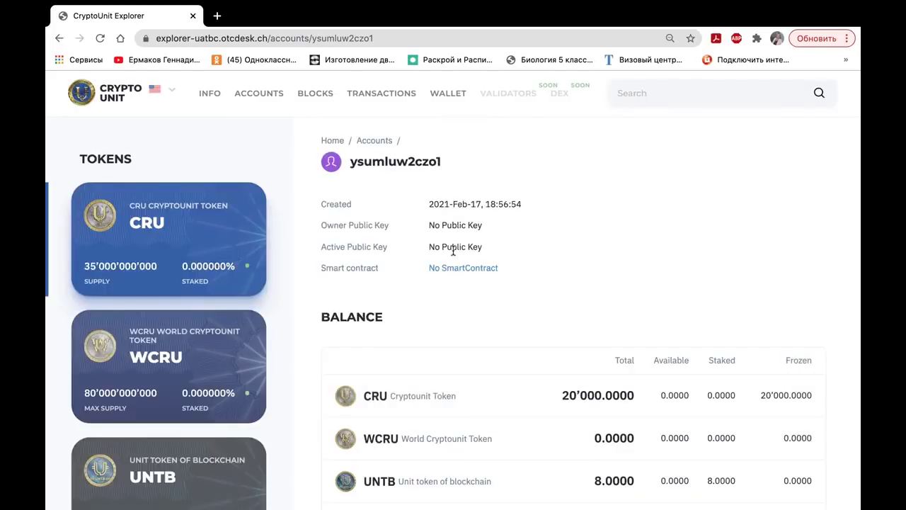
scroll(452, 249, "down", 2)
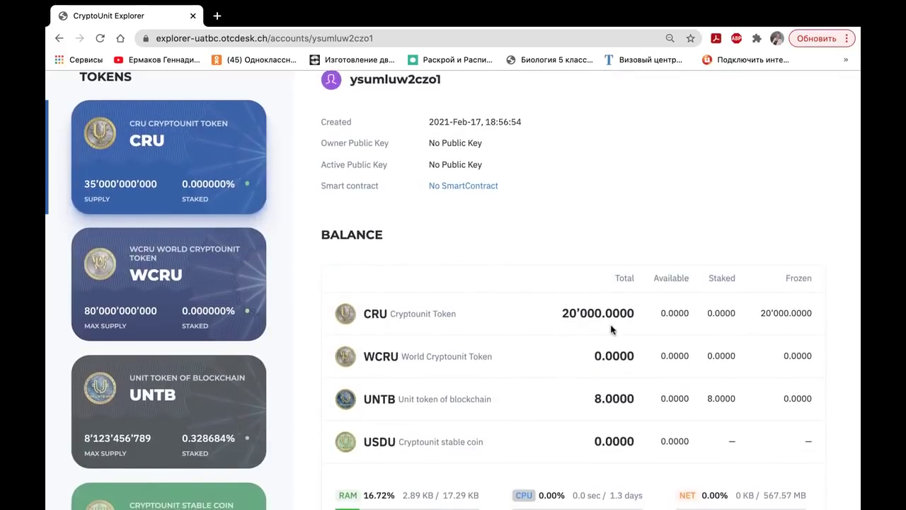
scroll(610, 327, "up", 2)
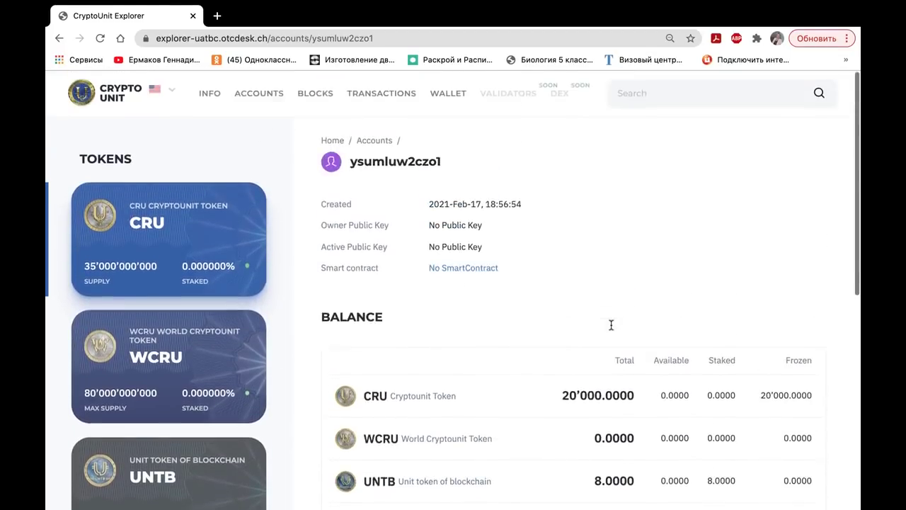
left_click(59, 41)
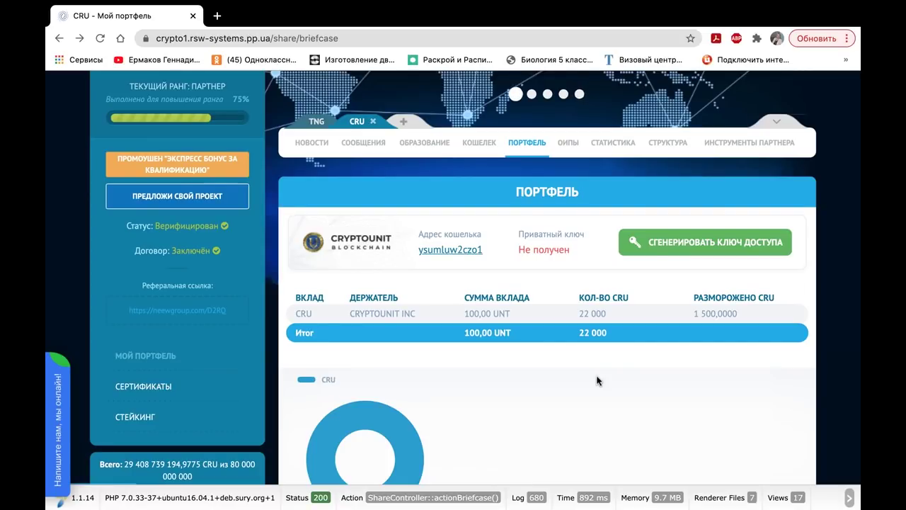
Step: Generate an access key for the wallet, producing a 12-word backup phrase
left_click(687, 248)
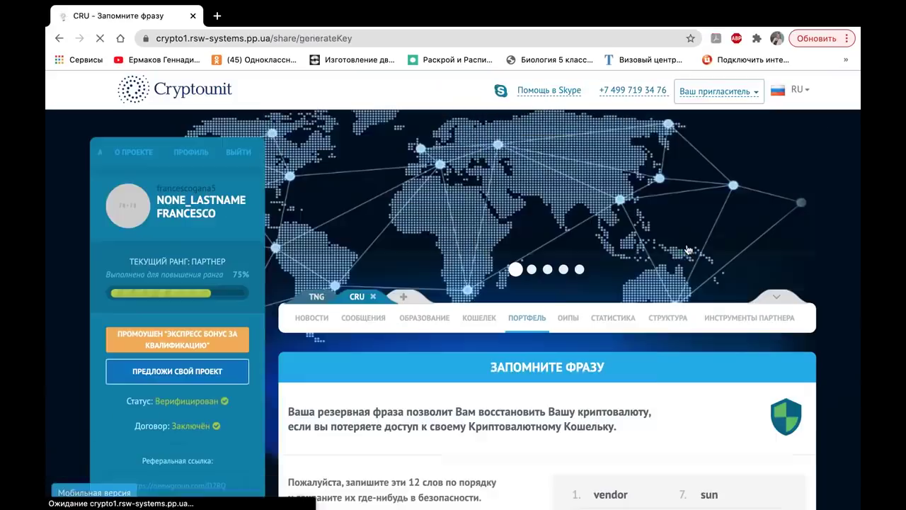
Step: Select and copy all twelve recovery-phrase words on the Запомните фразу page
scroll(688, 249, "down", 8)
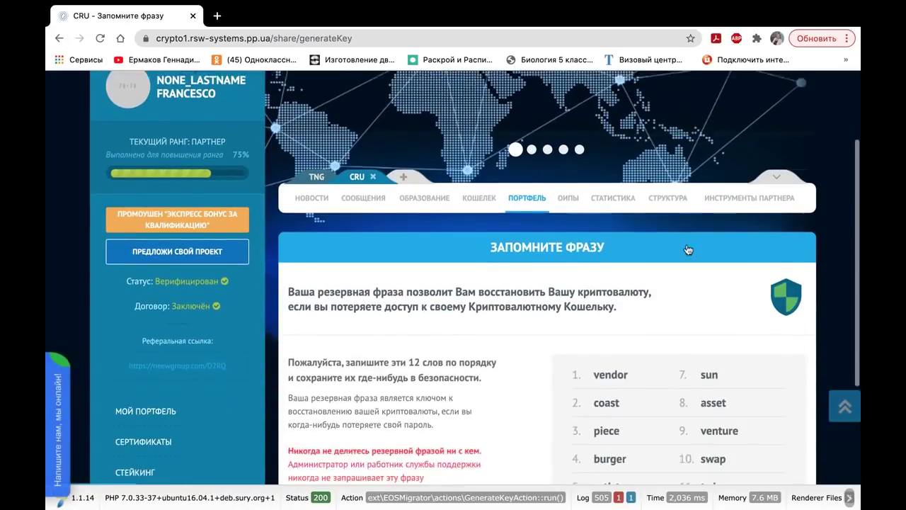
scroll(687, 249, "down", 1)
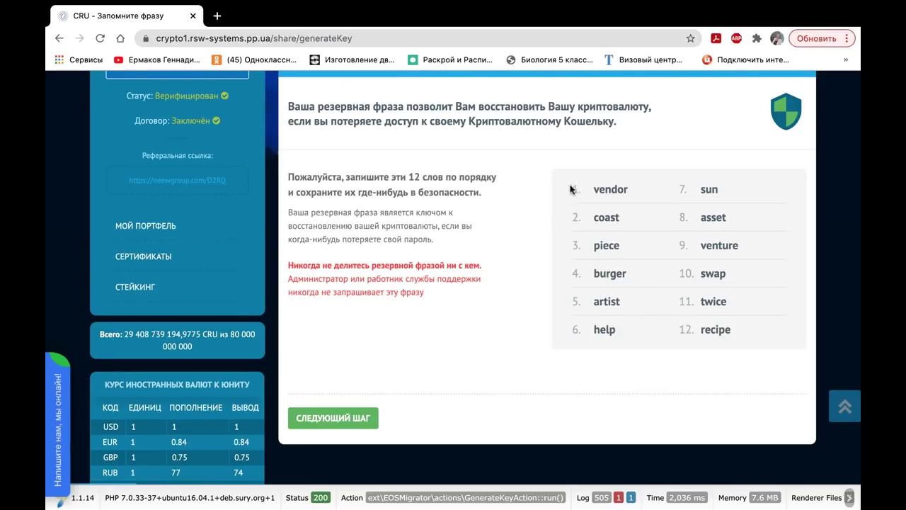
left_click_drag(603, 185, 729, 324)
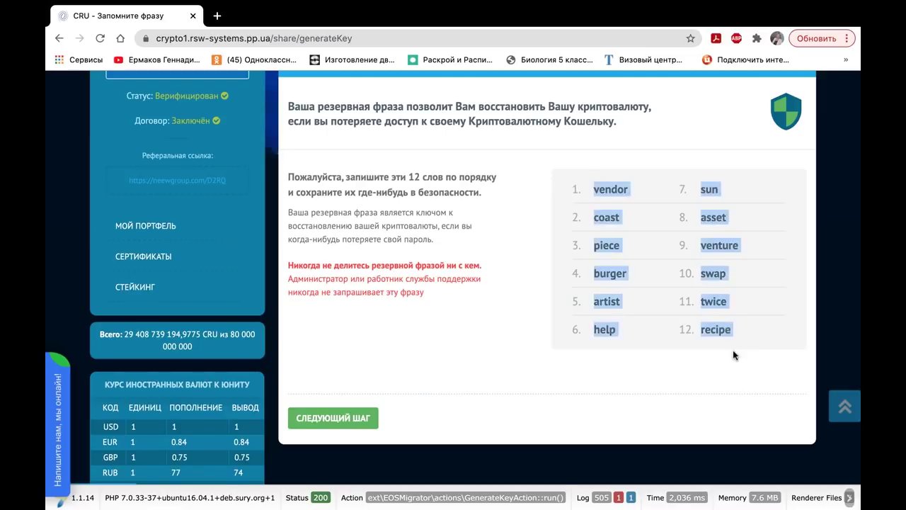
mouse_move(598, 503)
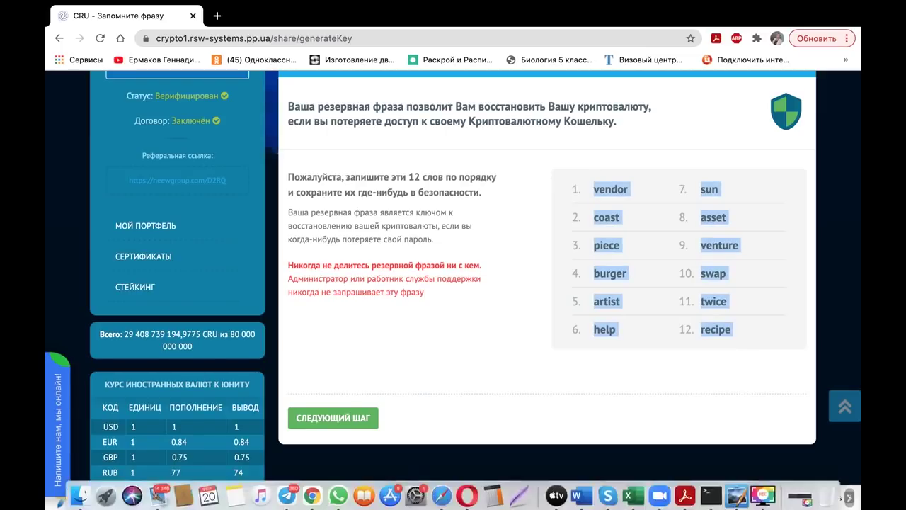
Step: Paste the recovery phrase into Документ10 below the address and delete the stray pasted button block
left_click(581, 493)
left_click(201, 245)
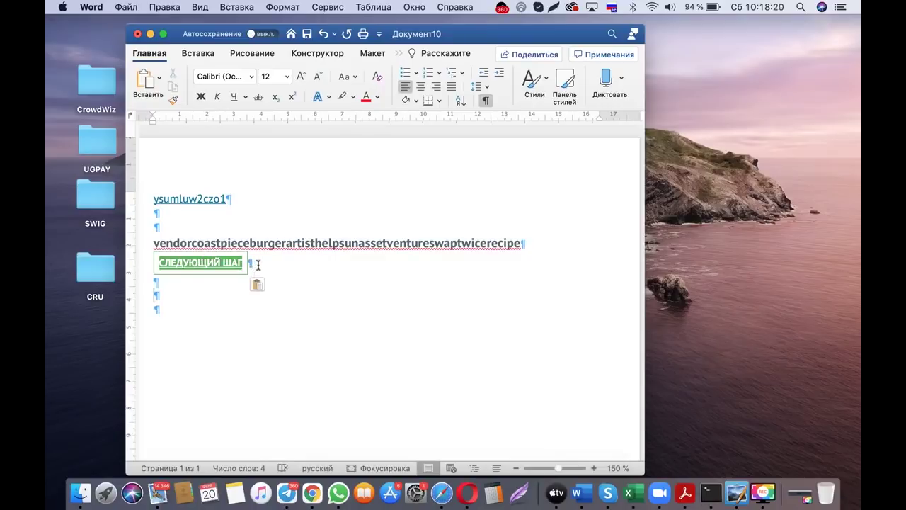
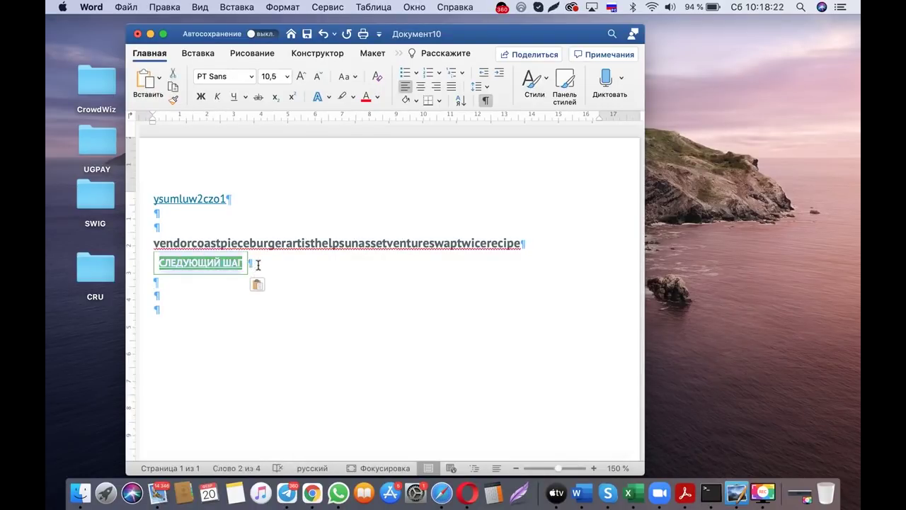
Step: Insert the missing spaces between the run-together recovery-phrase words
left_click(192, 242)
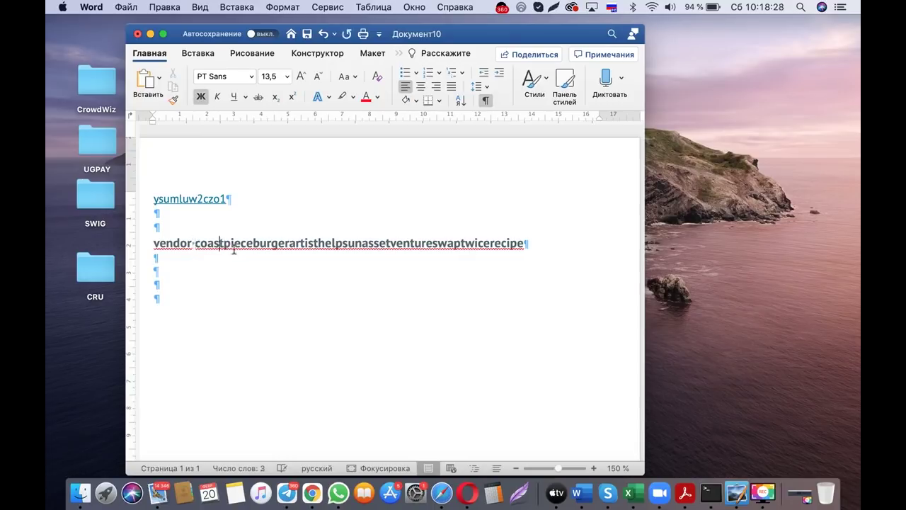
left_click(224, 242)
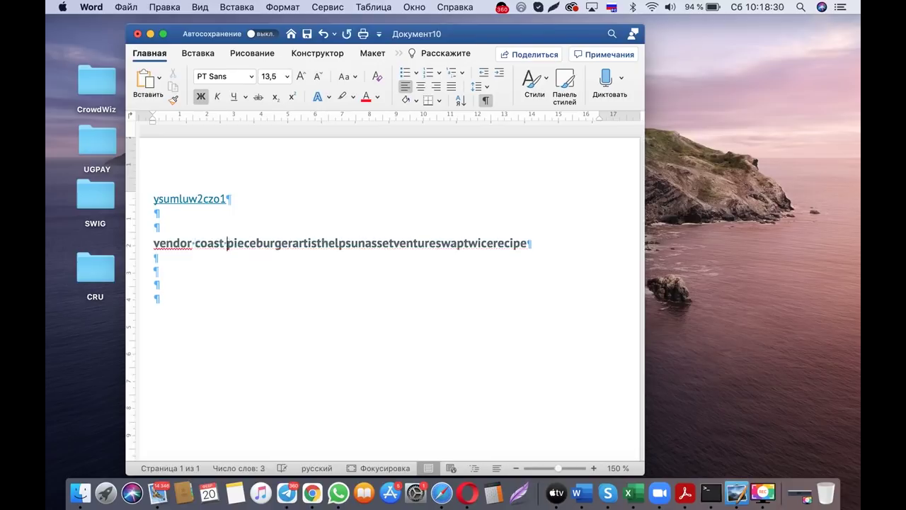
left_click(256, 243)
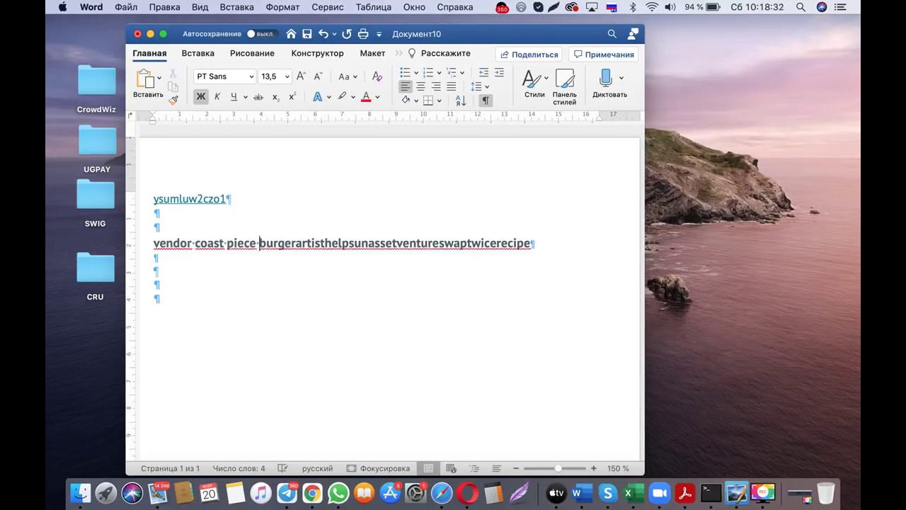
left_click(298, 244)
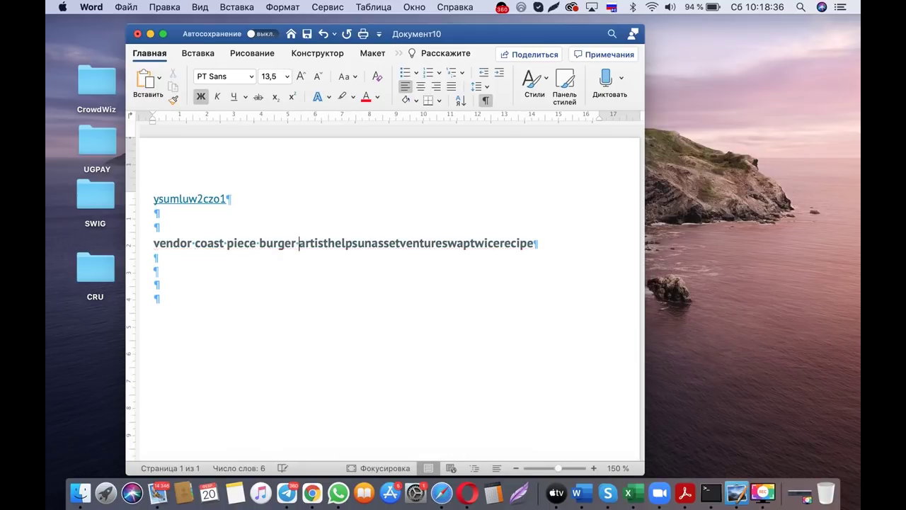
left_click(329, 243)
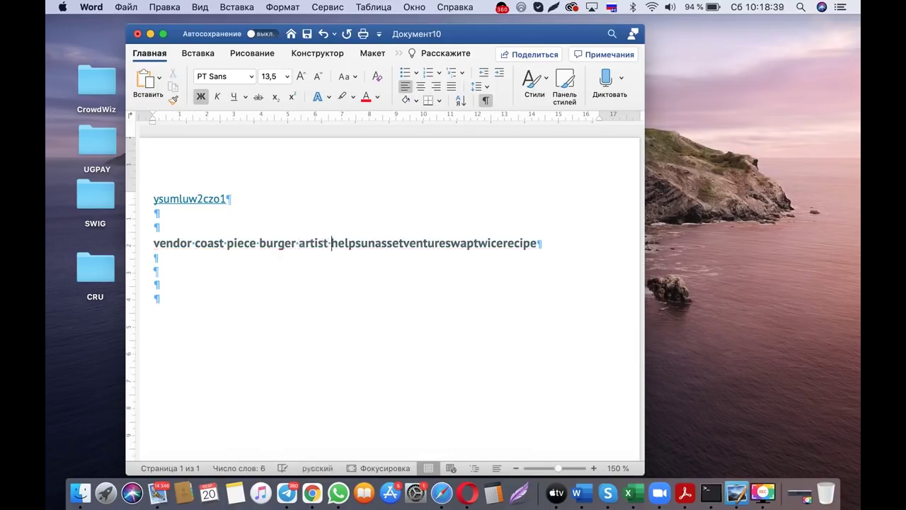
left_click(356, 243)
left_click(379, 243)
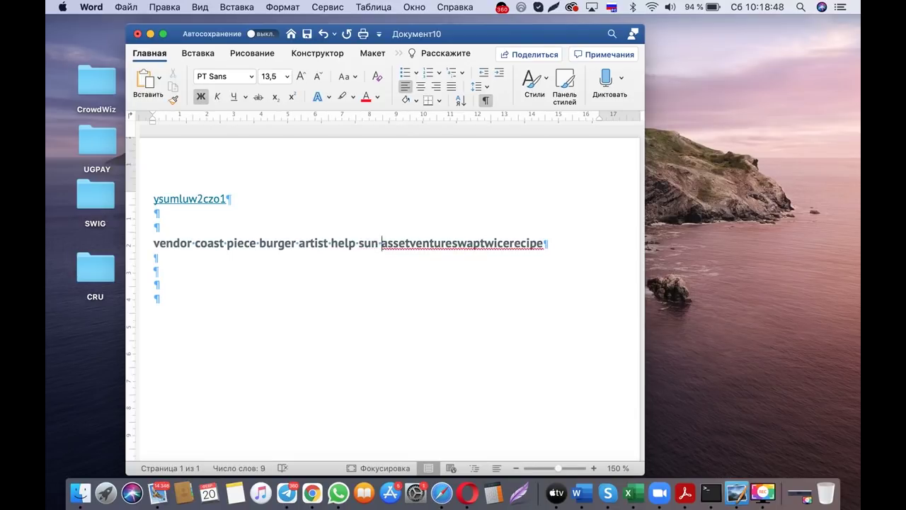
left_click(410, 243)
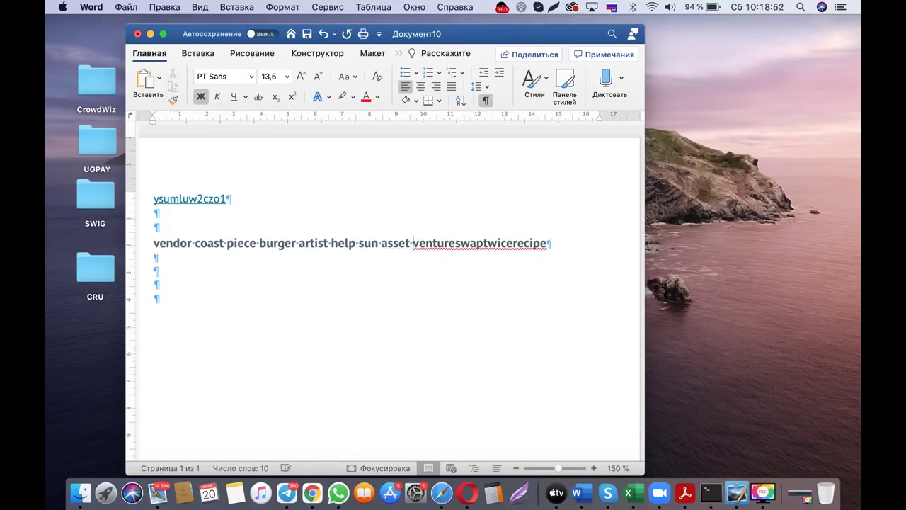
left_click(455, 246)
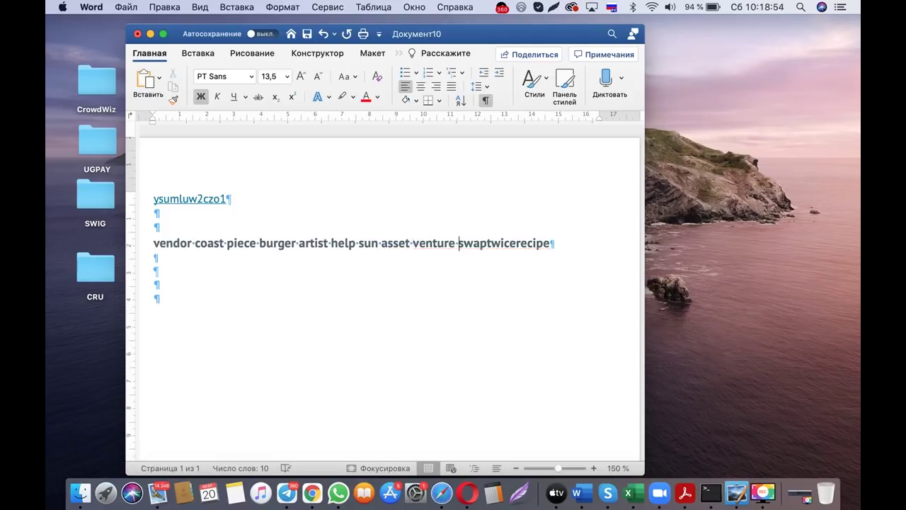
left_click(486, 244)
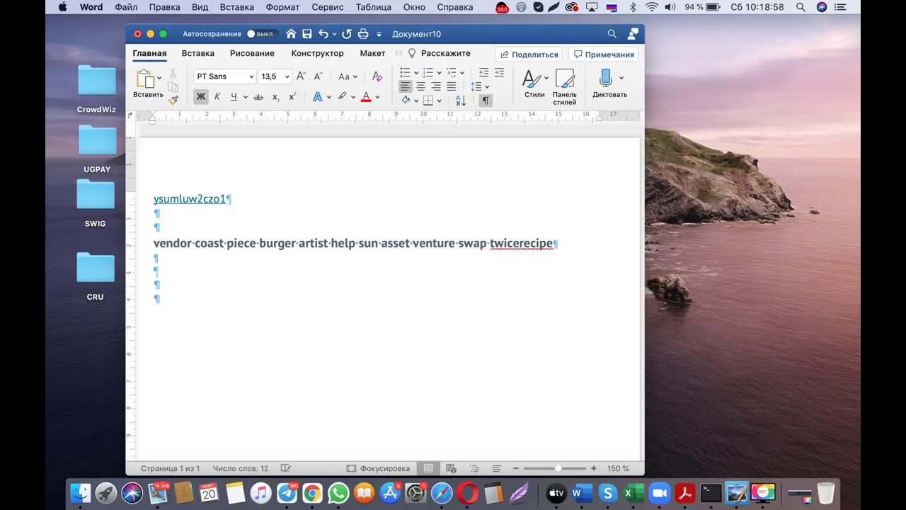
left_click(522, 244)
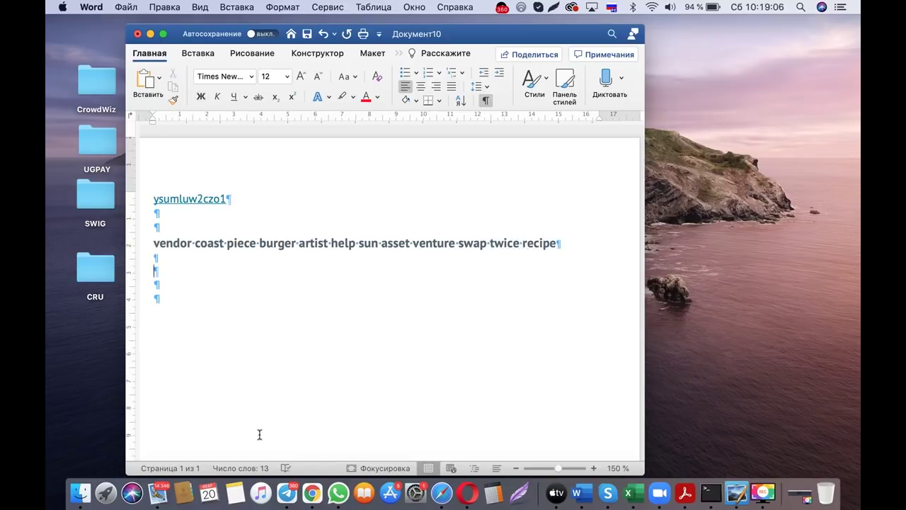
Step: Advance to the phrase confirmation, enter the first three recovery words, then return to Word
left_click(312, 493)
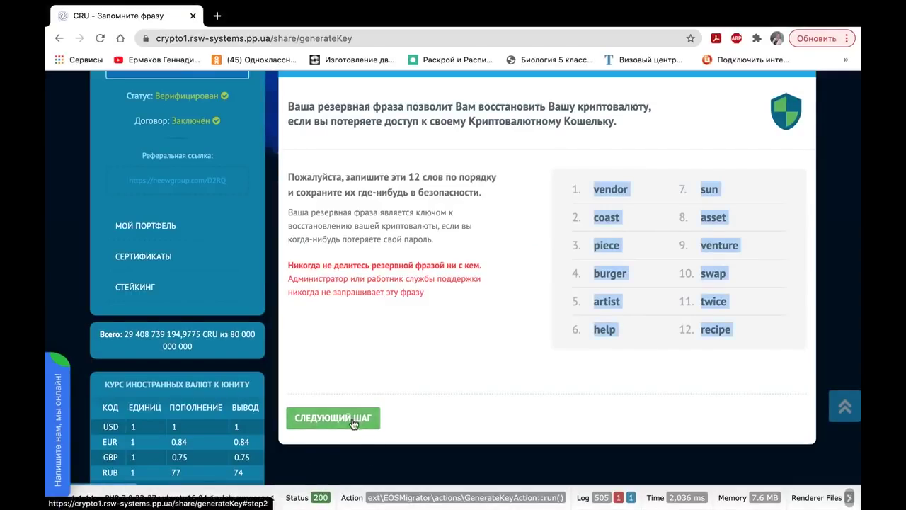
left_click(354, 419)
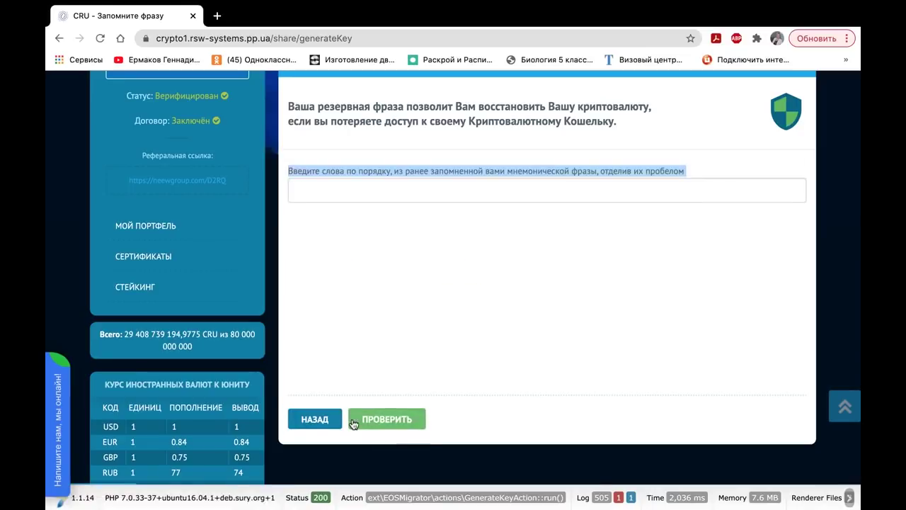
left_click(309, 189)
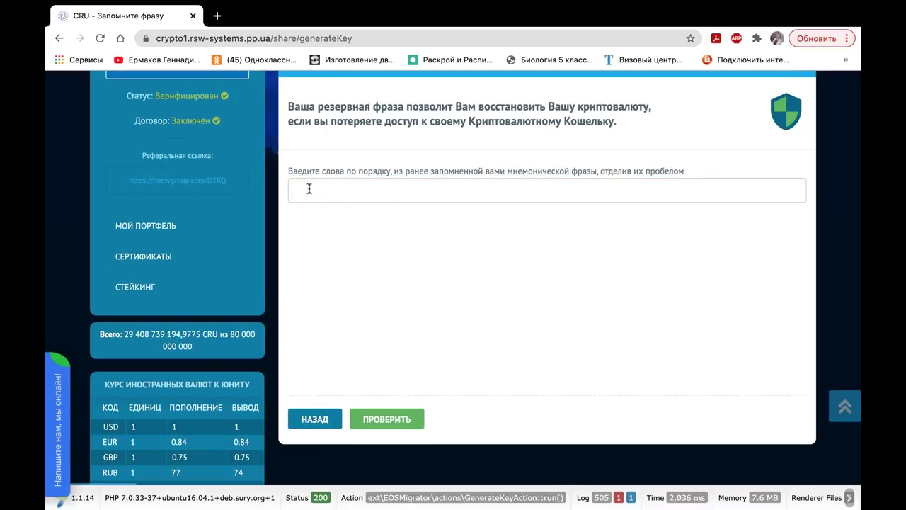
key("BackSpace")
key("BackSpace")
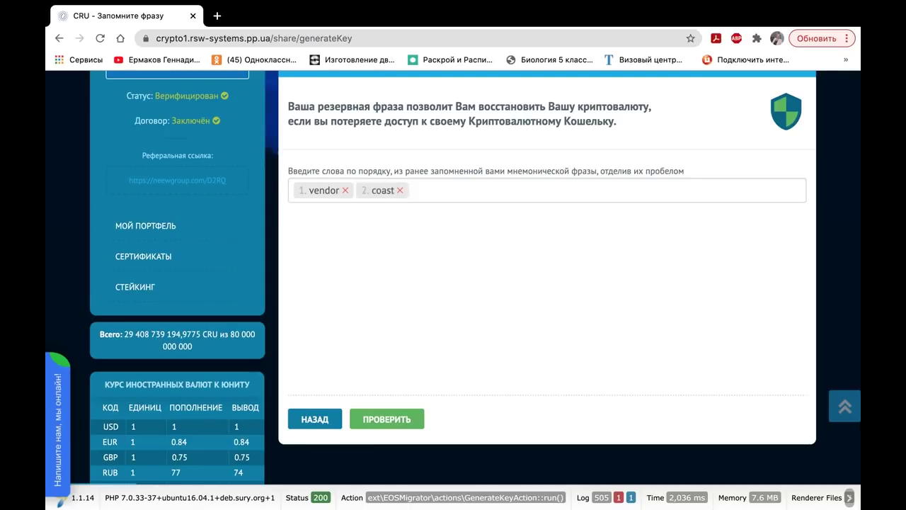
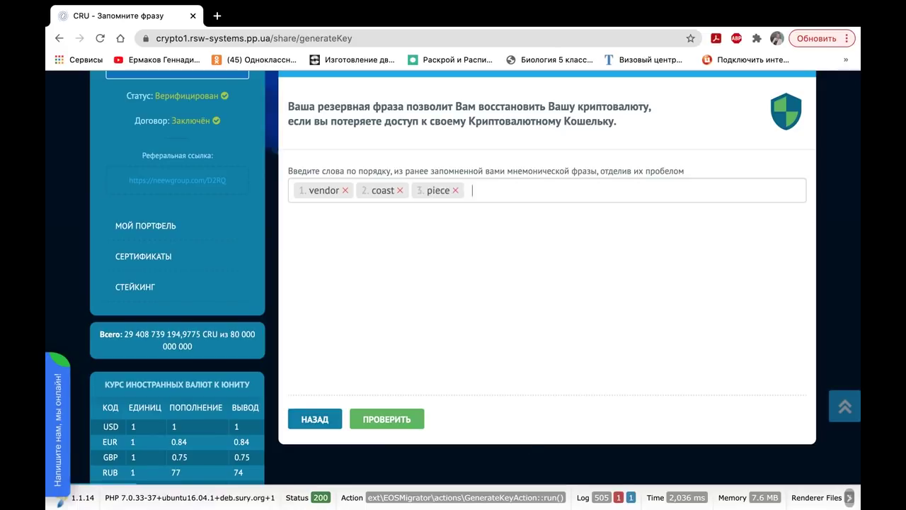
left_click(586, 500)
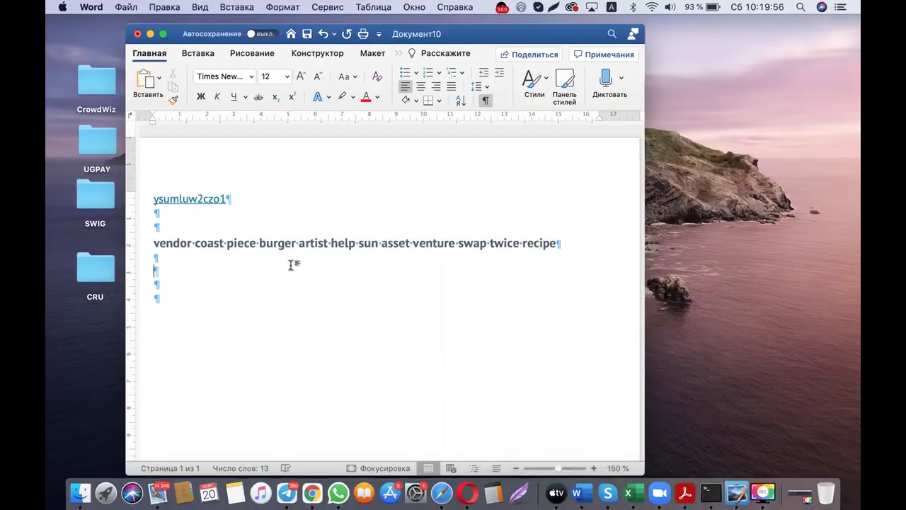
Step: Copy the remaining nine recovery words from Word and paste them into the phrase check
left_click_drag(259, 244, 466, 255)
key("super+c")
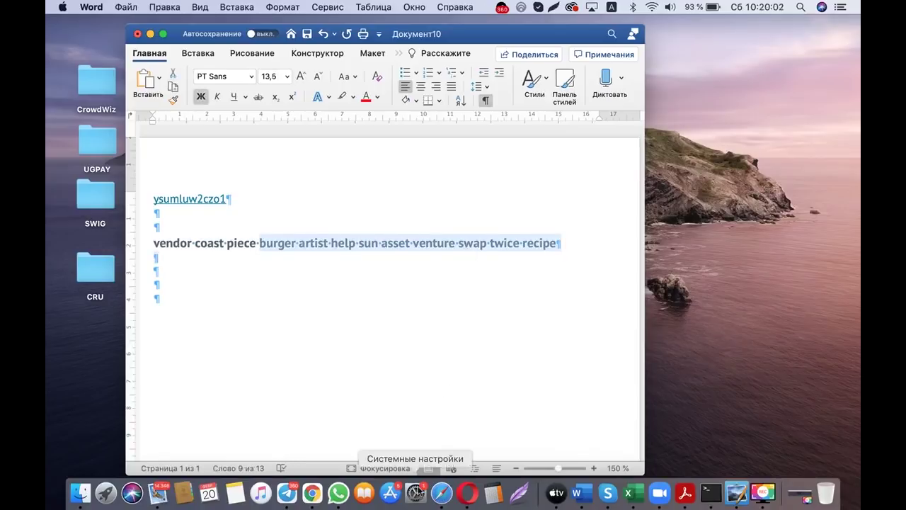
left_click(315, 502)
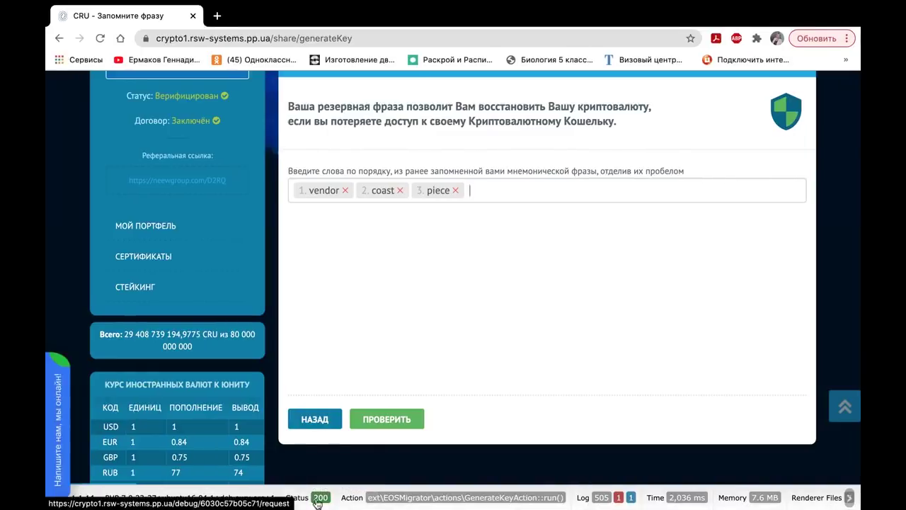
key("super+v")
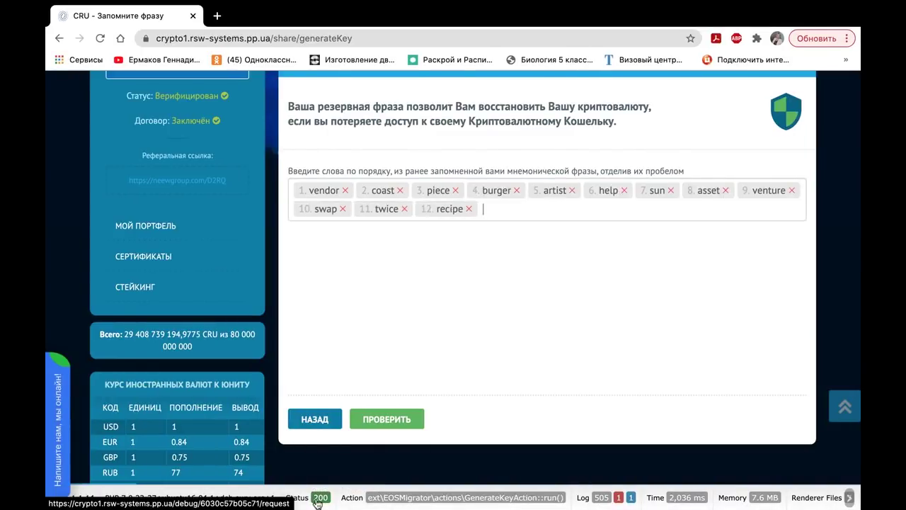
Step: Submit the entered phrase via 'Проверить' and, once accepted, go back to the main portfolio page
left_click(394, 426)
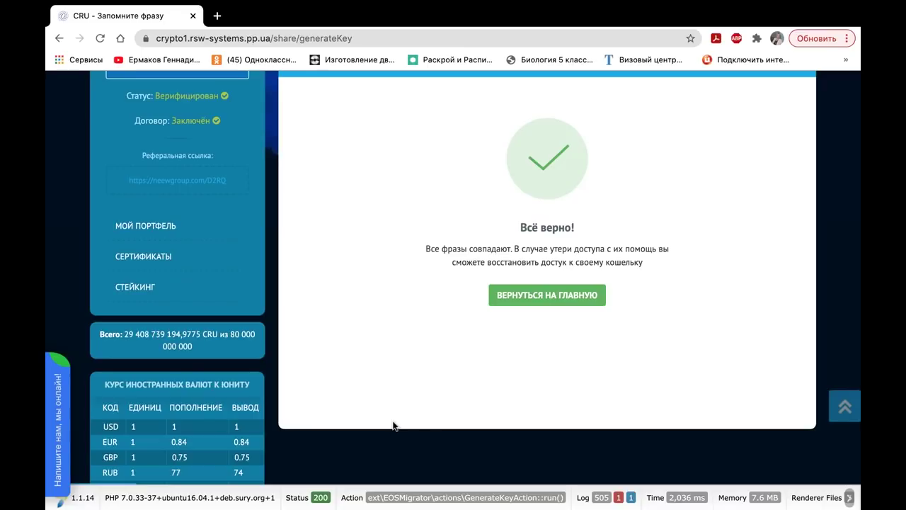
scroll(447, 311, "up", 4)
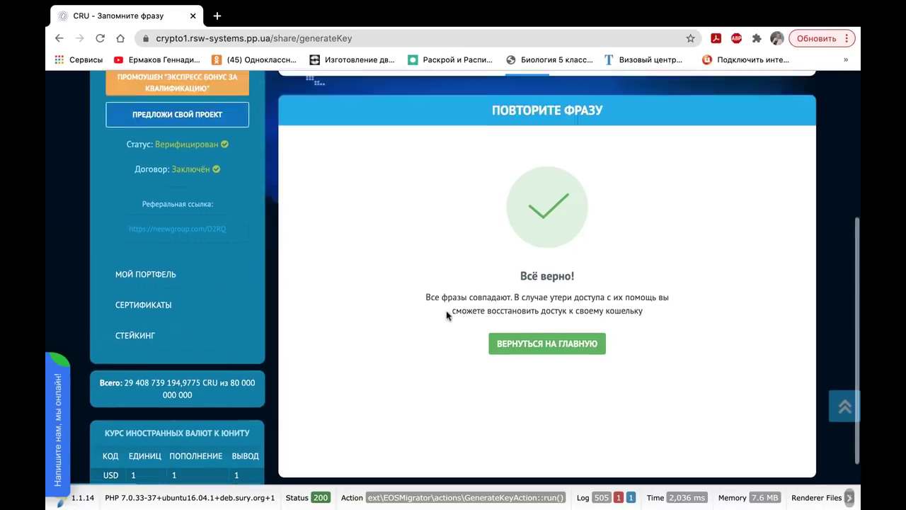
scroll(446, 312, "down", 3)
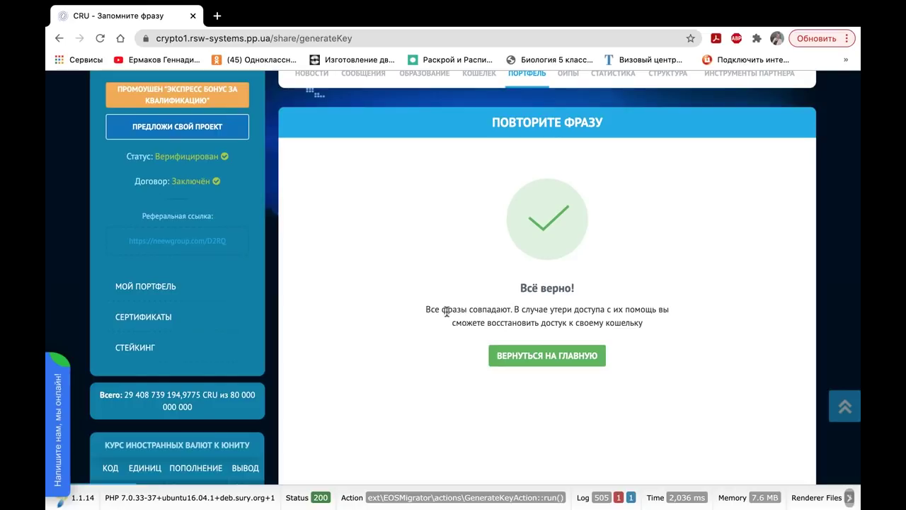
left_click(551, 361)
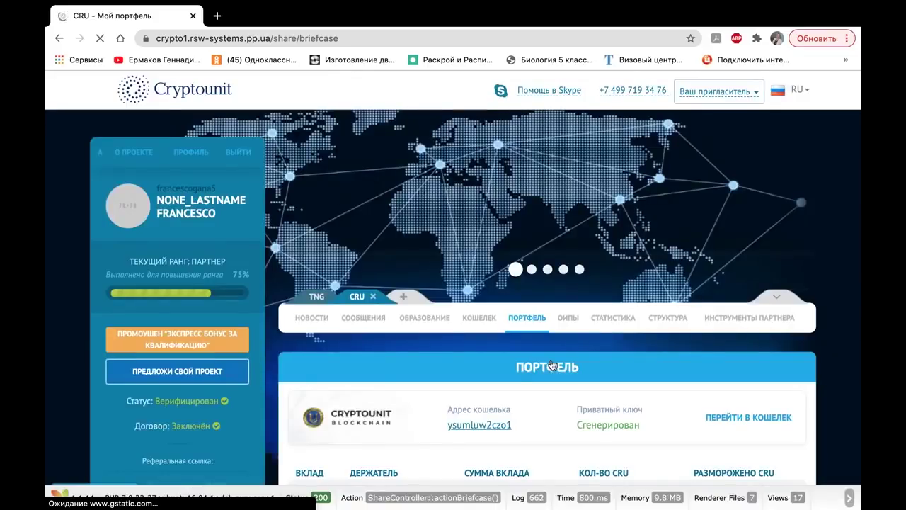
Step: Open the wallet in CryptoUnit Explorer via 'Перейти в кошелек' on the Портфель page
scroll(553, 365, "down", 3)
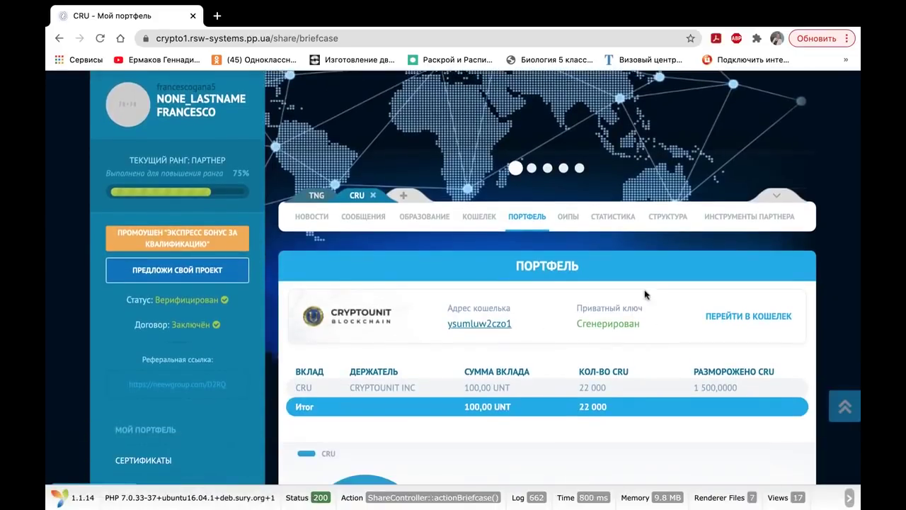
scroll(644, 340, "down", 2)
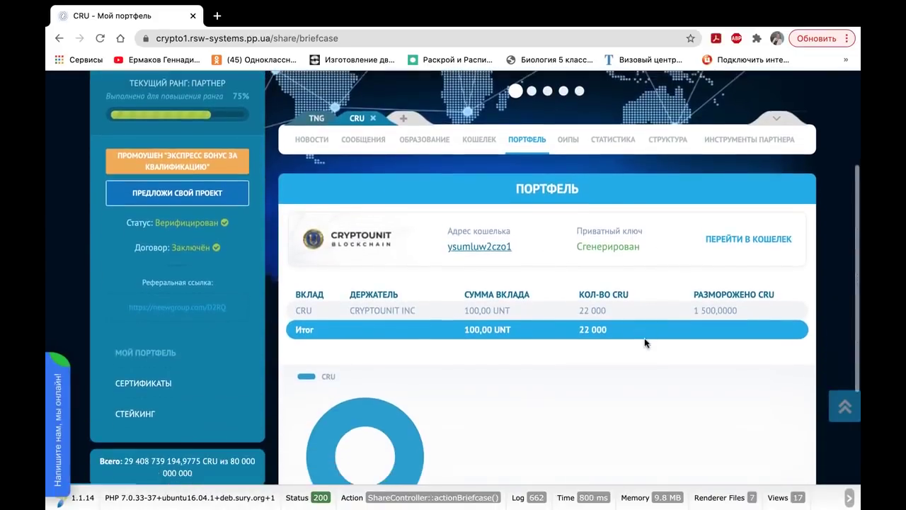
scroll(645, 255, "down", 1)
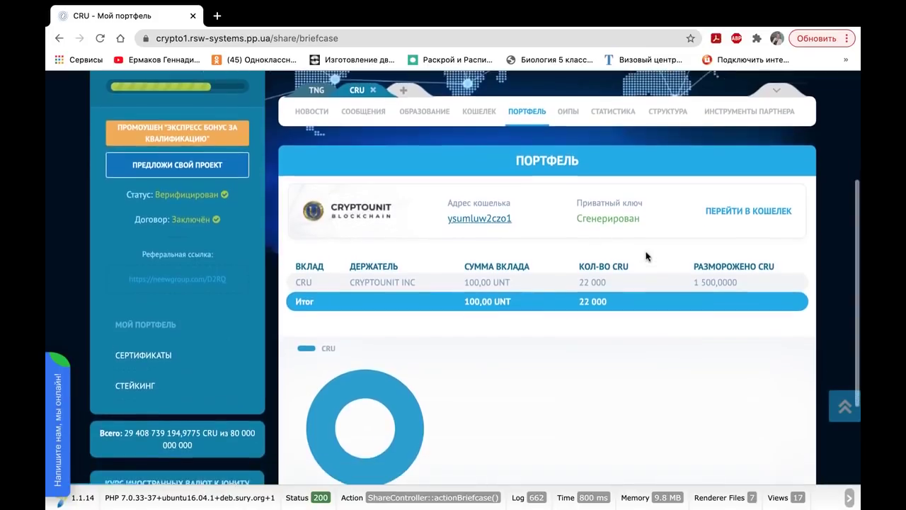
left_click(739, 215)
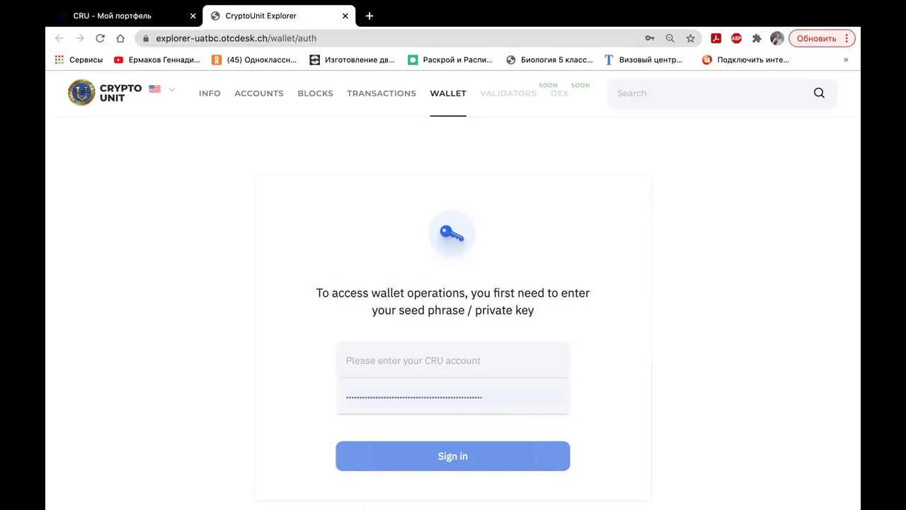
Step: From the Word notes, open the account's page in the explorer, then go to the wallet sign-in page
mouse_move(364, 499)
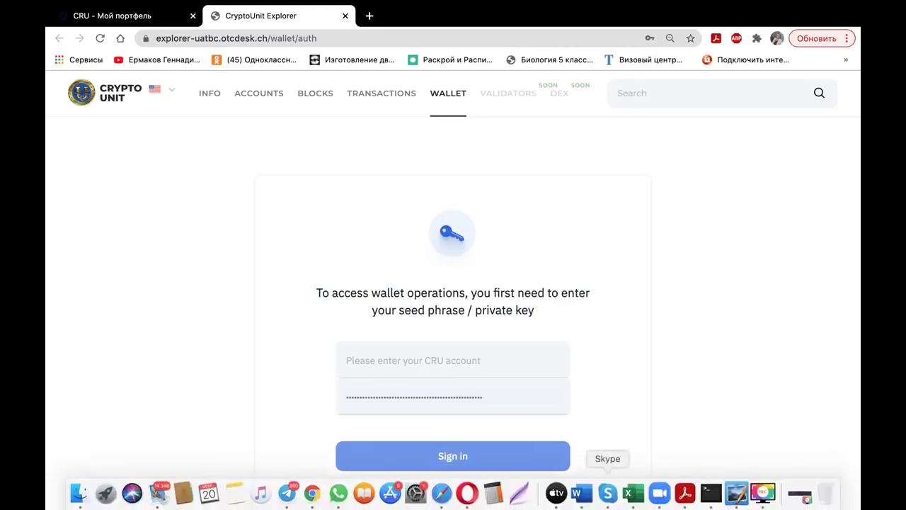
left_click(591, 499)
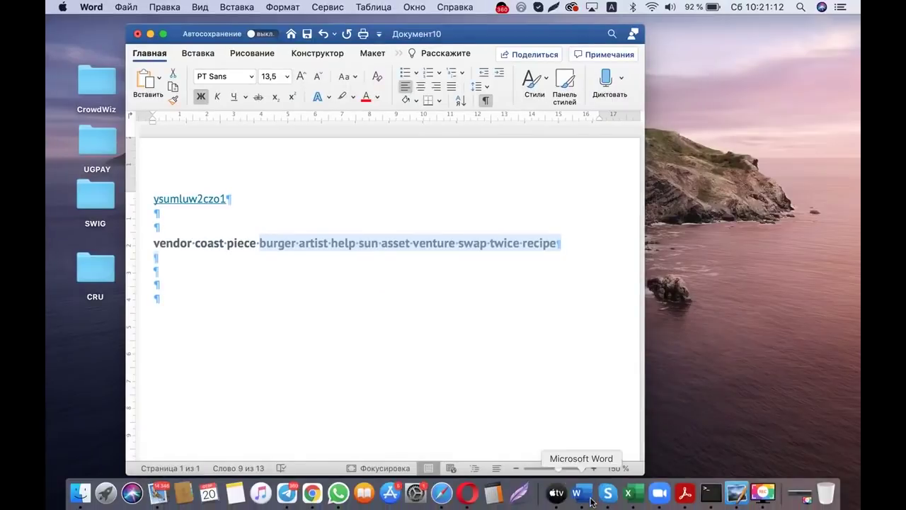
left_click(279, 203)
left_click(182, 204)
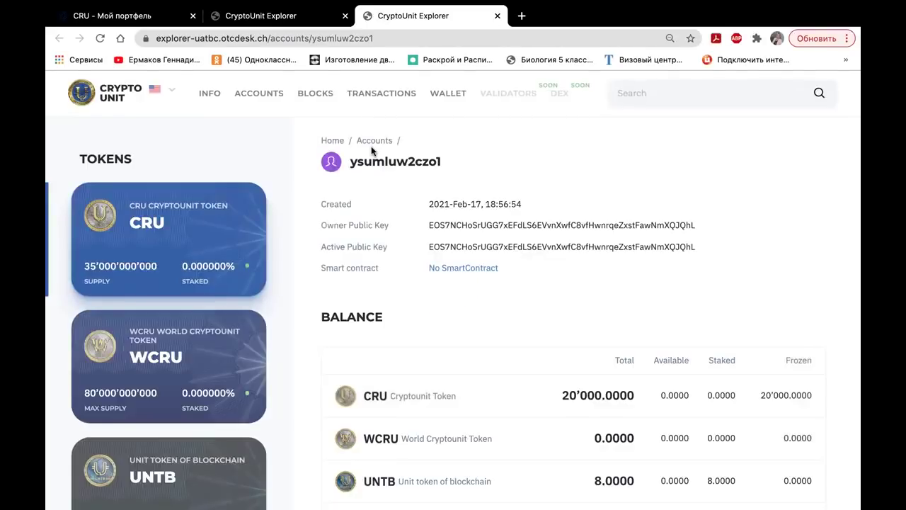
scroll(372, 150, "down", 1)
scroll(433, 96, "up", 1)
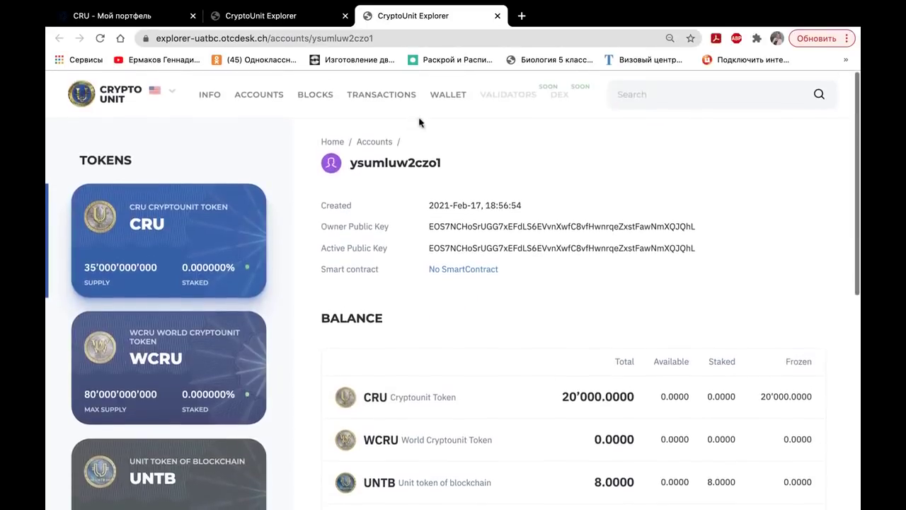
left_click(454, 97)
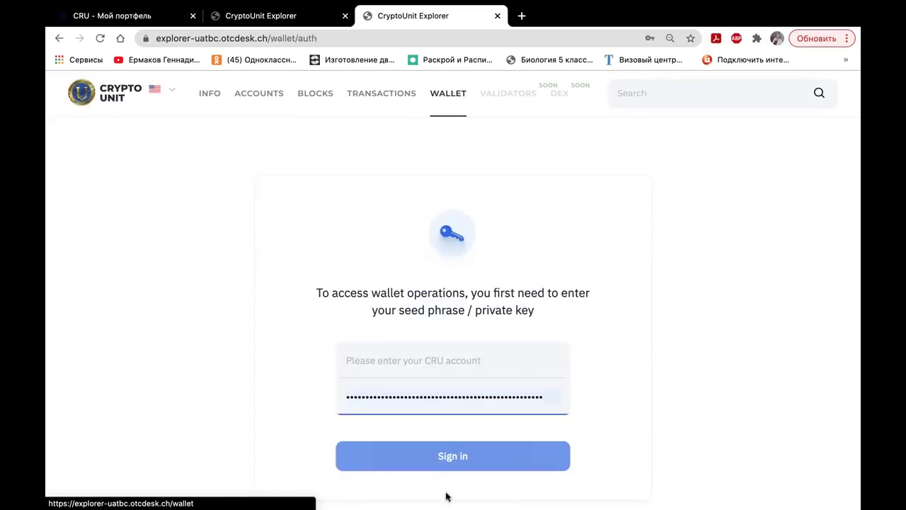
Step: Copy the wallet account name from the Word notes into the CRU account field
mouse_move(607, 504)
left_click(582, 493)
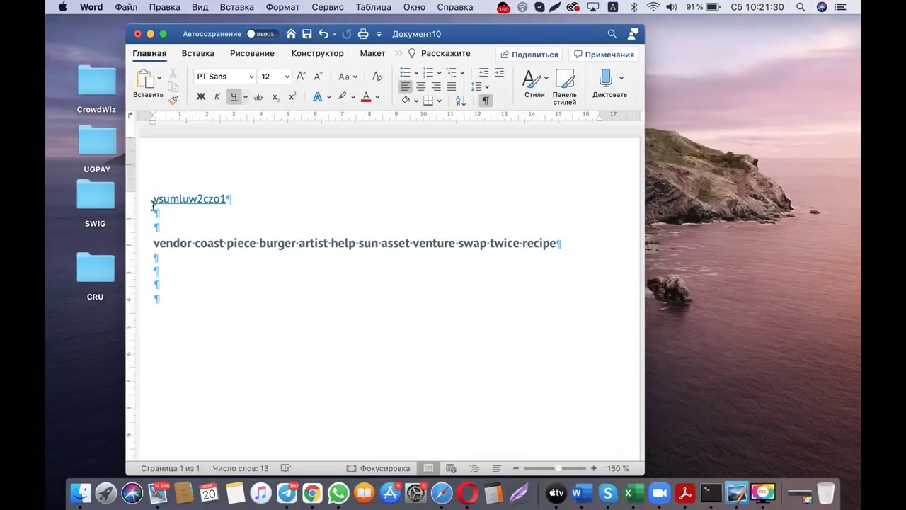
left_click_drag(237, 200, 142, 207)
key("super+c")
left_click(315, 499)
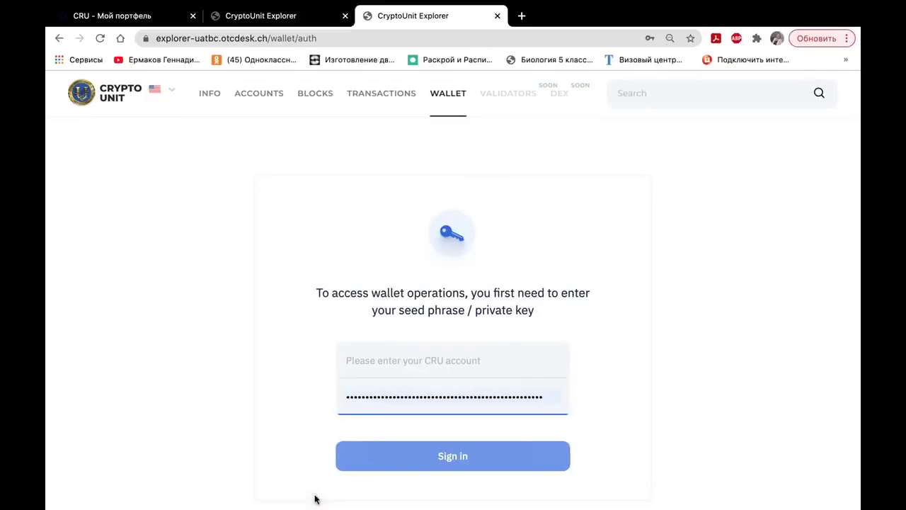
left_click(368, 362)
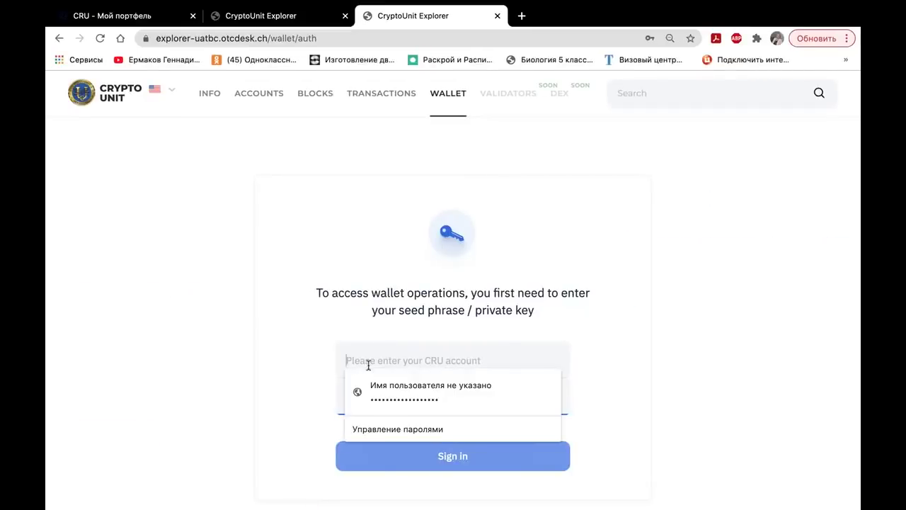
key("super+v")
Step: Delete the autofilled value from the seed phrase field and dismiss the saved-password suggestions
left_click_drag(563, 402, 259, 390)
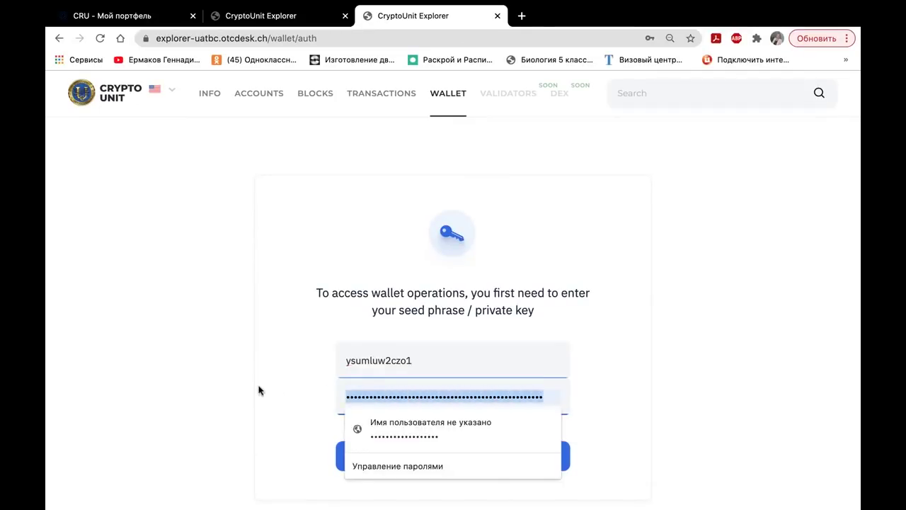
key("BackSpace")
left_click(200, 363)
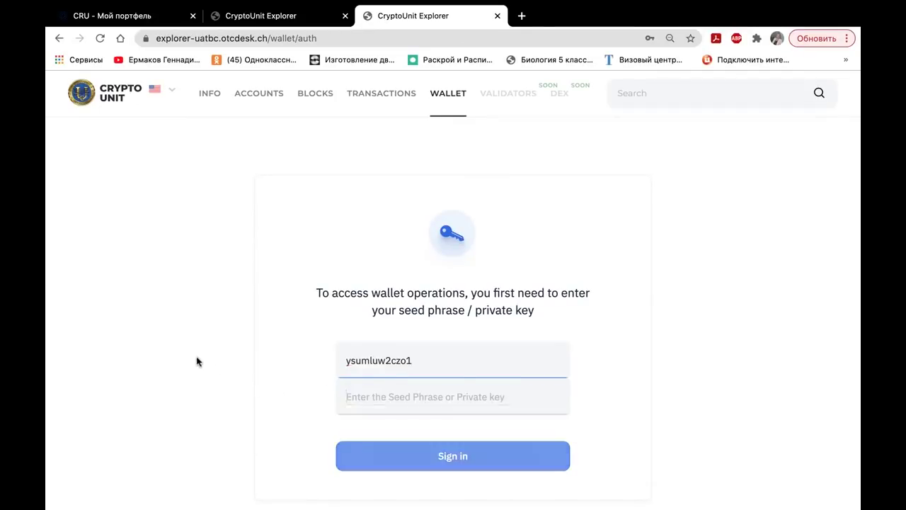
Step: Copy the full seed phrase line from the Word notes into the Seed Phrase field and sign in
mouse_move(582, 494)
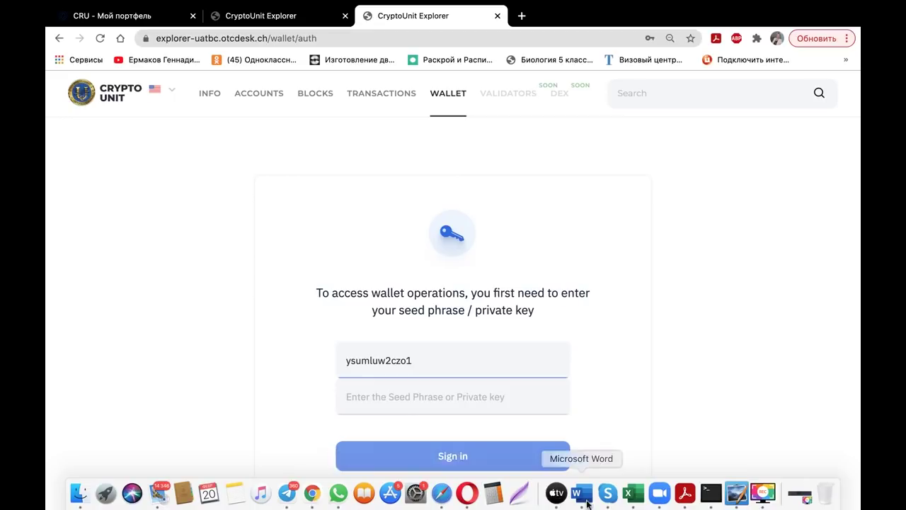
left_click(586, 502)
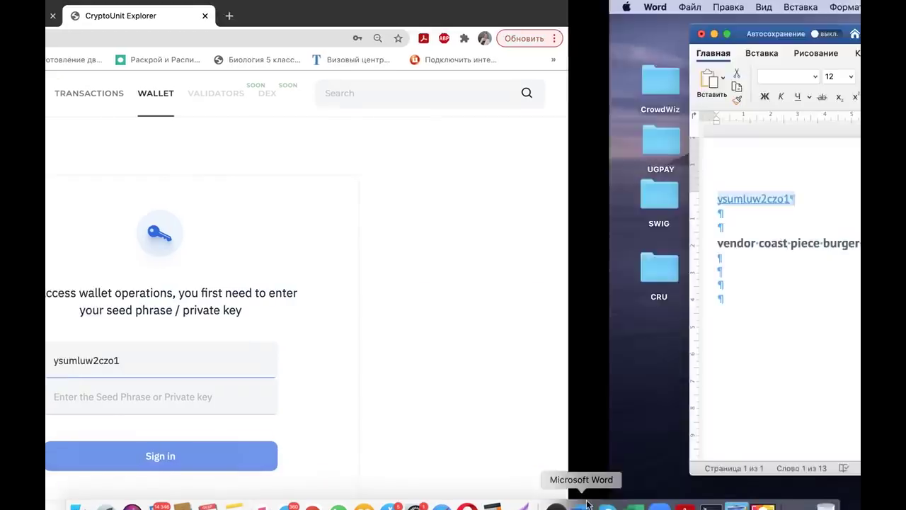
left_click_drag(558, 245, 223, 251)
left_click(194, 253)
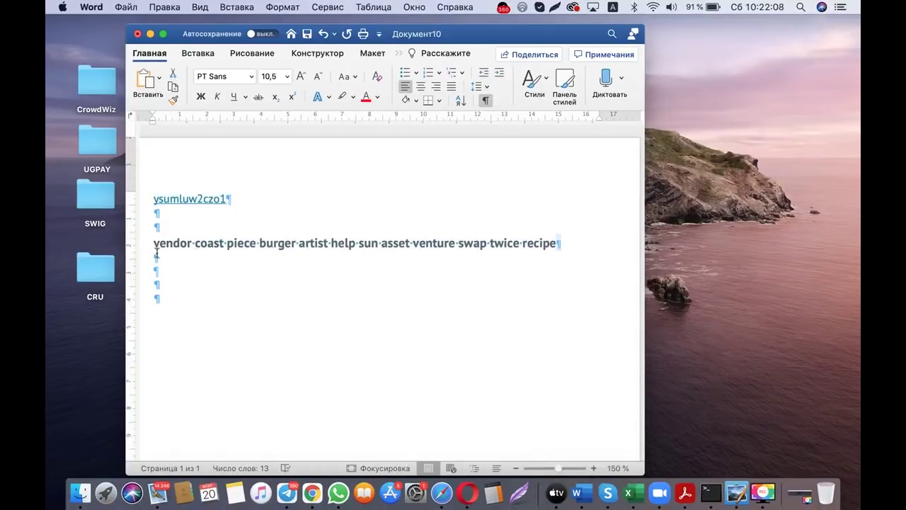
left_click_drag(151, 244, 569, 255)
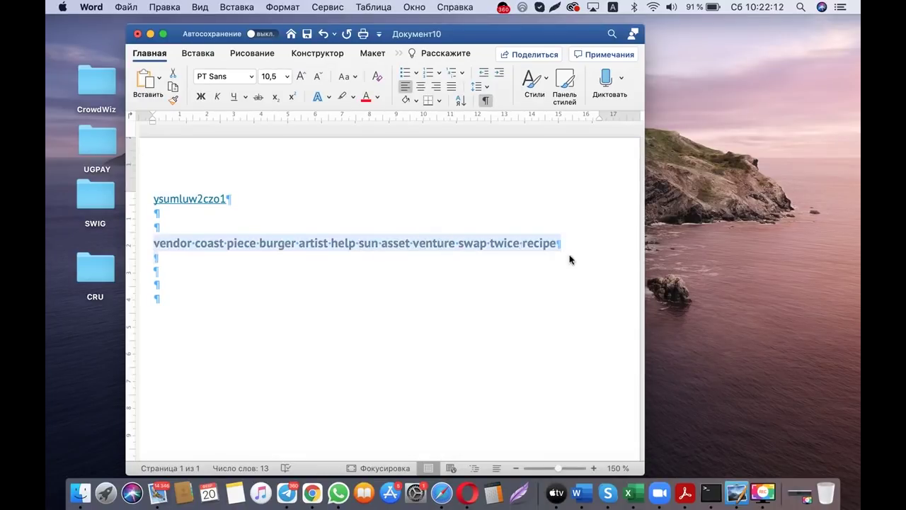
left_click(316, 501)
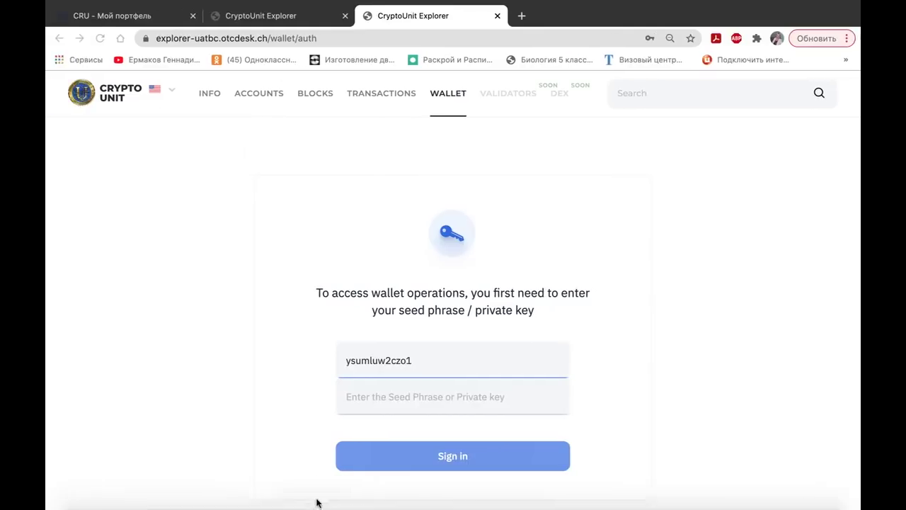
left_click(391, 402)
key("super+v")
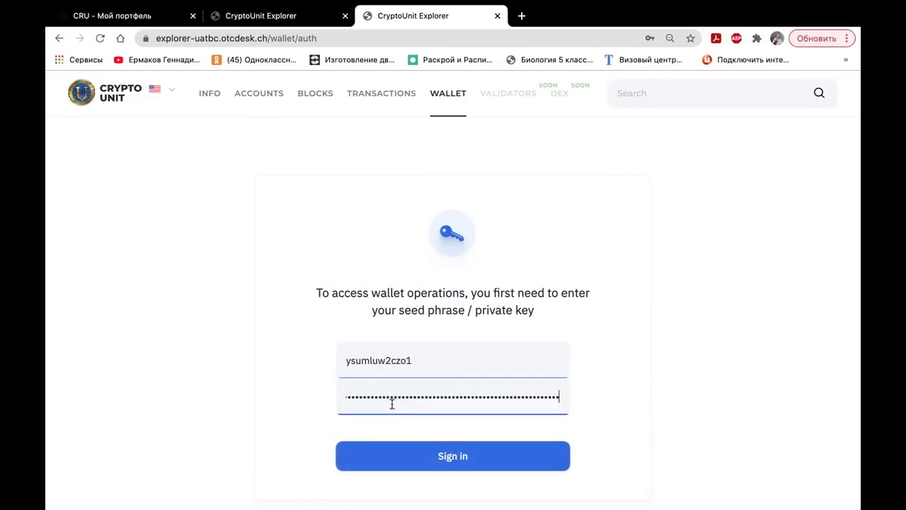
left_click(458, 464)
scroll(457, 460, "down", 1)
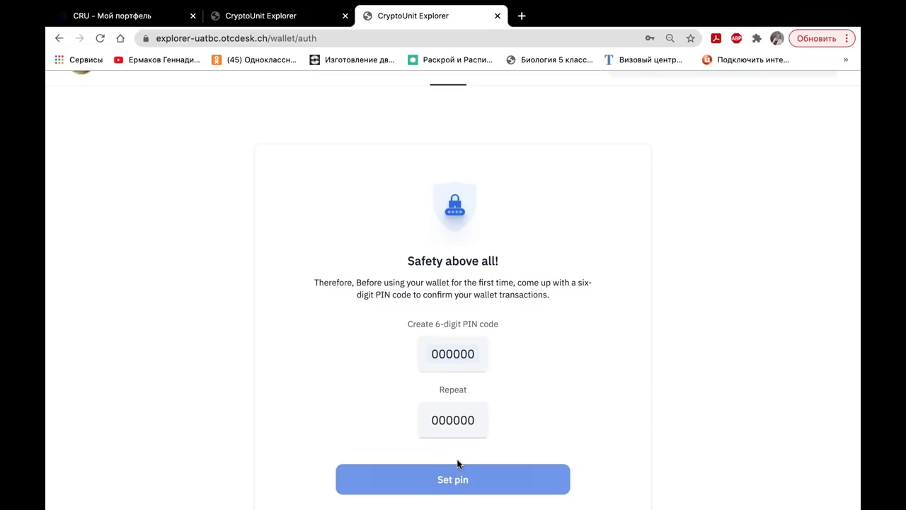
Step: Enter and repeat the six-digit wallet PIN, save it, and skip Chrome's password-saving prompt
left_click(454, 355)
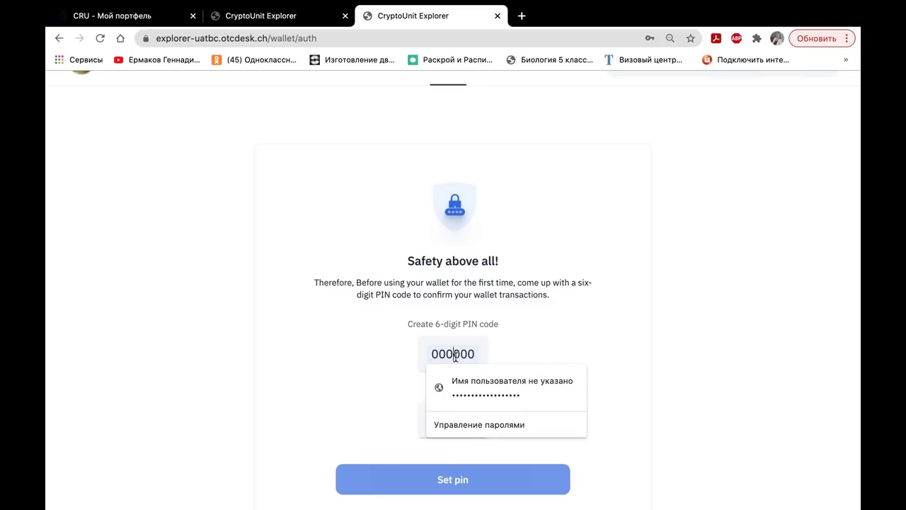
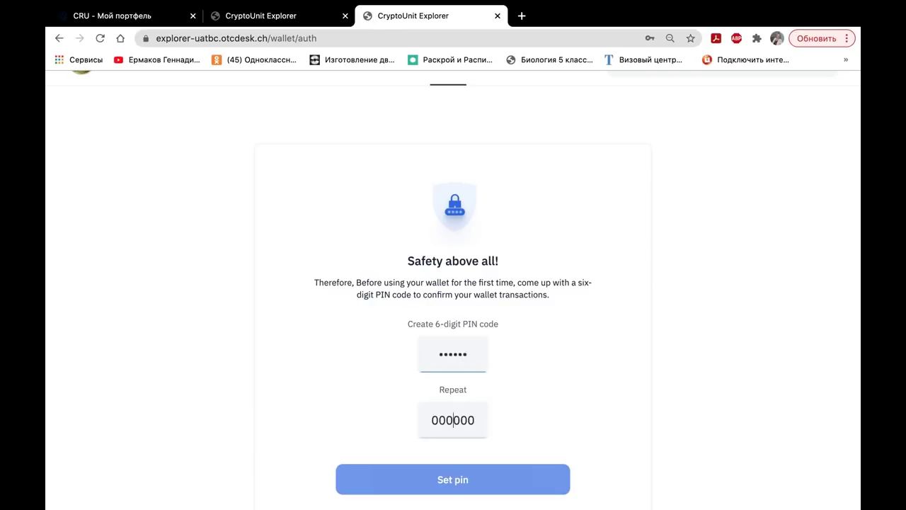
left_click(453, 420)
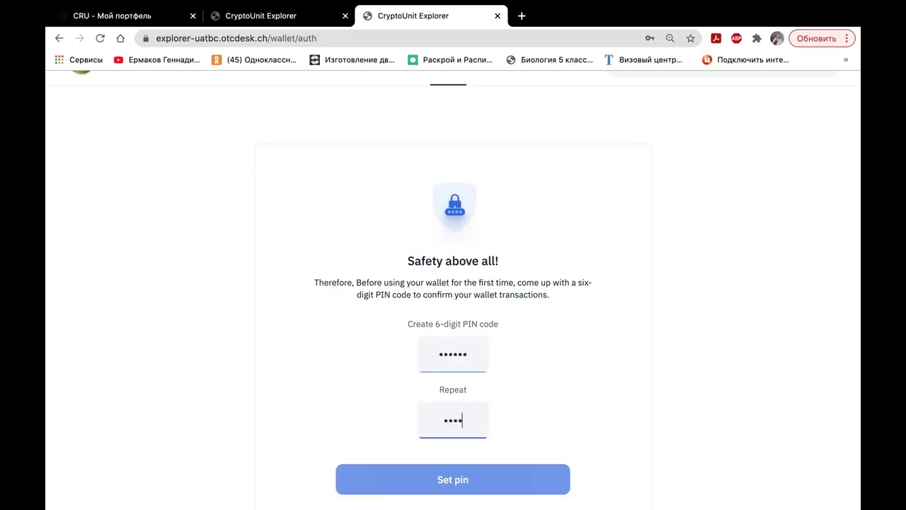
left_click(453, 481)
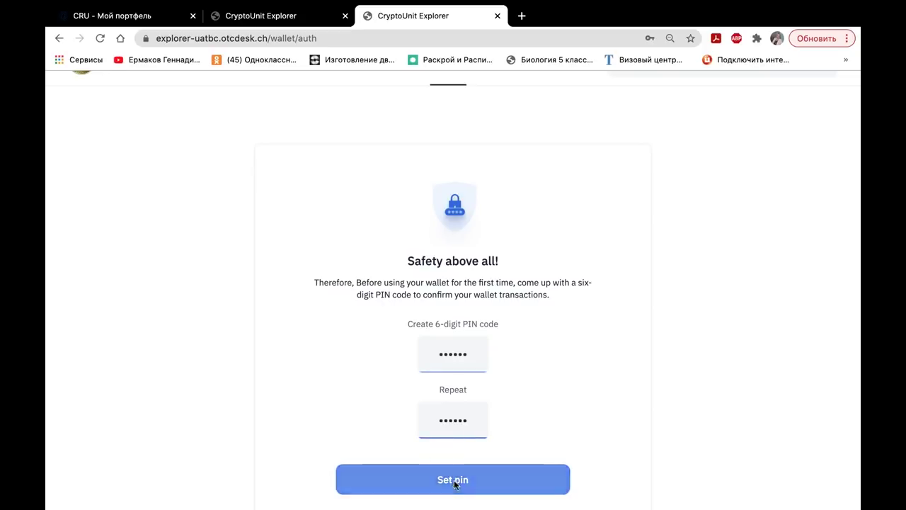
left_click(566, 246)
scroll(520, 324, "down", 3)
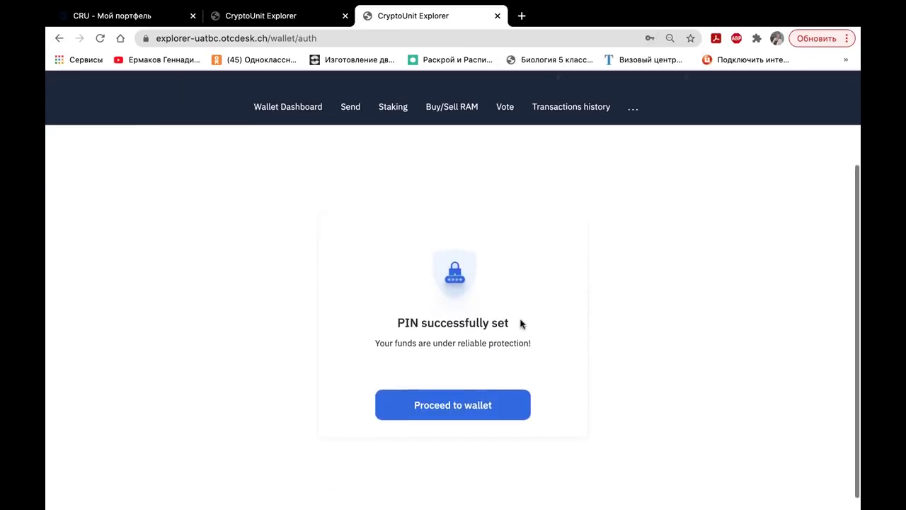
Step: Proceed to the wallet dashboard showing 20'000 CRU frozen, briefly checking the Мой портфель tab
left_click(460, 398)
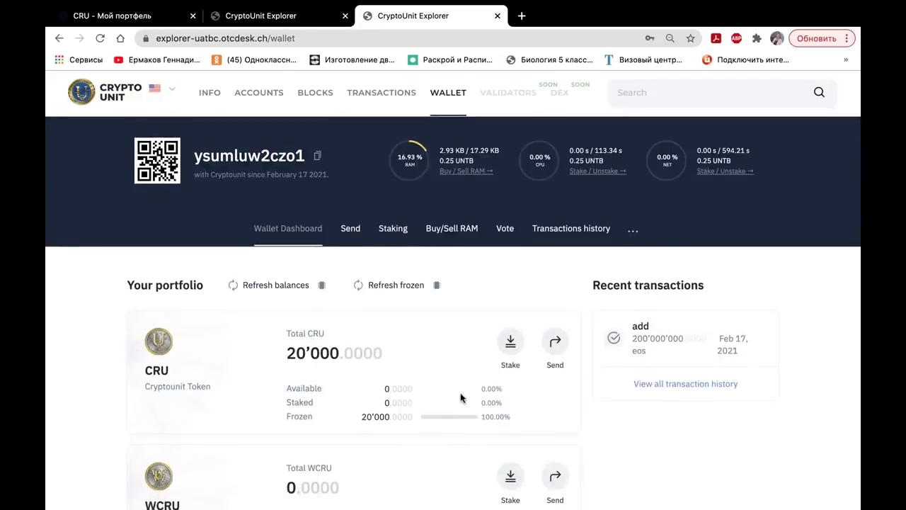
scroll(460, 398, "down", 1)
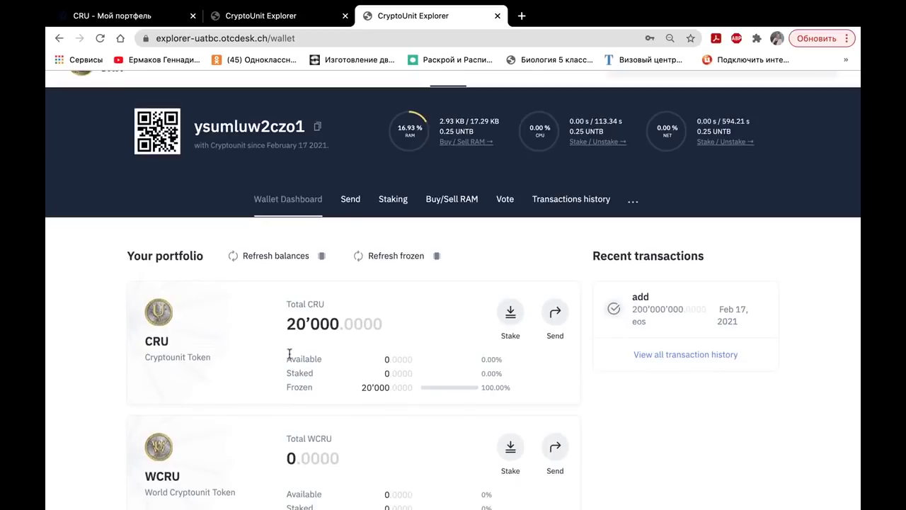
scroll(288, 354, "down", 2)
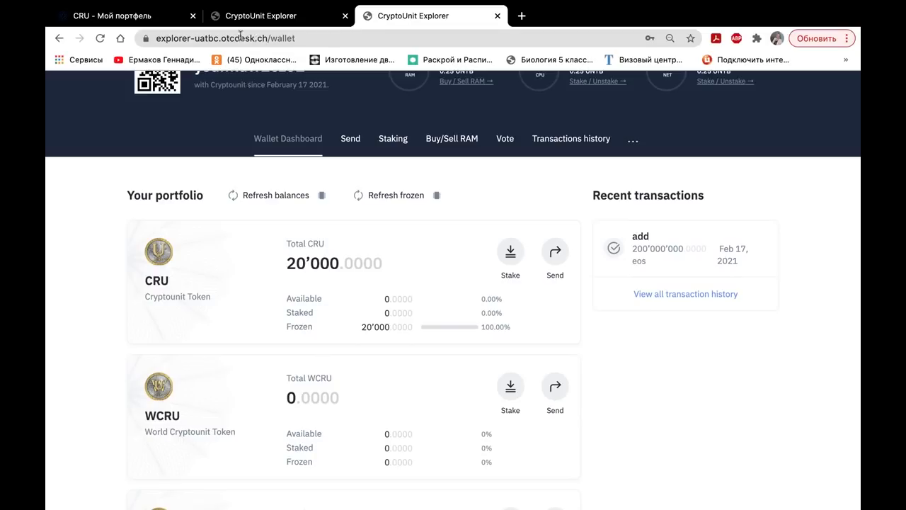
left_click(114, 15)
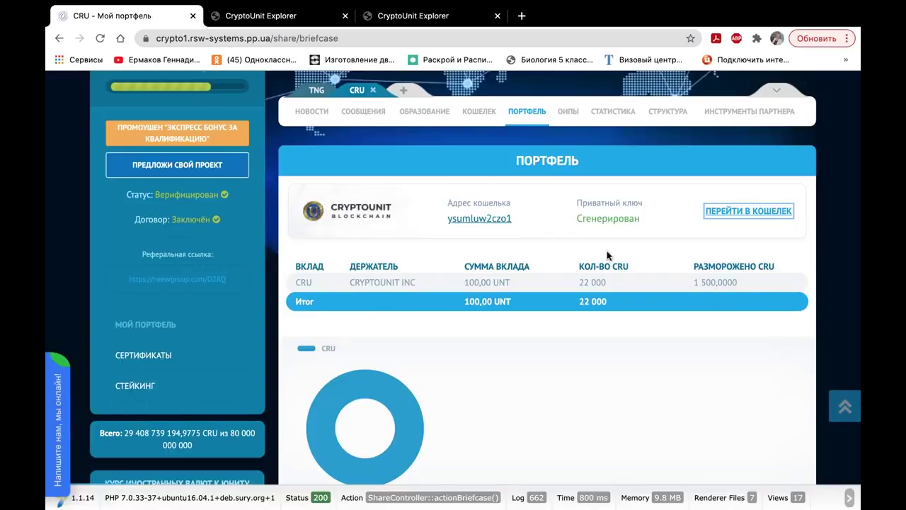
left_click(448, 20)
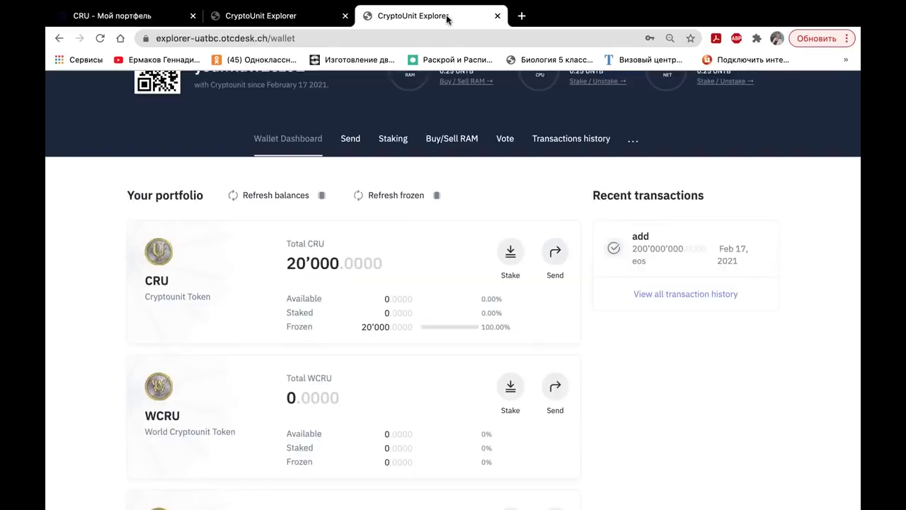
scroll(348, 327, "up", 2)
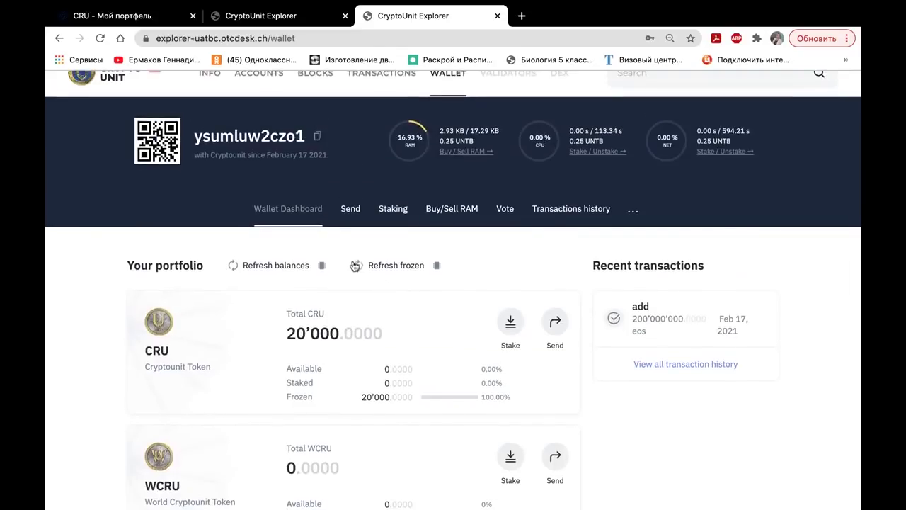
Step: Refresh the frozen balance twice with PIN confirmation, then refresh balances to show 3'400 CRU available
left_click(438, 269)
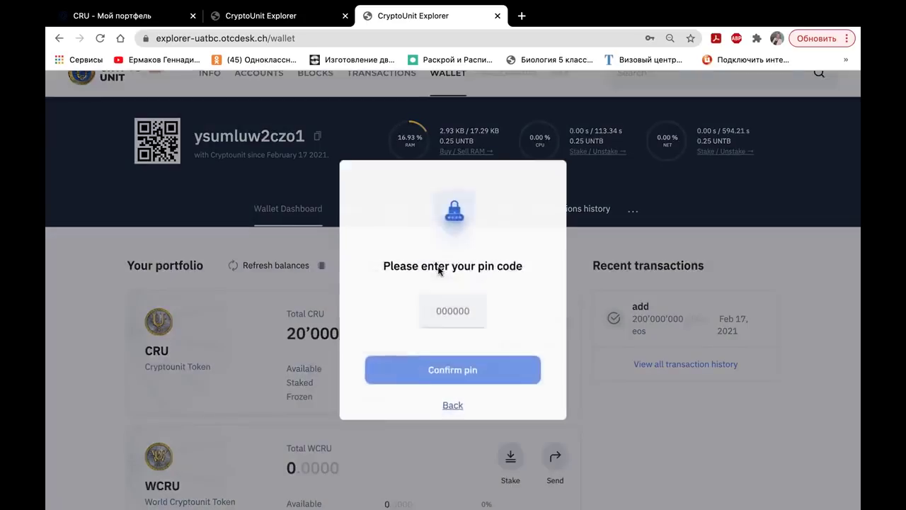
left_click(443, 316)
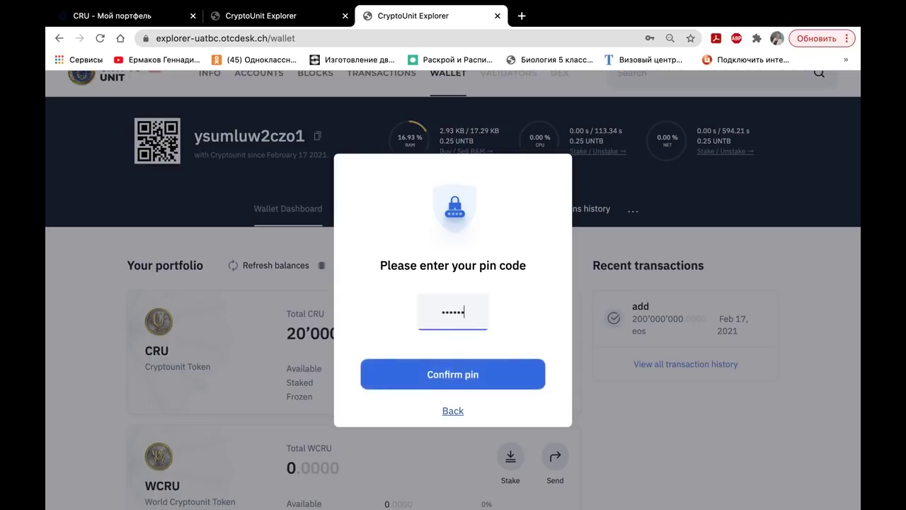
left_click(454, 378)
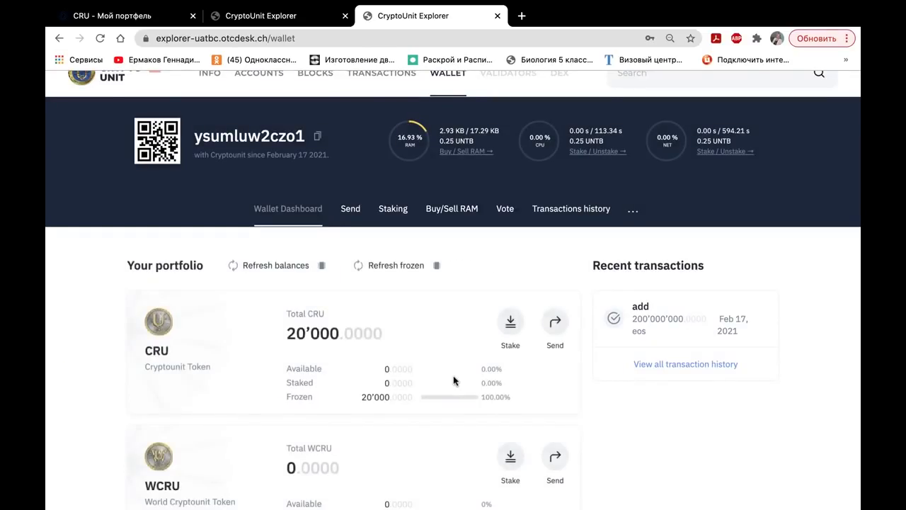
left_click(438, 268)
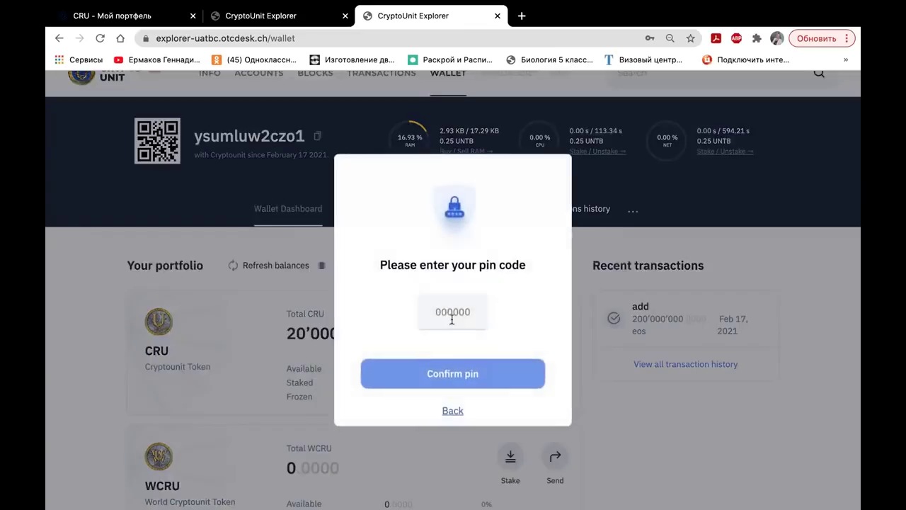
left_click(453, 313)
left_click(448, 381)
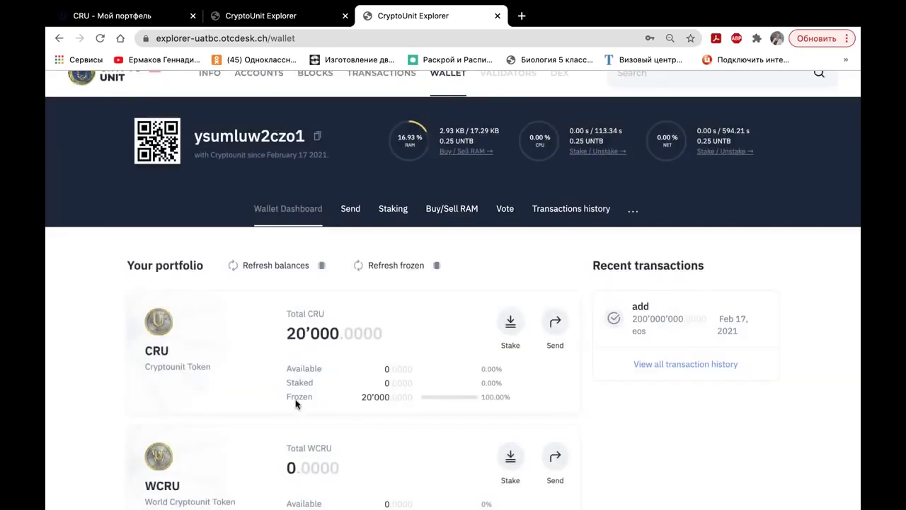
left_click(322, 266)
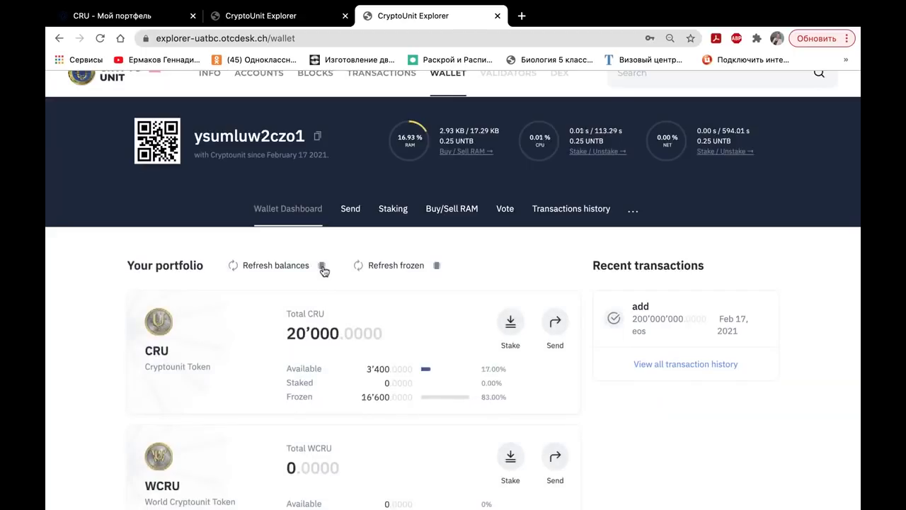
scroll(267, 392, "down", 1)
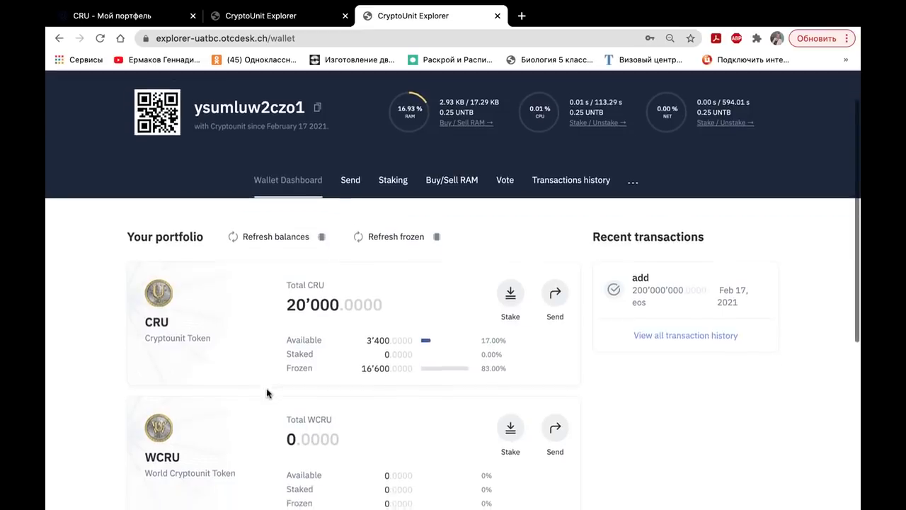
scroll(360, 403, "down", 2)
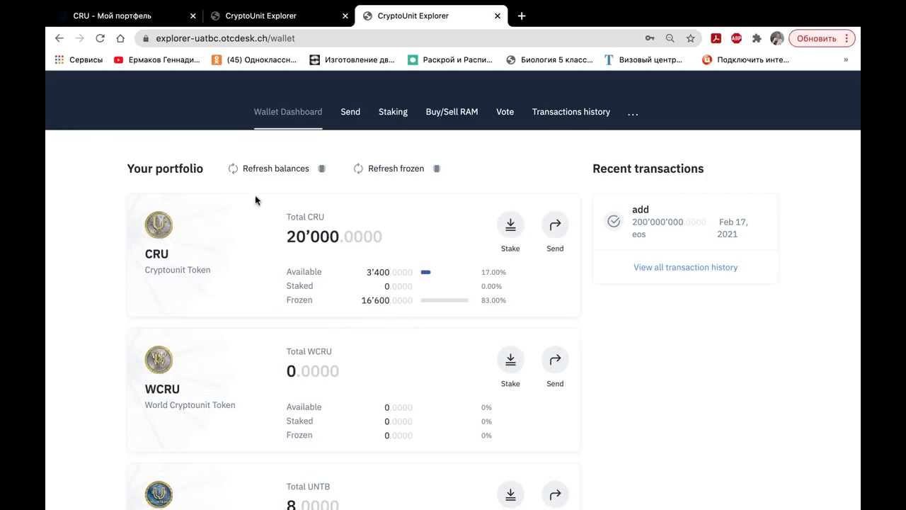
left_click(127, 19)
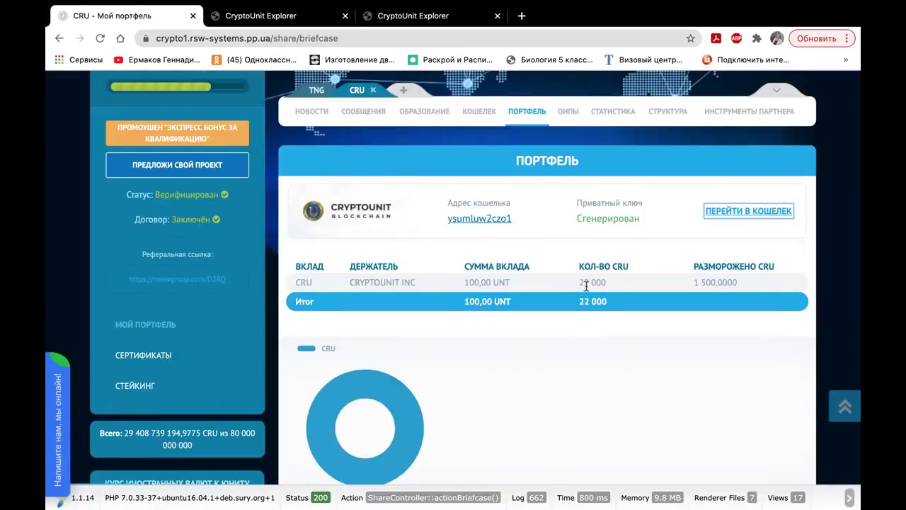
scroll(586, 284, "down", 5)
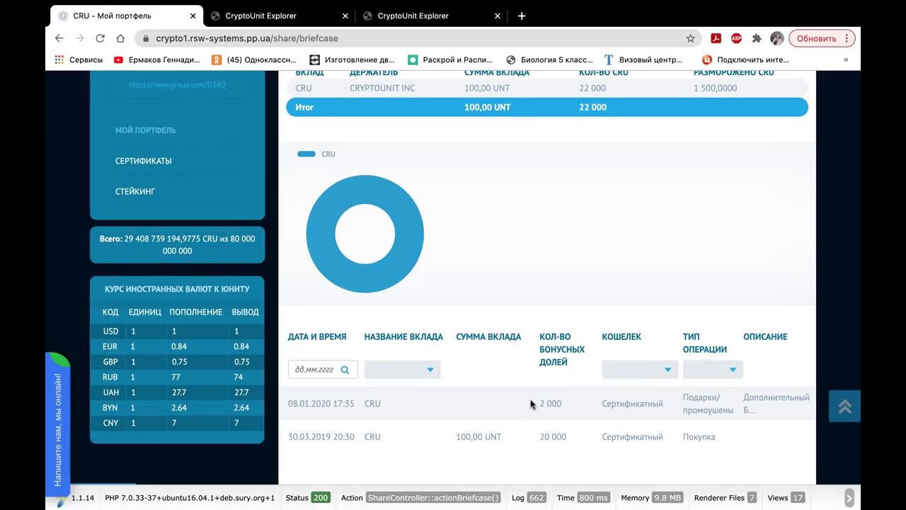
scroll(531, 403, "up", 5)
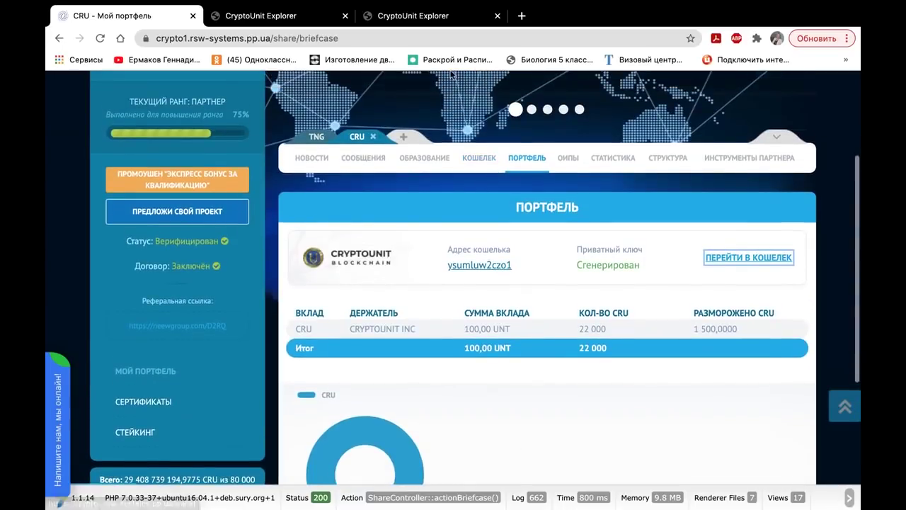
left_click(445, 19)
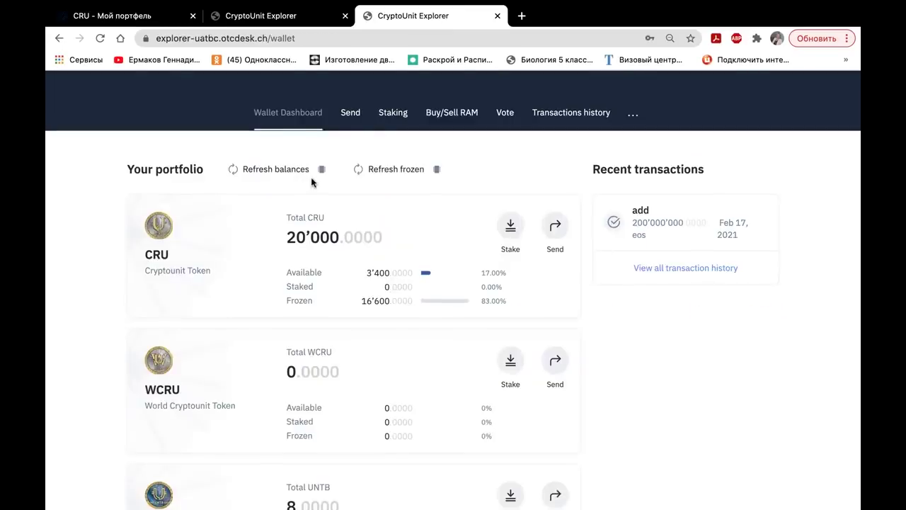
Step: Open INFO and scroll through the token supplies, CRU distribution and Top List sections
scroll(311, 178, "up", 2)
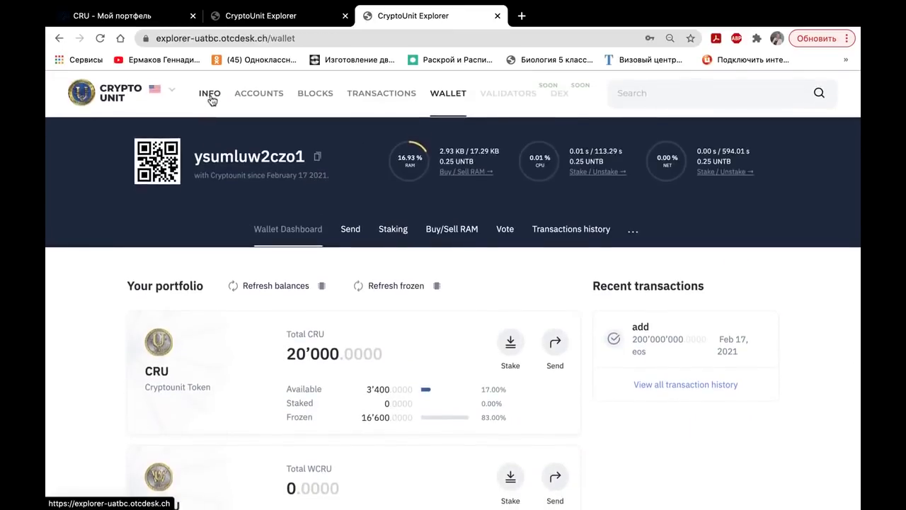
left_click(209, 94)
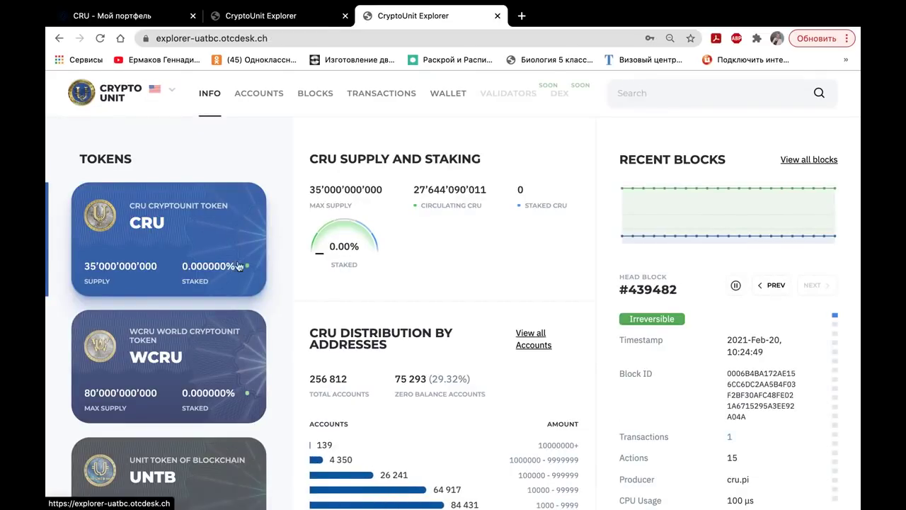
scroll(240, 266, "down", 4)
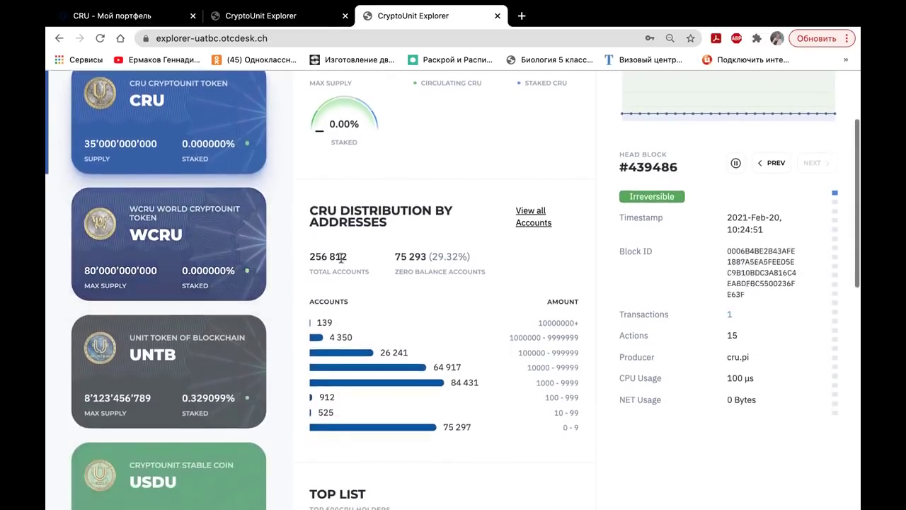
scroll(366, 282, "down", 1)
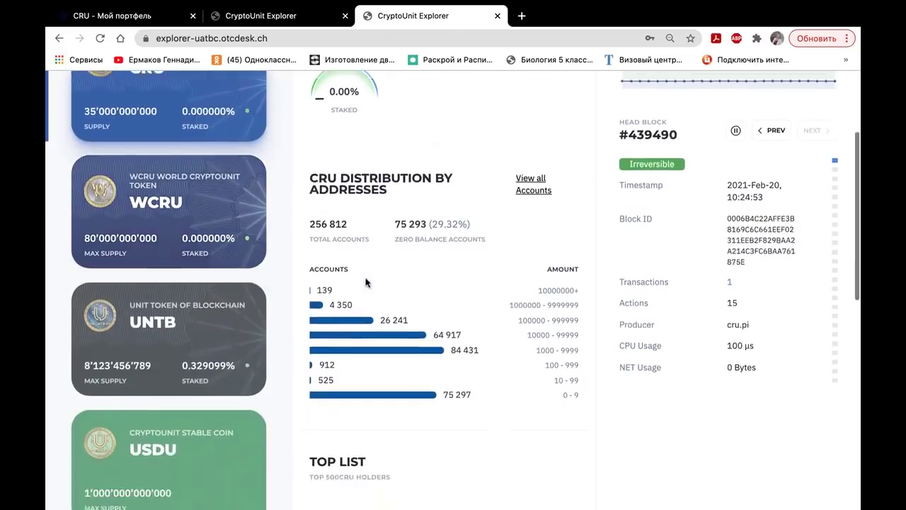
scroll(366, 282, "down", 5)
scroll(366, 279, "up", 1)
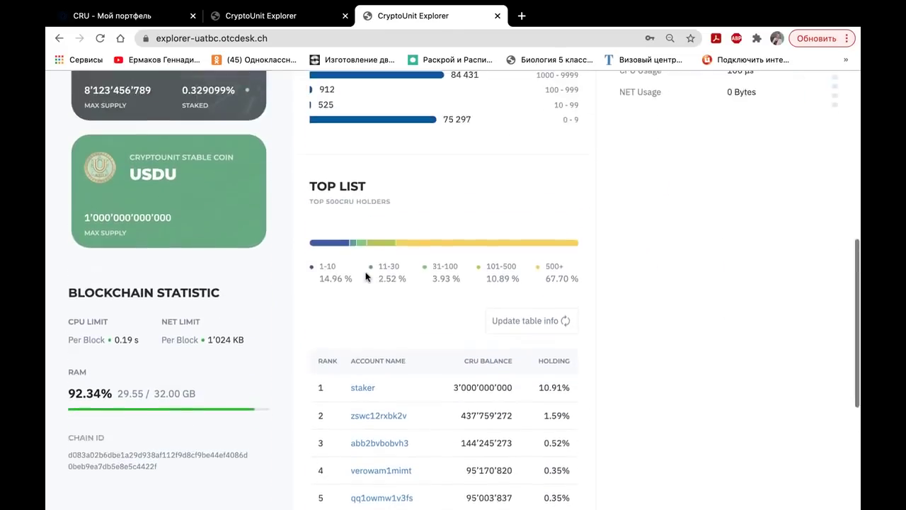
scroll(366, 277, "up", 4)
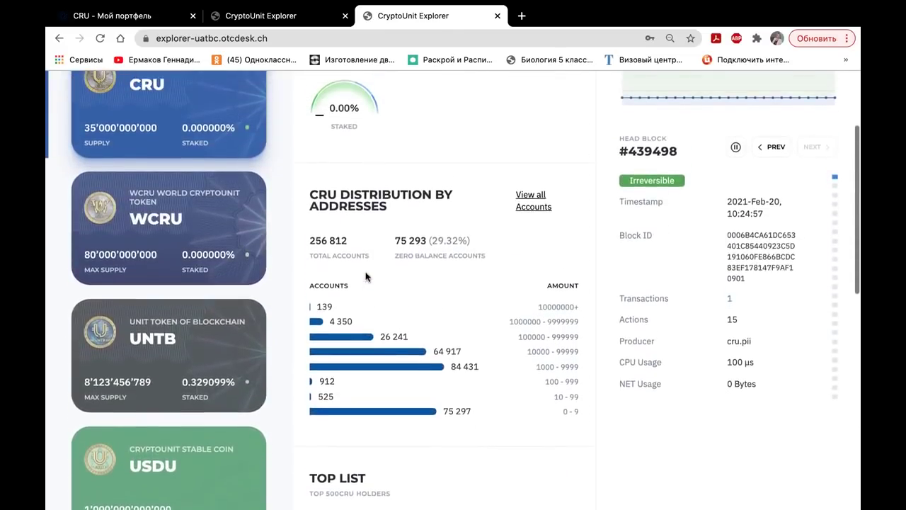
scroll(365, 274, "up", 1)
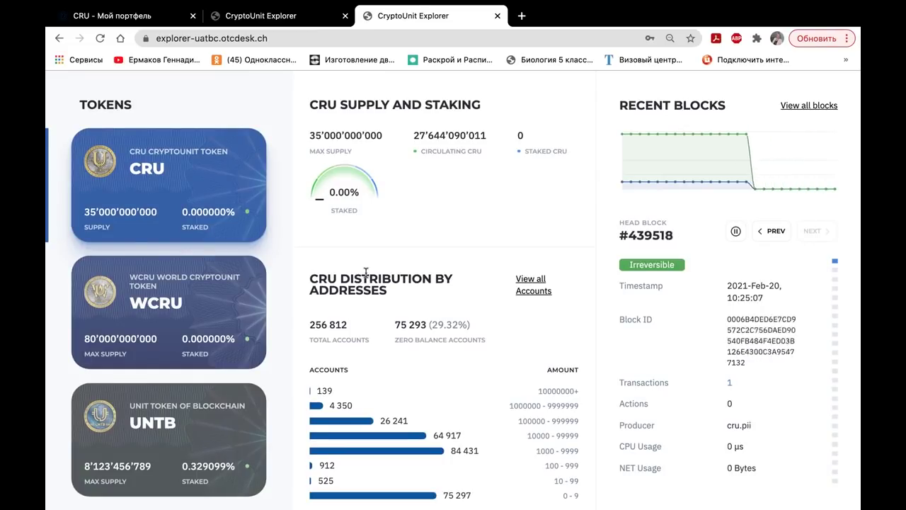
scroll(366, 273, "up", 2)
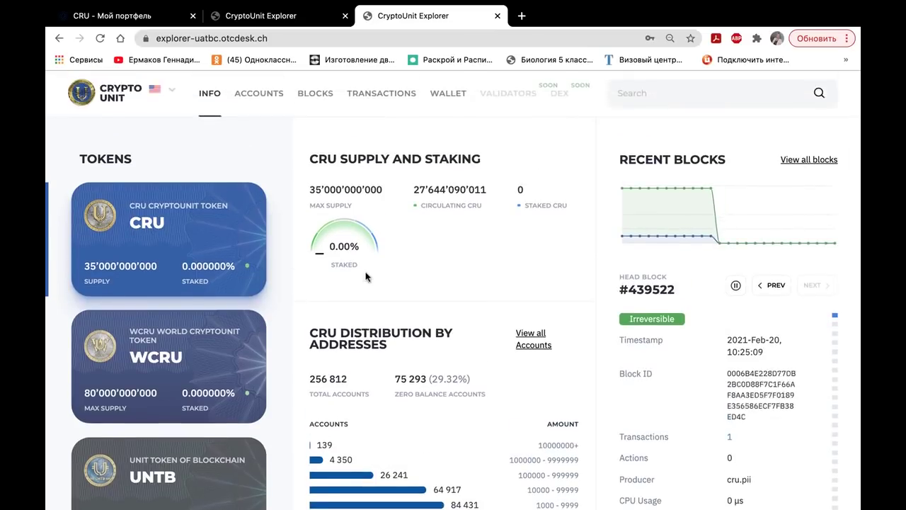
Step: Go back to WALLET and review the 3'400 available and 16'600 frozen CRU balances
left_click(453, 100)
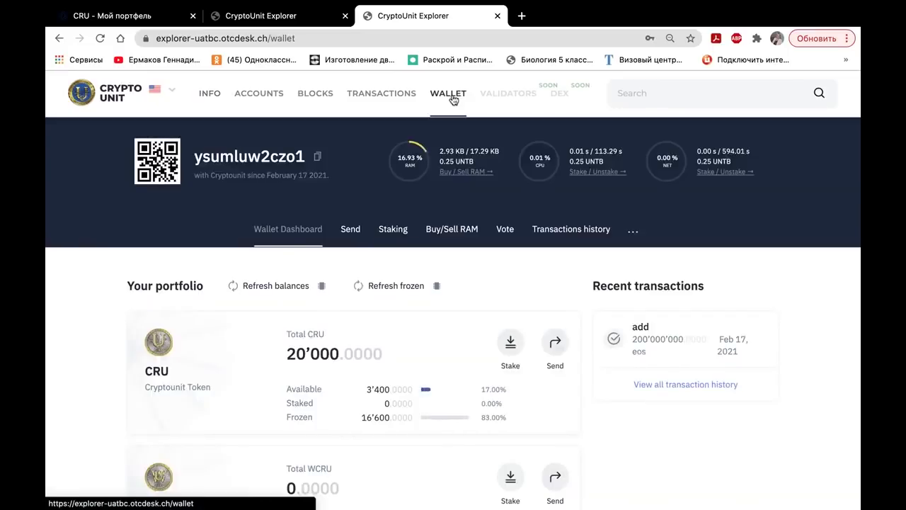
scroll(453, 100, "down", 2)
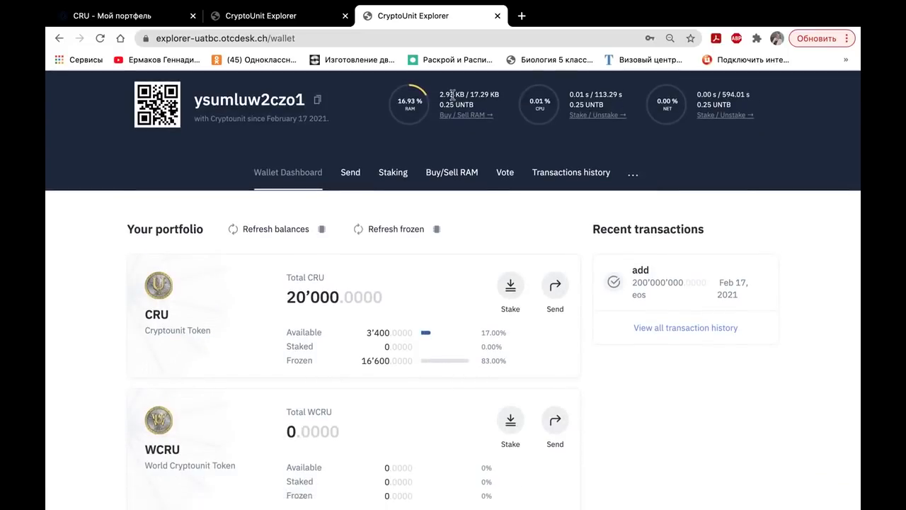
scroll(351, 244, "up", 1)
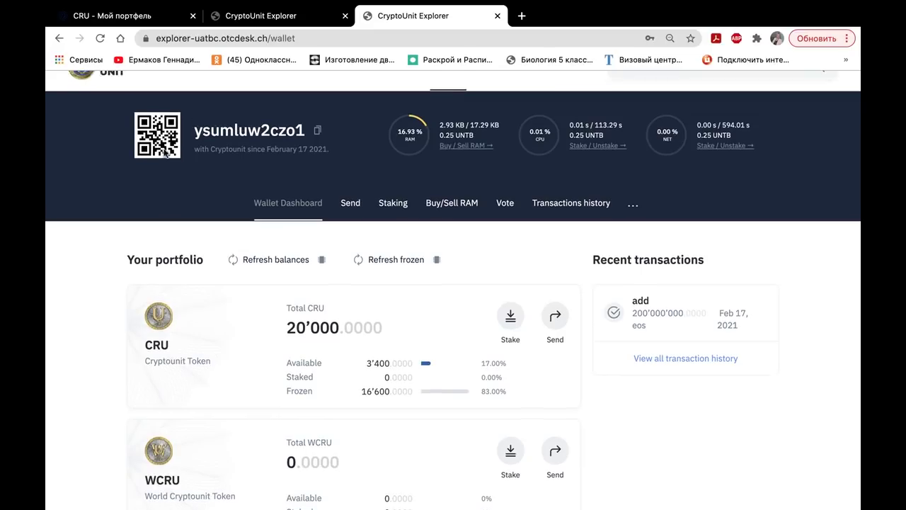
scroll(182, 131, "up", 1)
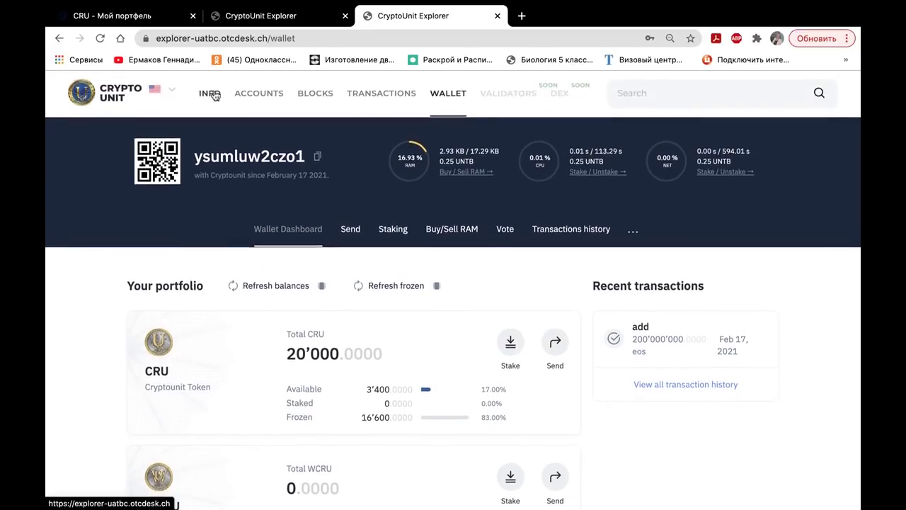
Step: Open INFO again, scroll to the Top List and select the rank 2 holder's account name
left_click(212, 95)
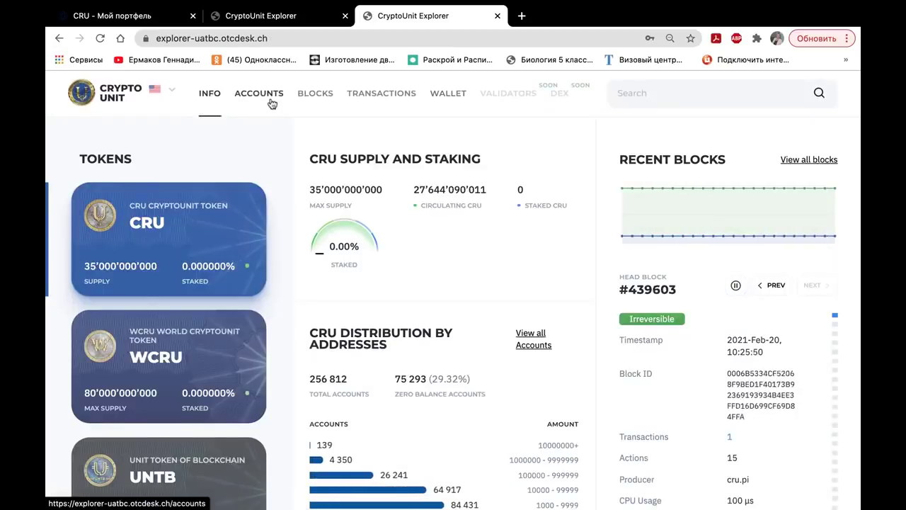
scroll(191, 174, "down", 1)
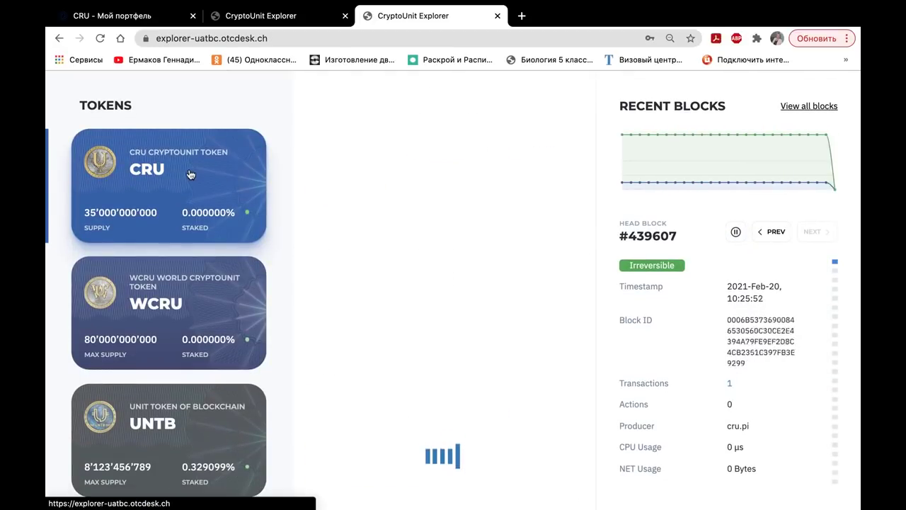
scroll(211, 215, "down", 3)
scroll(210, 214, "down", 8)
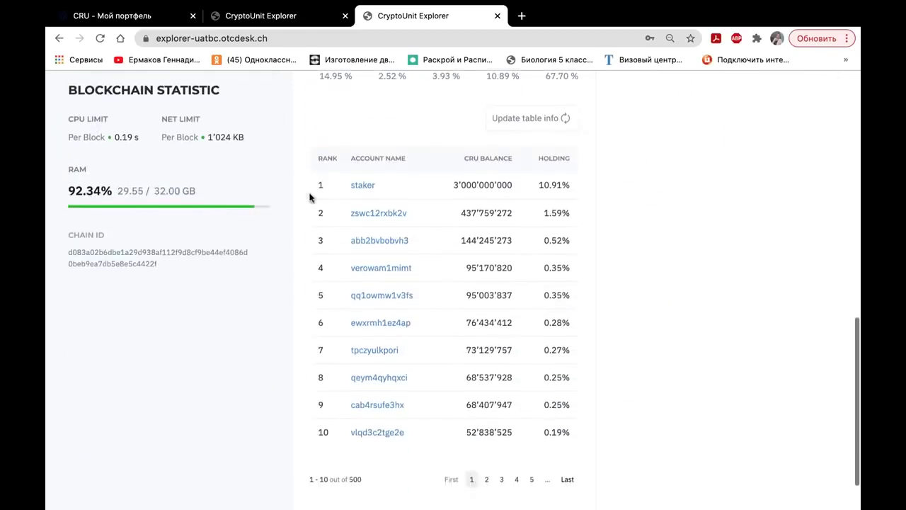
left_click_drag(407, 214, 348, 212)
key("super+c")
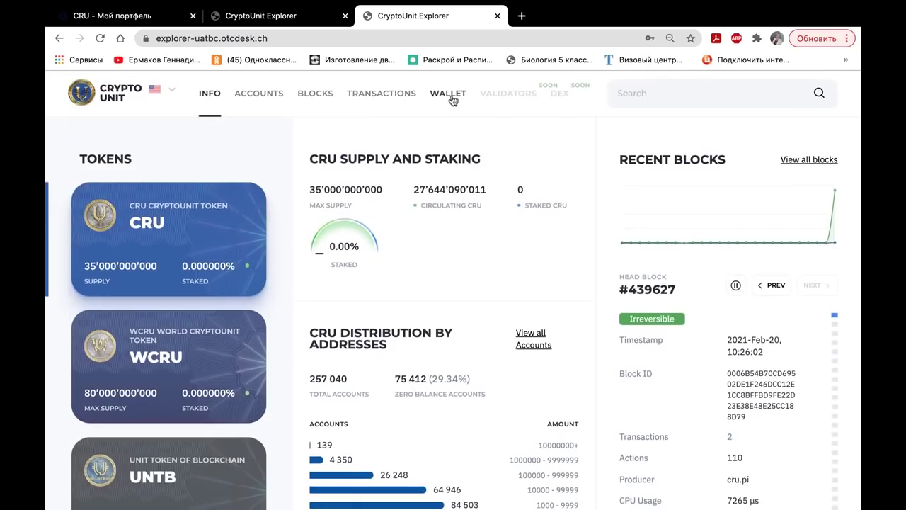
Step: Open the CRU Send form from the wallet and set the amount to 1
left_click(453, 93)
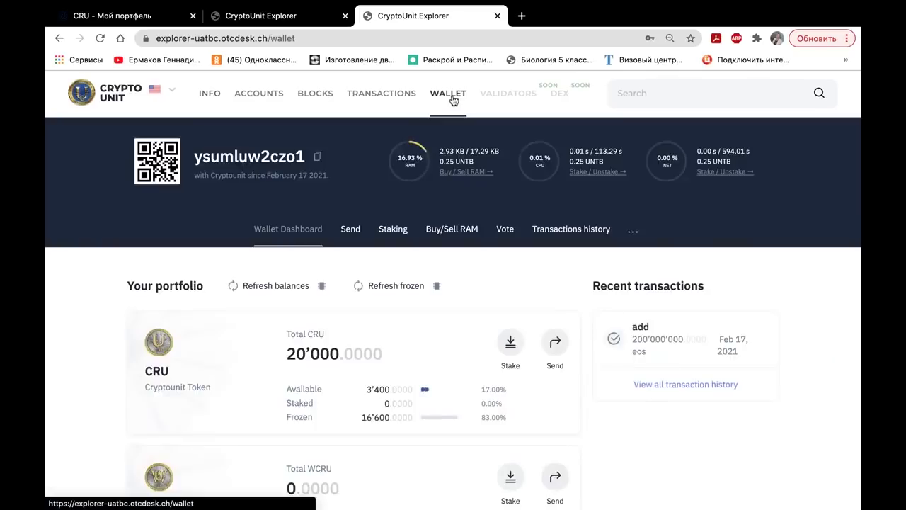
left_click(555, 344)
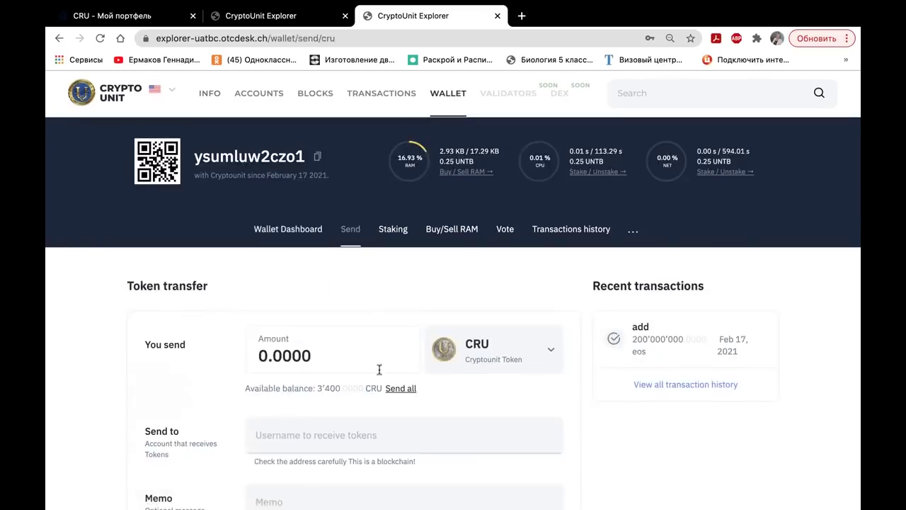
left_click_drag(268, 359, 256, 362)
type("1")
scroll(285, 421, "down", 2)
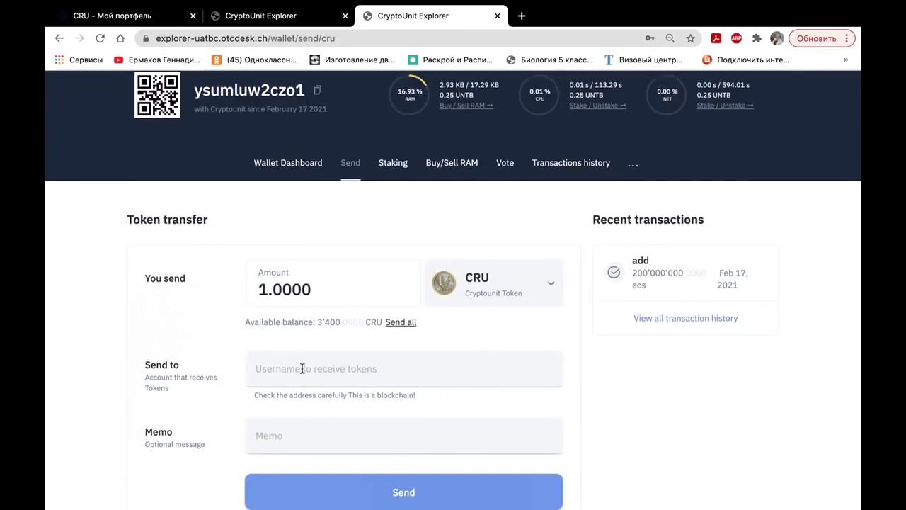
Step: Paste the second-ranked holder's account as recipient, trim its leading space, and add a short memo
left_click(302, 369)
key("super+v")
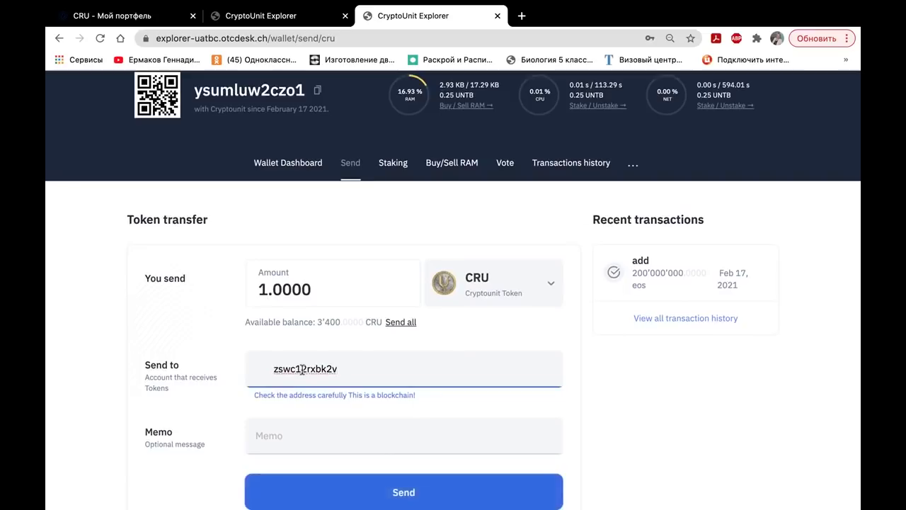
left_click(274, 370)
key("BackSpace")
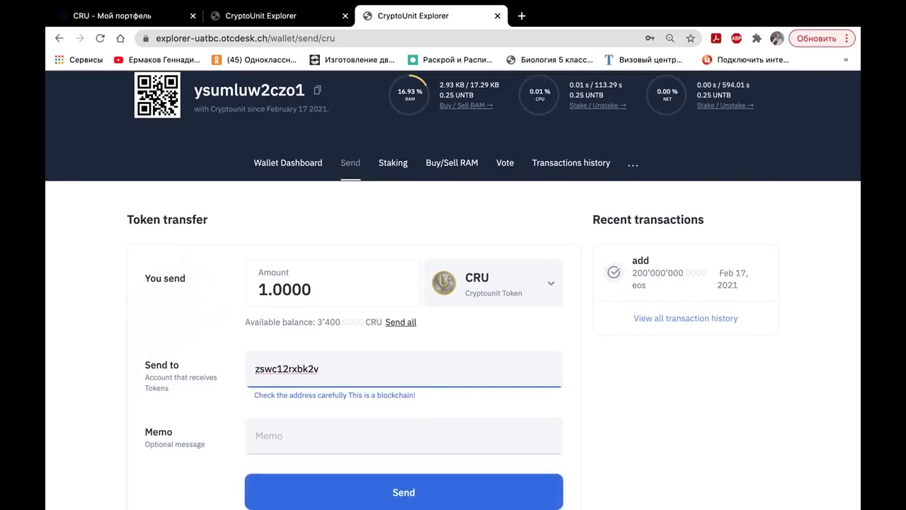
scroll(309, 390, "down", 1)
left_click(307, 391)
type("test")
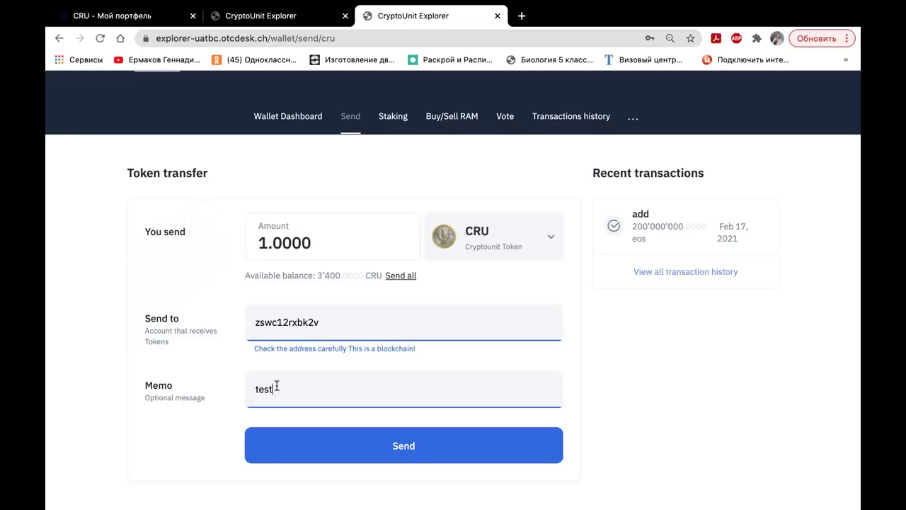
key("BackSpace")
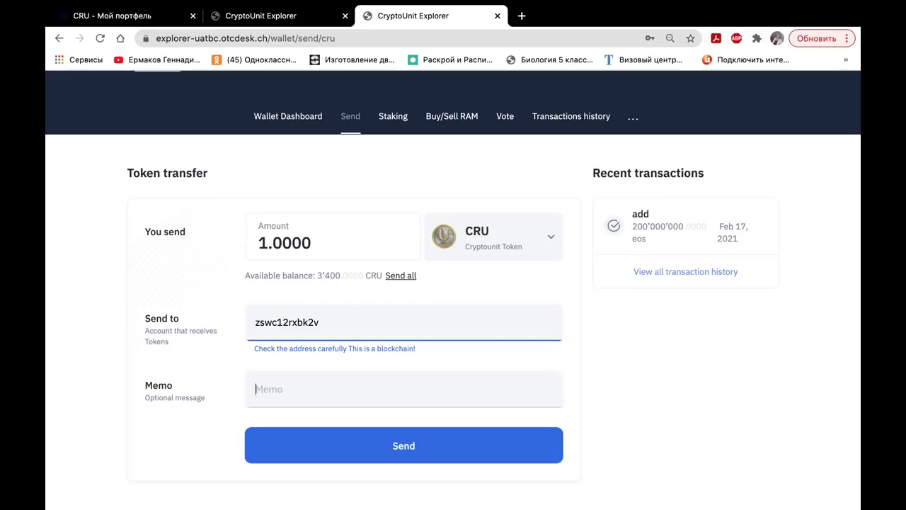
type("from Alex")
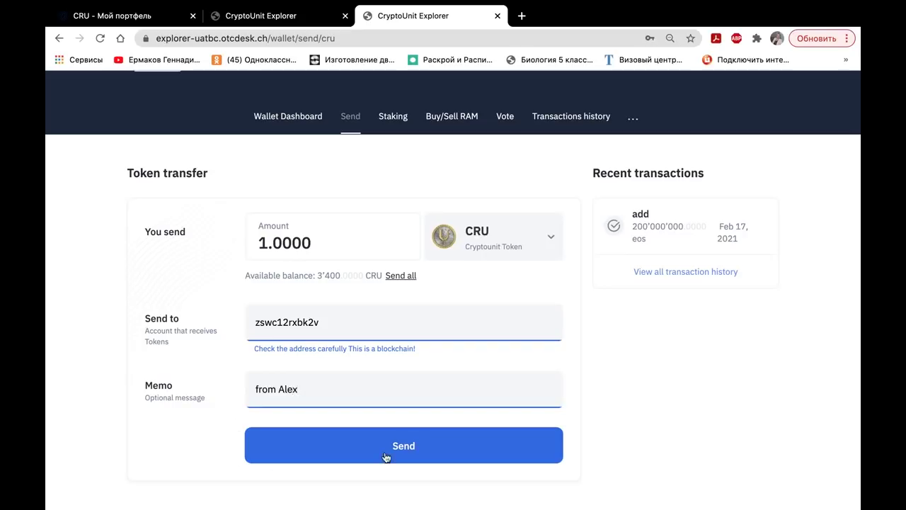
Step: Submit the 1 CRU transfer and confirm it with the wallet PIN
left_click(409, 453)
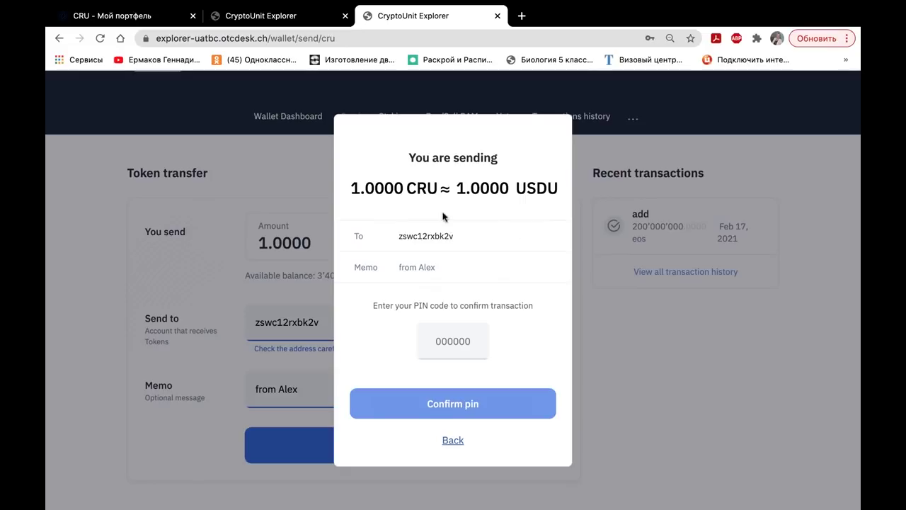
left_click(458, 342)
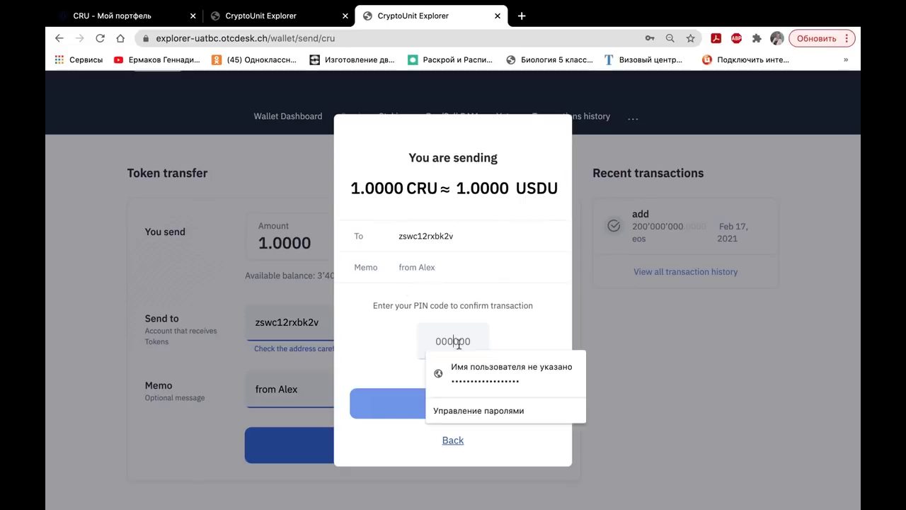
type("••••••")
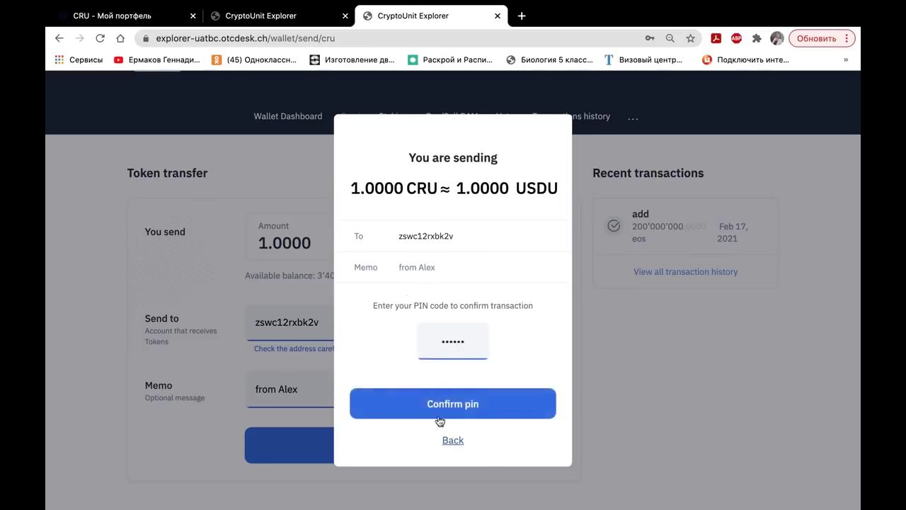
left_click(453, 404)
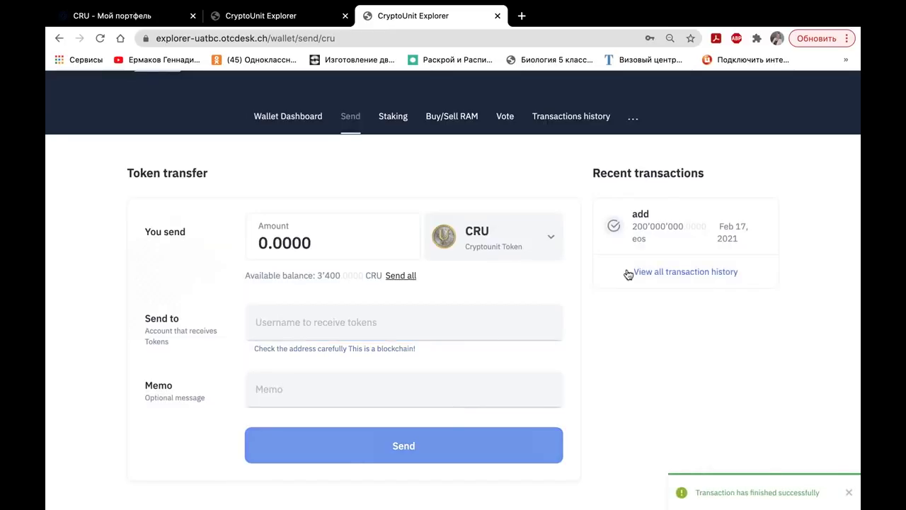
Step: Look over the full transaction history, then go back to the wallet dashboard
left_click(674, 278)
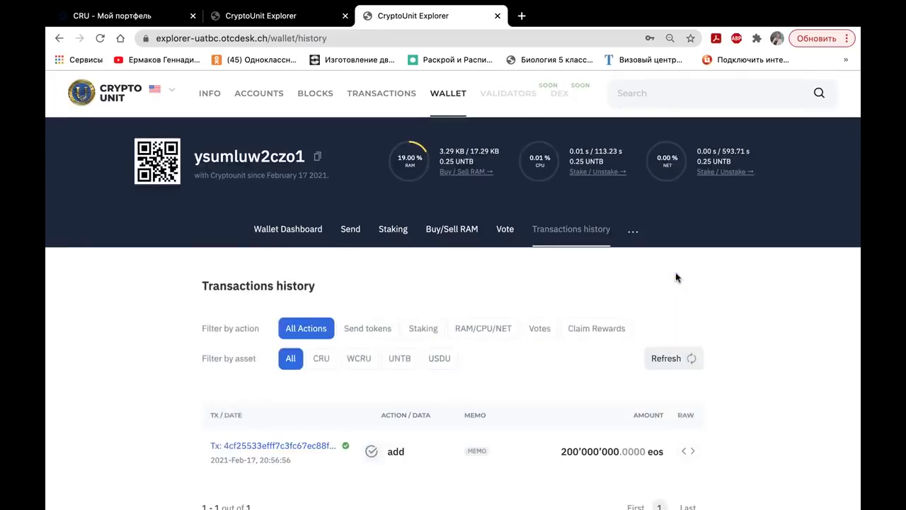
scroll(675, 277, "down", 3)
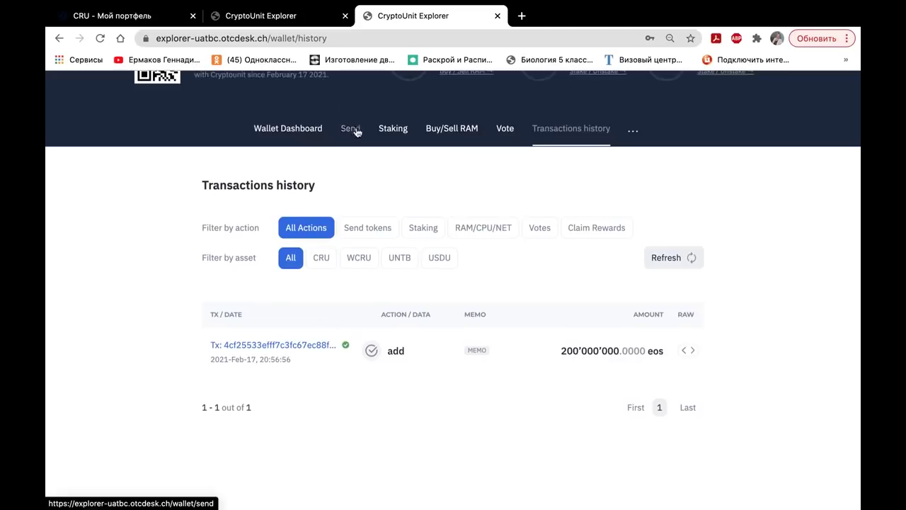
left_click(293, 131)
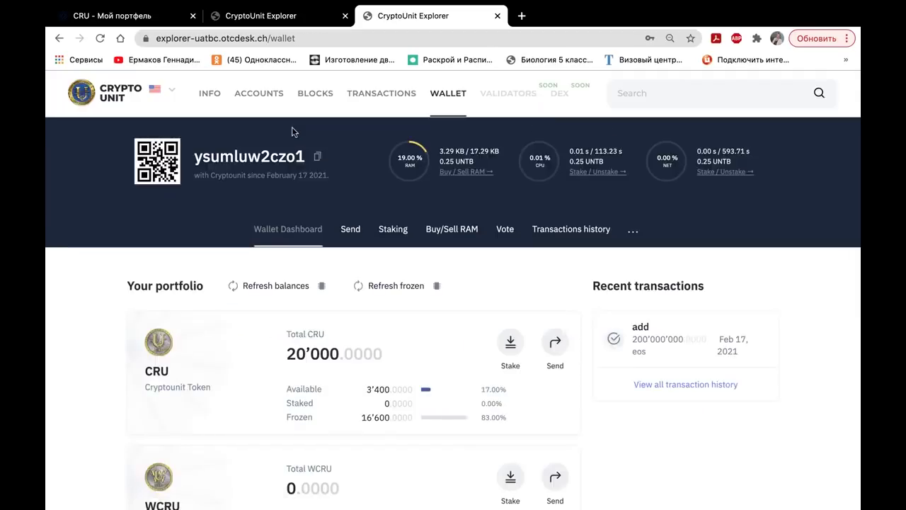
scroll(291, 128, "down", 1)
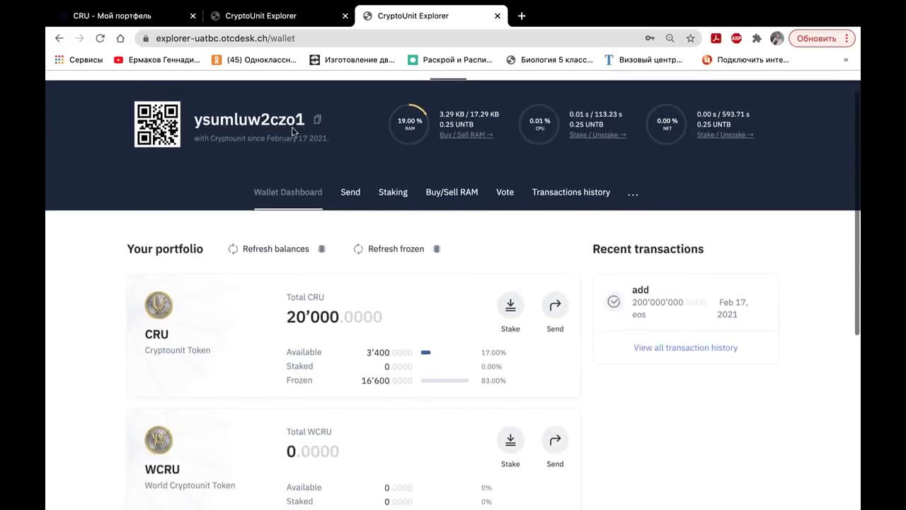
Step: Reload the dashboard and review the token cards, now showing 19'999 CRU with 16'600 frozen
left_click(101, 40)
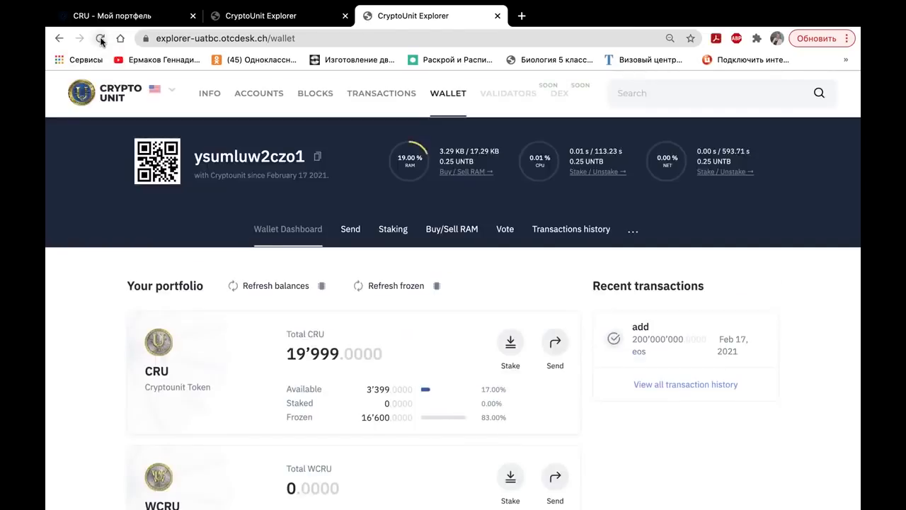
scroll(222, 344, "down", 2)
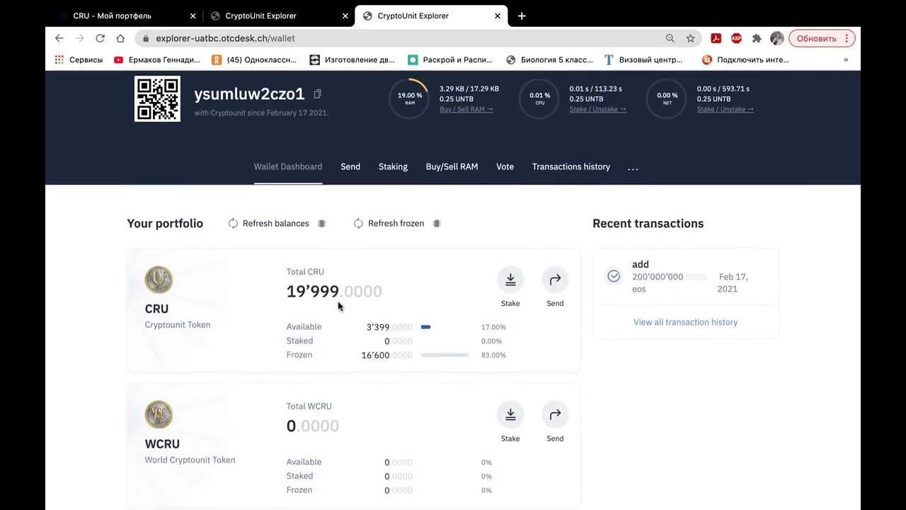
scroll(338, 306, "down", 5)
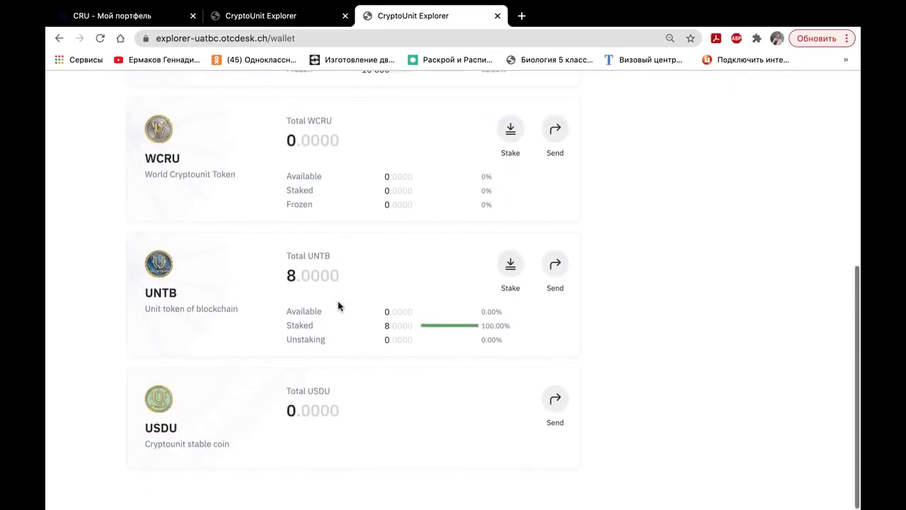
scroll(339, 306, "up", 6)
scroll(339, 306, "down", 1)
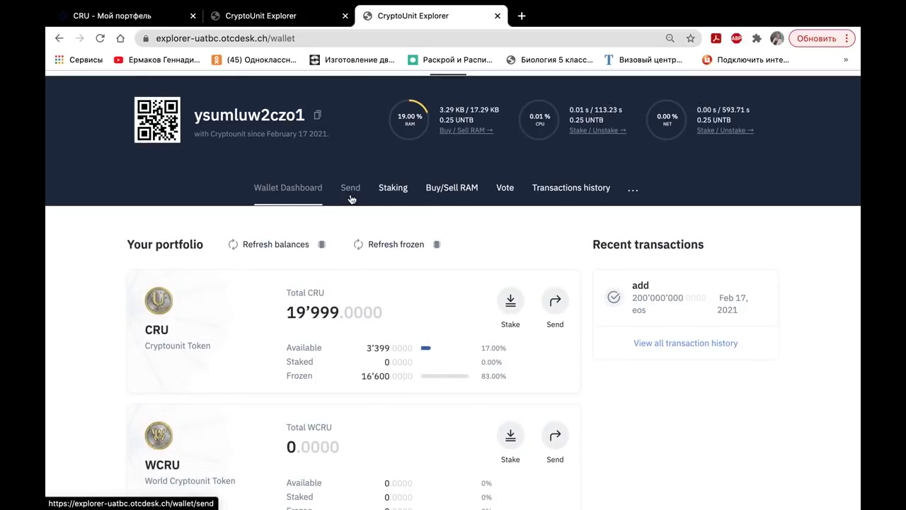
Step: Open the Staking page, where CRU for CRU offers up to 8% monthly with 3'399 CRU available
left_click(562, 295)
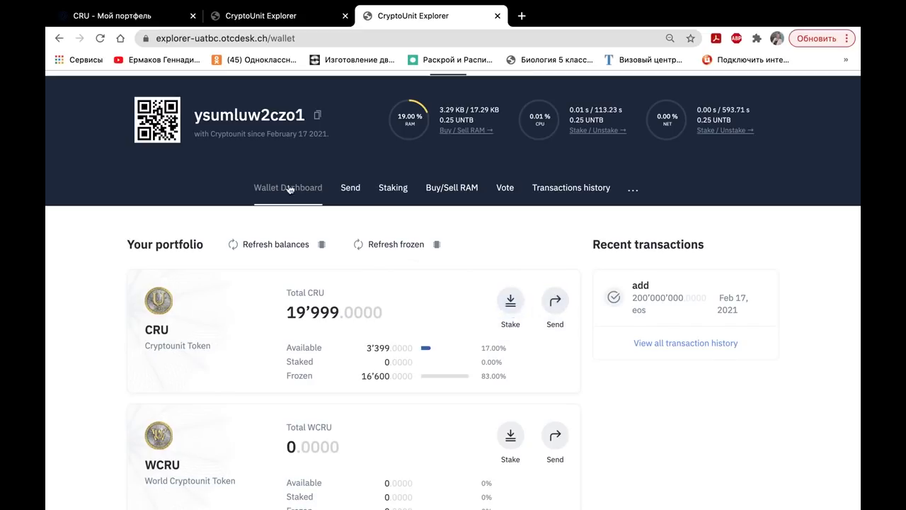
left_click(513, 307)
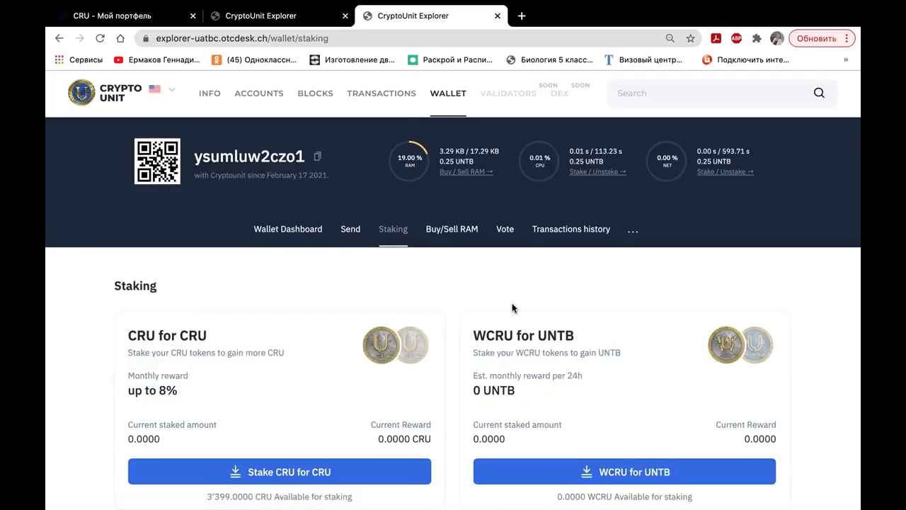
scroll(513, 307, "down", 2)
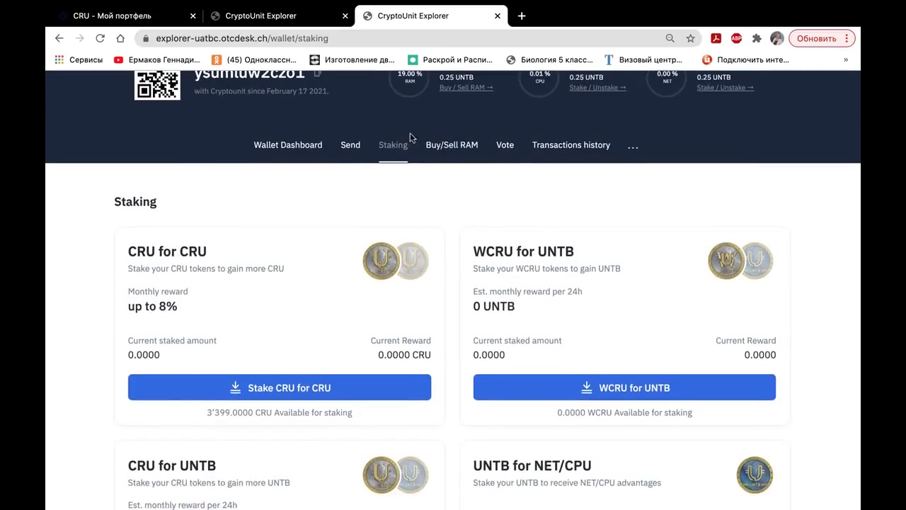
left_click(304, 146)
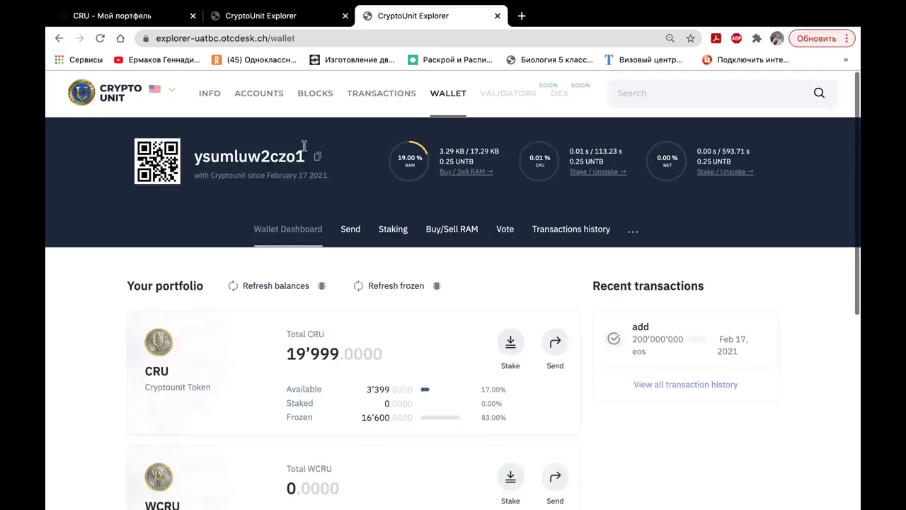
left_click(394, 229)
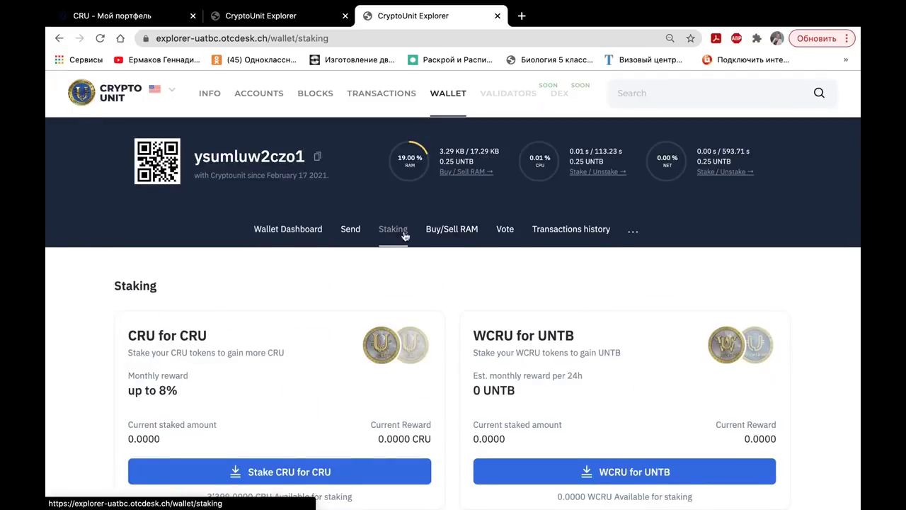
scroll(405, 235, "down", 2)
scroll(404, 235, "down", 3)
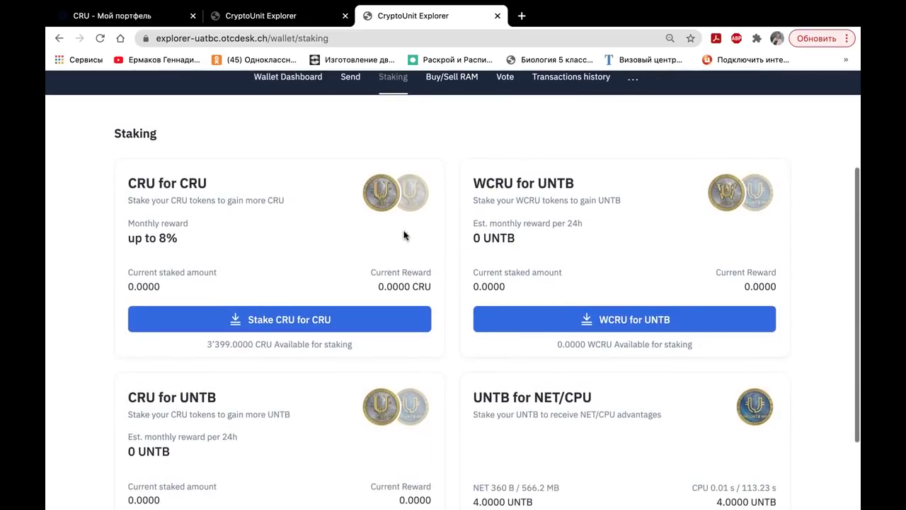
Step: Fill the CRU for CRU form with 300 CRU on Eventi 2020 (8 %) 36 month, projecting 864 CRU profit
left_click(288, 320)
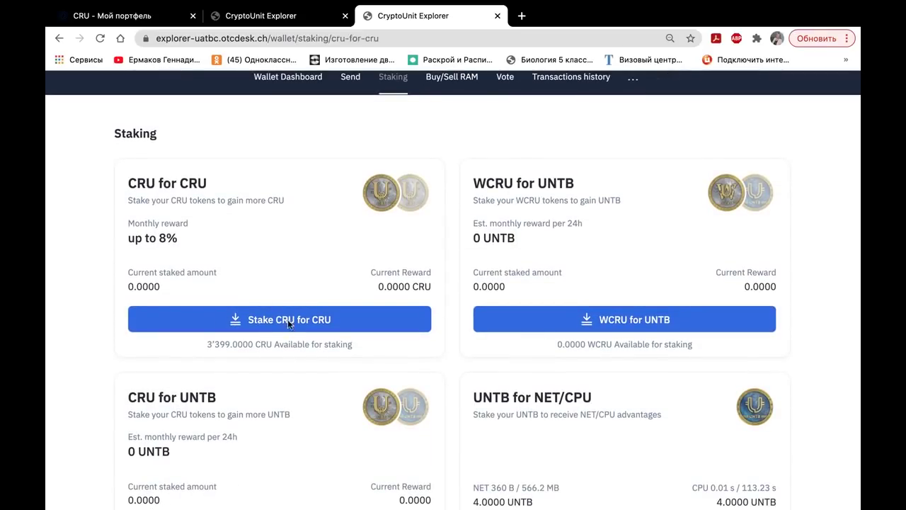
scroll(288, 325, "down", 2)
scroll(288, 324, "down", 2)
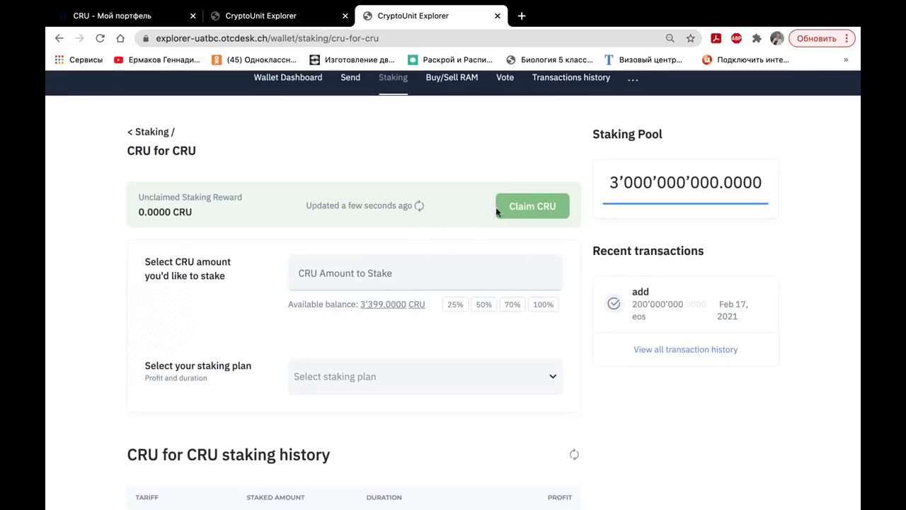
left_click(368, 271)
type("300")
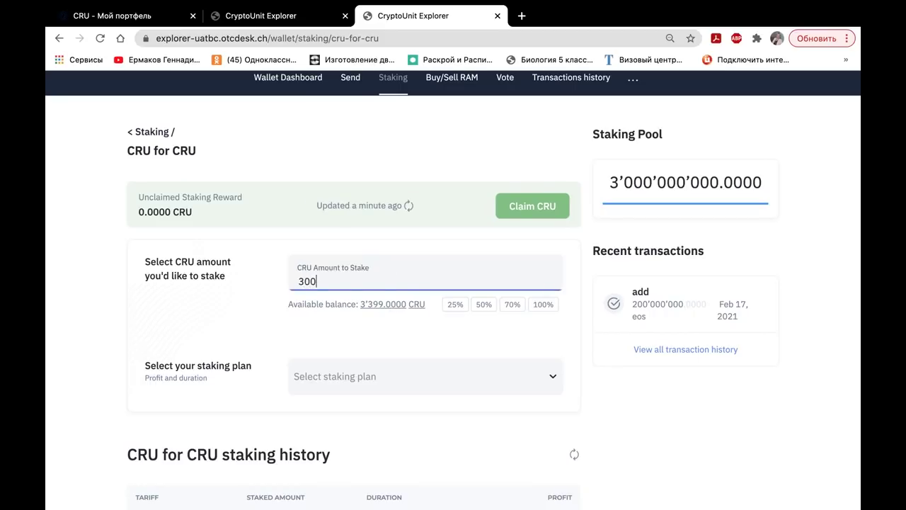
left_click(340, 380)
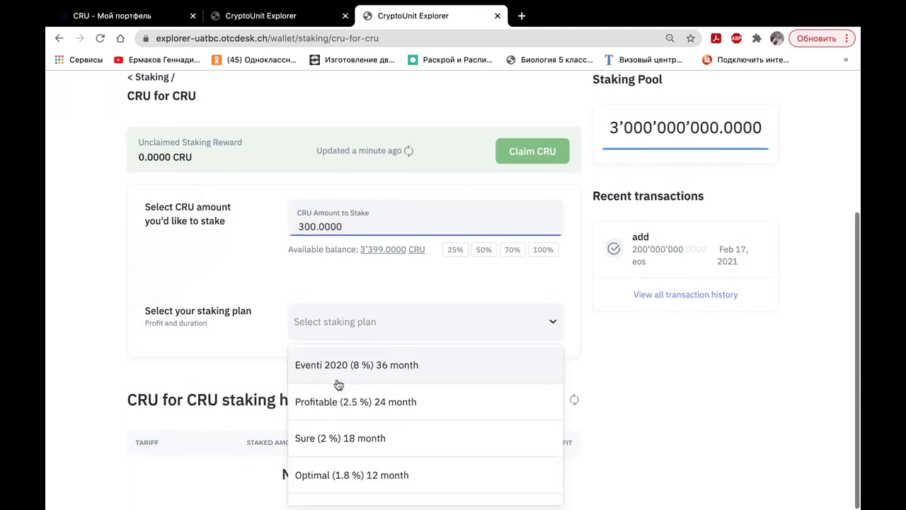
scroll(338, 384, "down", 1)
scroll(335, 382, "up", 2)
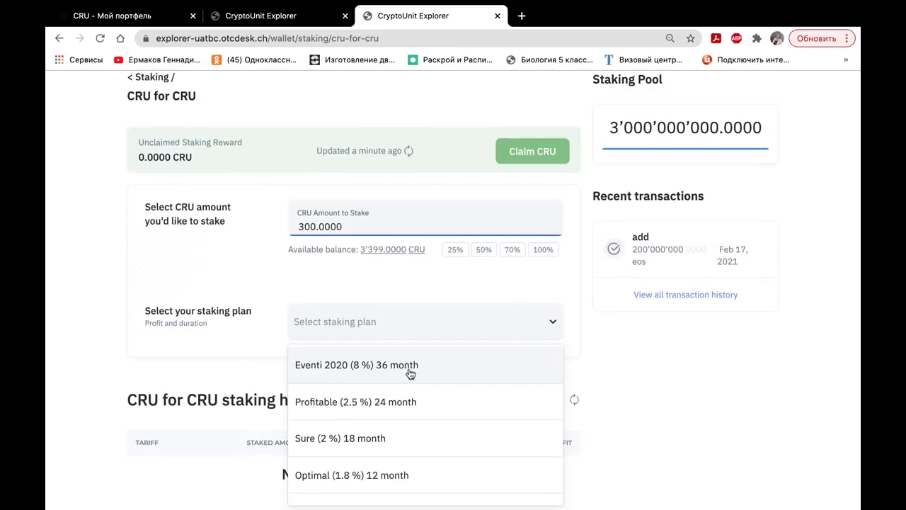
left_click(410, 373)
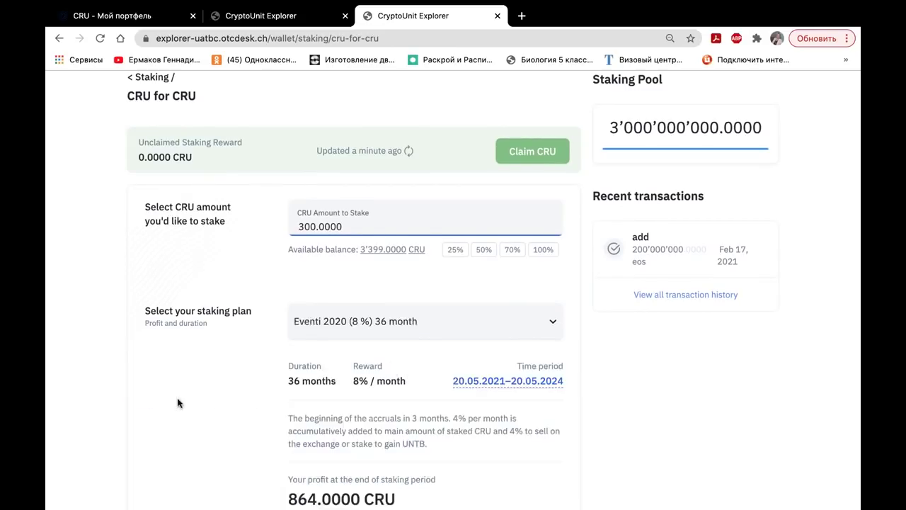
scroll(181, 404, "down", 3)
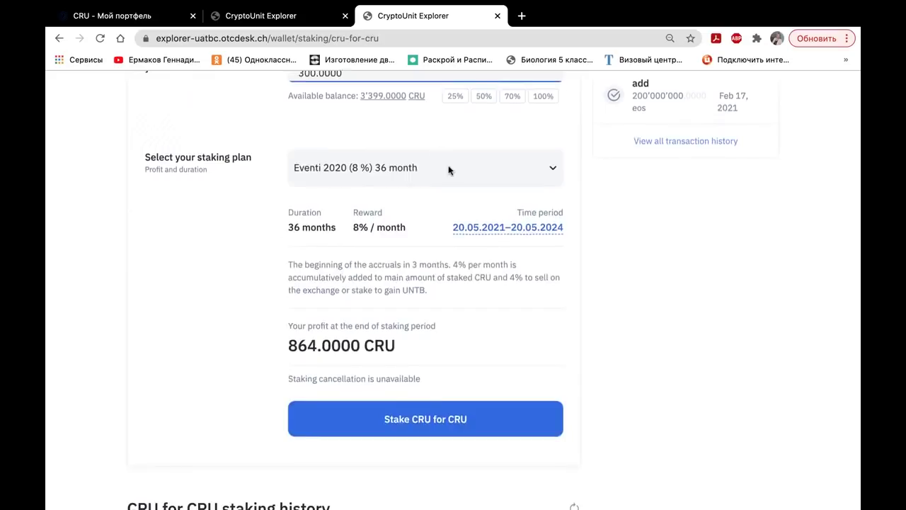
left_click(475, 230)
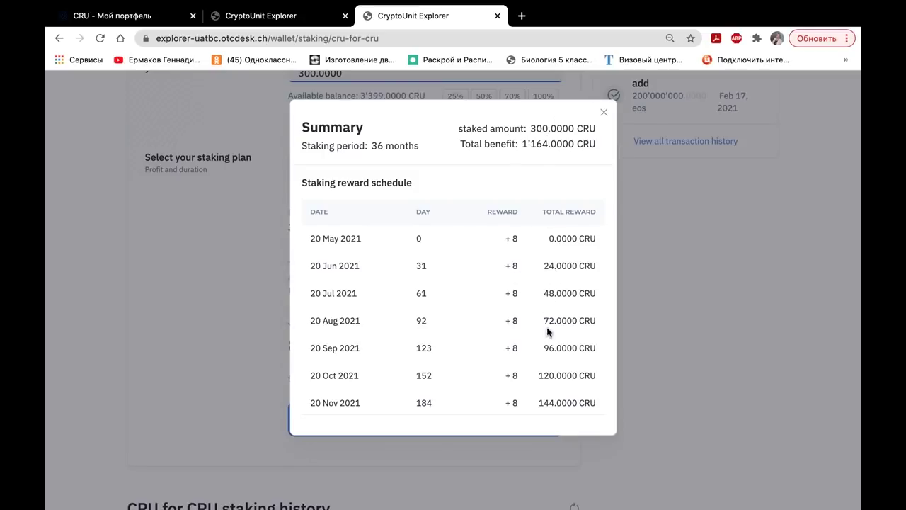
scroll(562, 345, "down", 7)
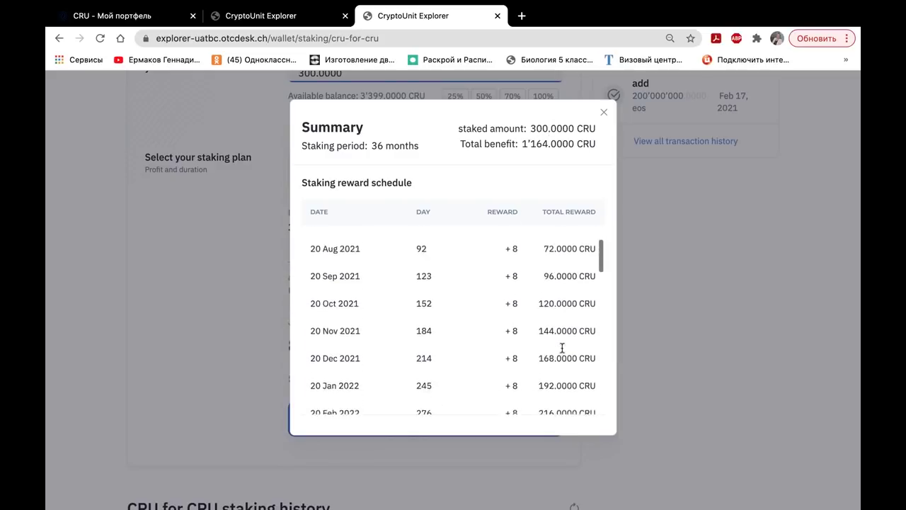
scroll(562, 346, "down", 15)
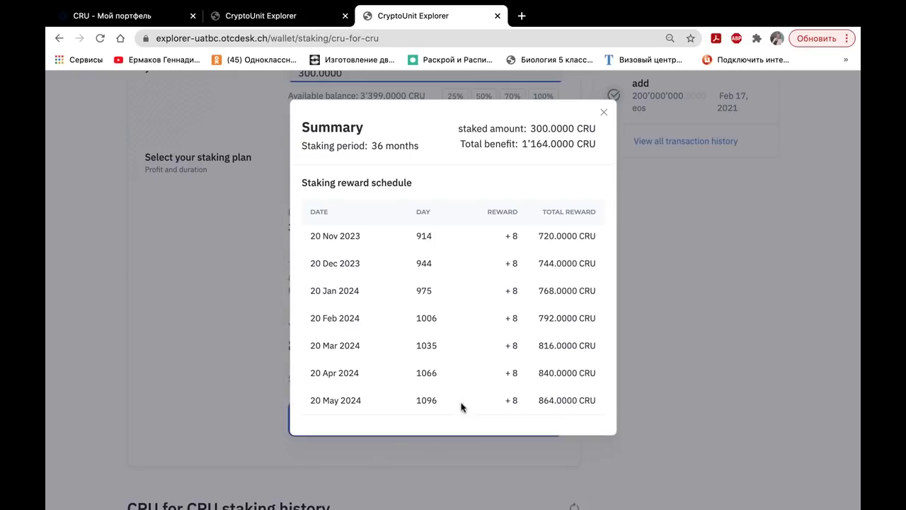
scroll(461, 407, "up", 12)
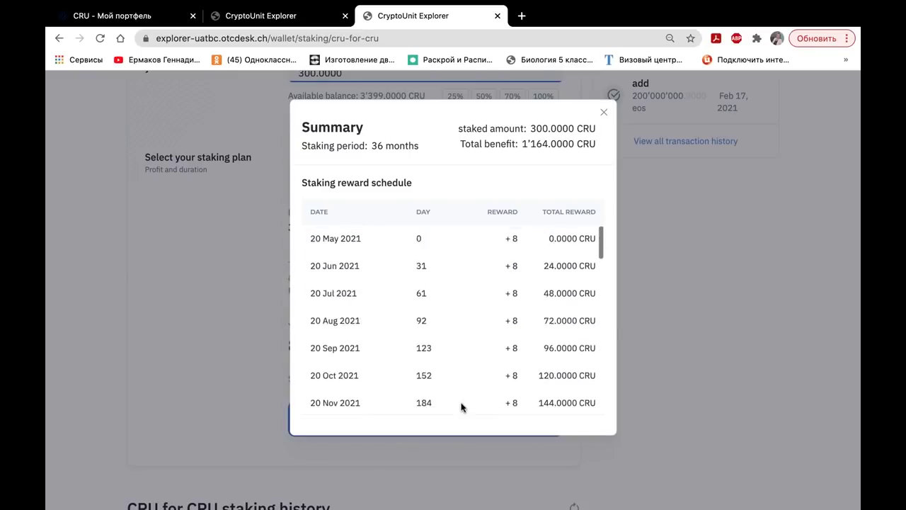
left_click(604, 114)
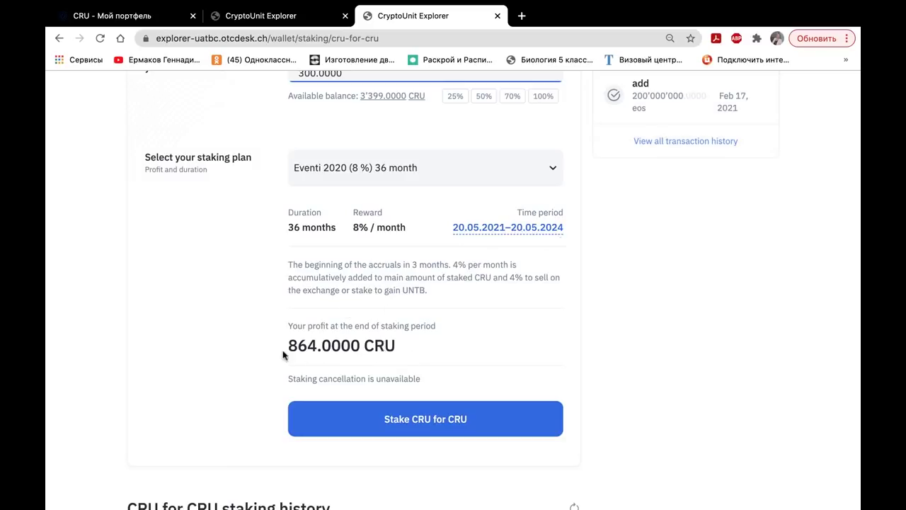
Step: Submit the 300 CRU stake and confirm it with the wallet PIN
left_click(428, 422)
left_click(459, 320)
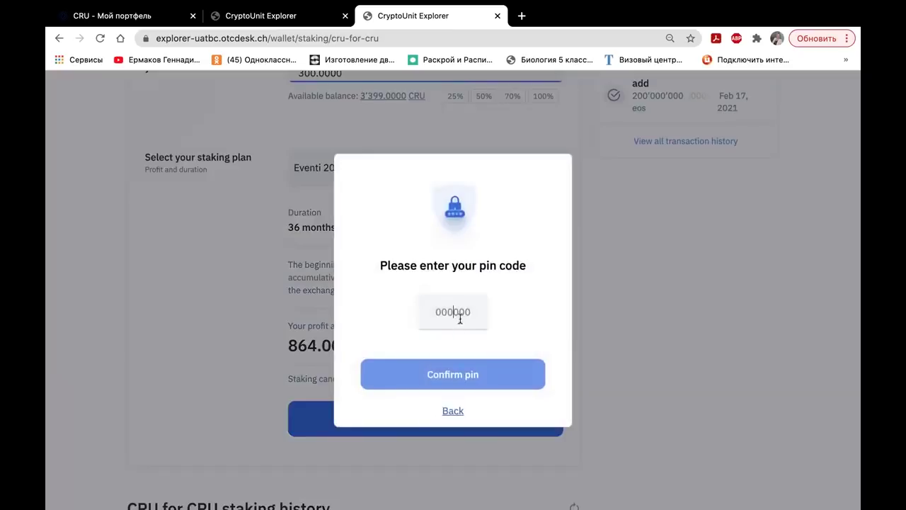
type("••••••")
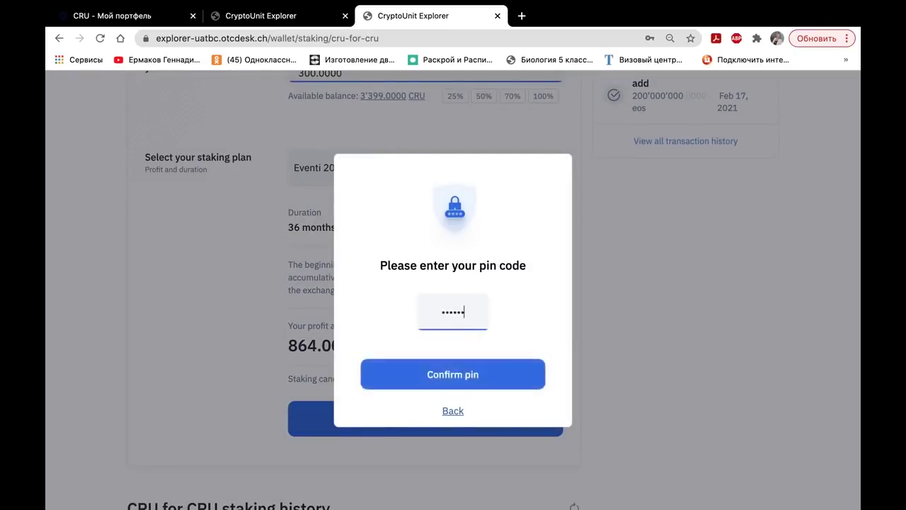
left_click(454, 380)
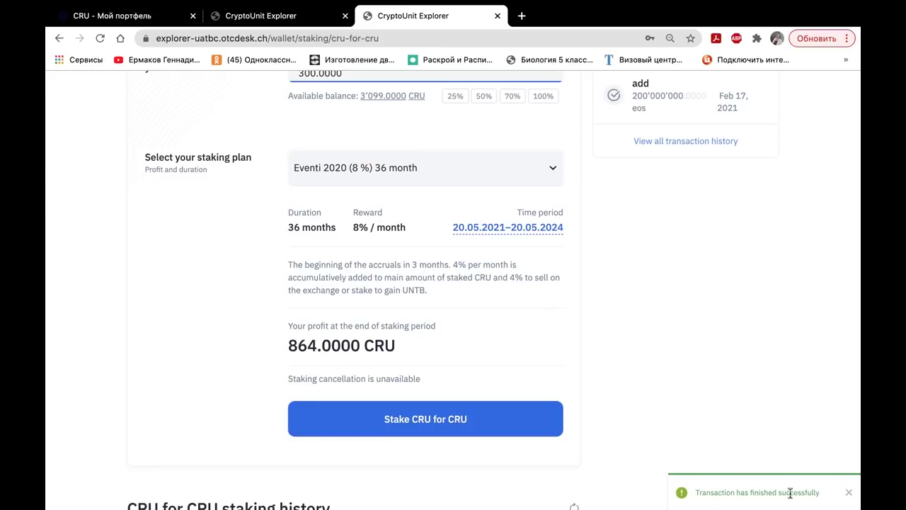
Step: Reload the staking page to refresh the staked and available figures
scroll(642, 395, "up", 5)
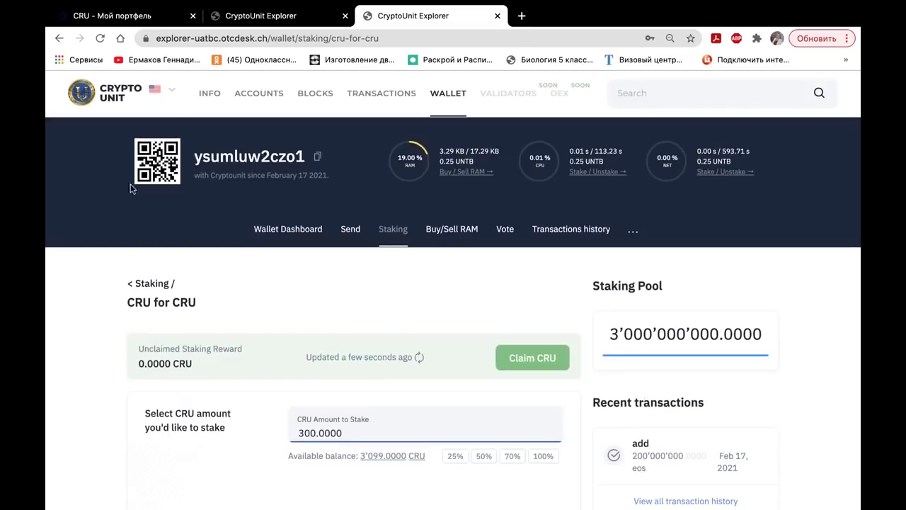
left_click(99, 39)
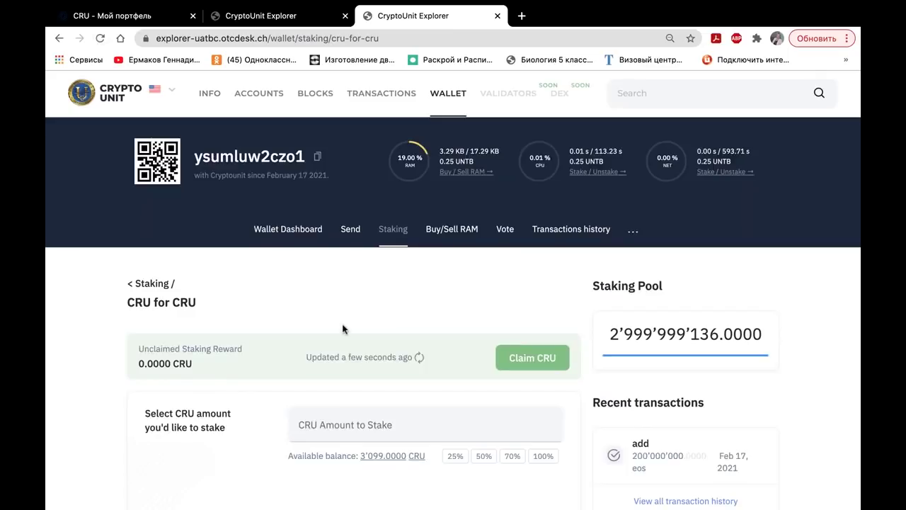
scroll(343, 327, "down", 3)
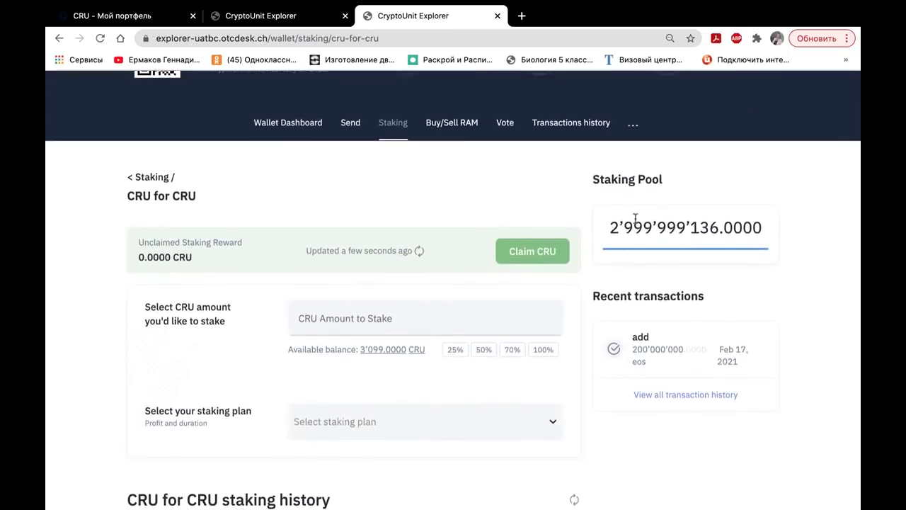
scroll(717, 238, "down", 2)
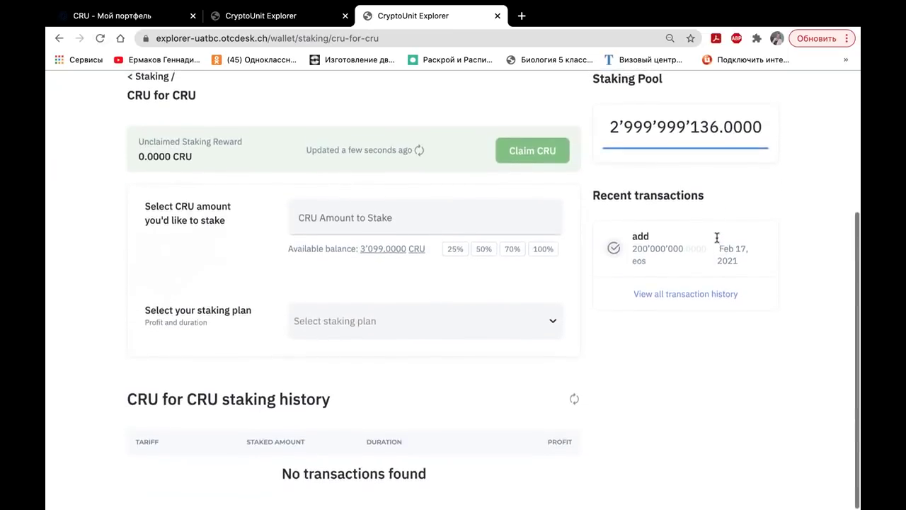
scroll(717, 239, "up", 1)
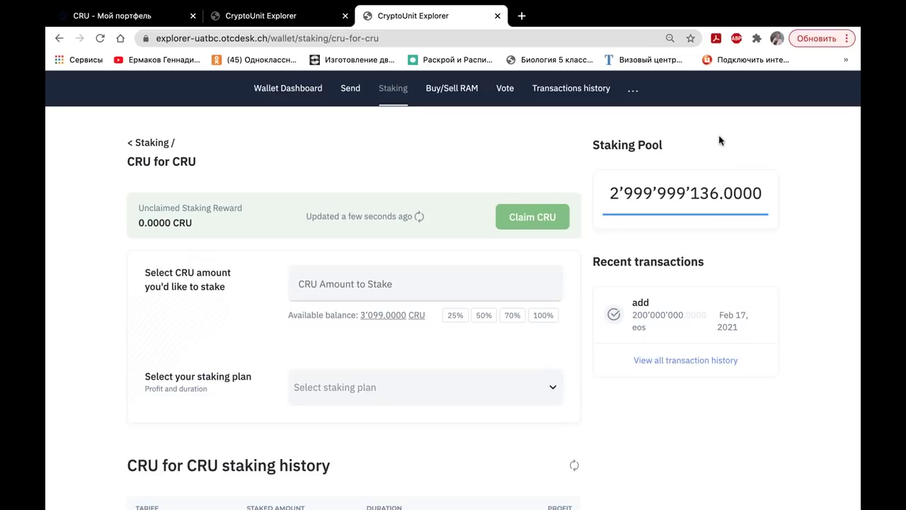
scroll(492, 188, "up", 1)
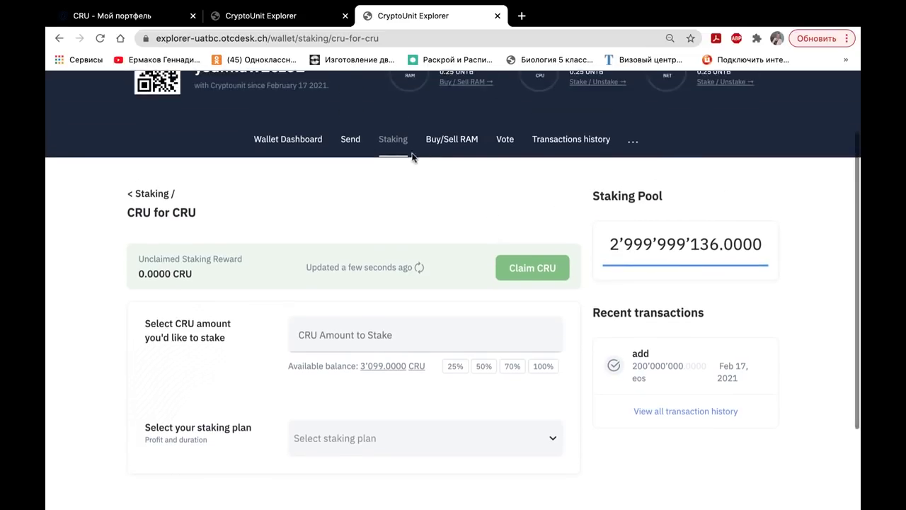
Step: Return via the wallet dashboard to the Staking overview showing 300.0000 CRU staked
left_click(307, 140)
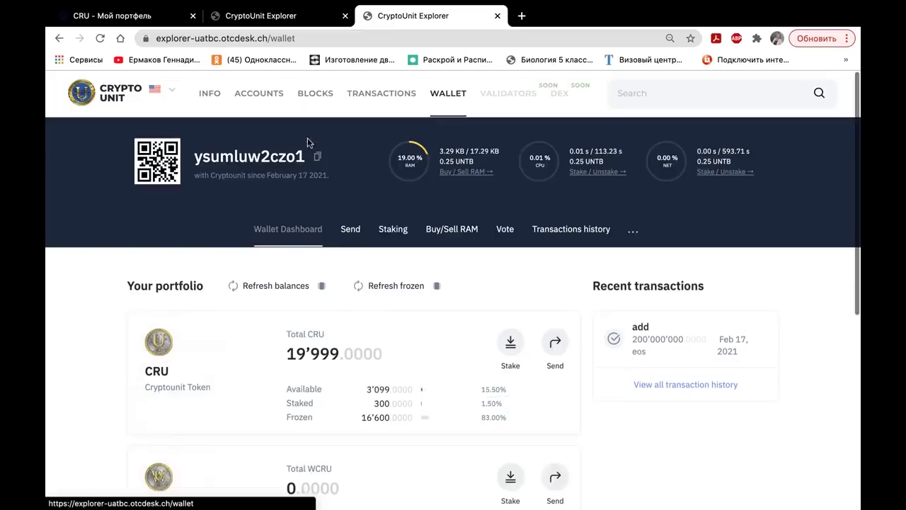
left_click(395, 231)
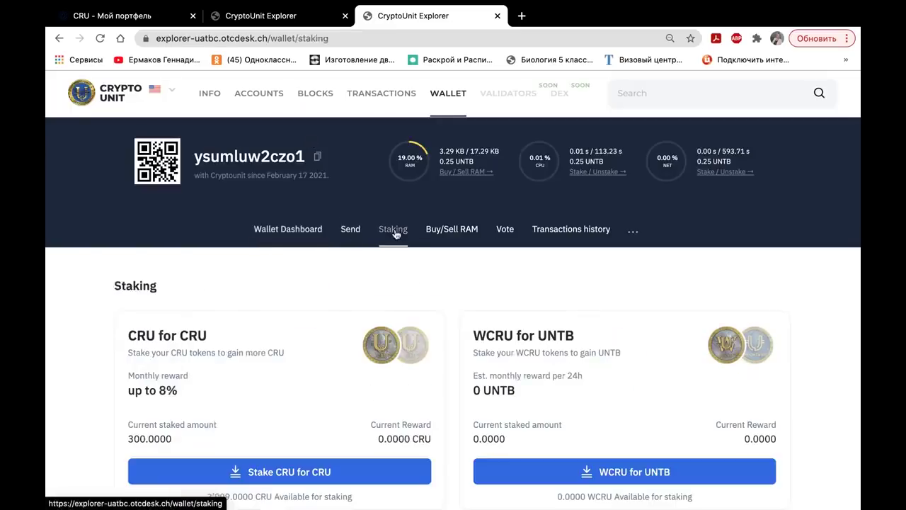
scroll(395, 234, "down", 5)
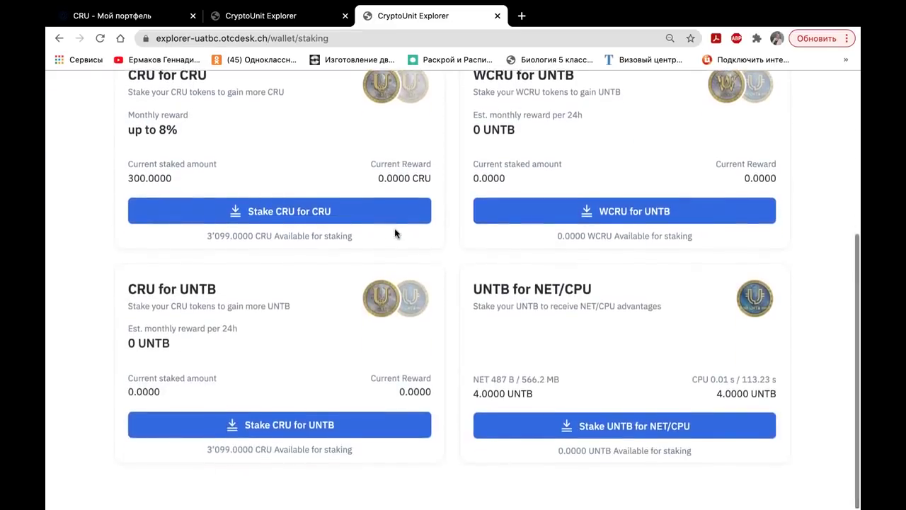
Step: Open CRU for UNTB staking and enter 1000 as the CRU amount to stake
left_click(290, 437)
scroll(290, 436, "down", 3)
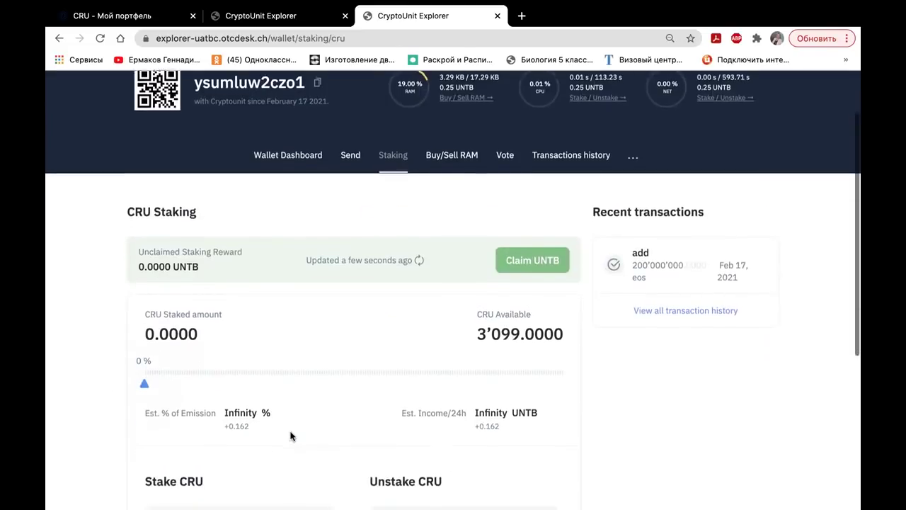
scroll(290, 436, "down", 3)
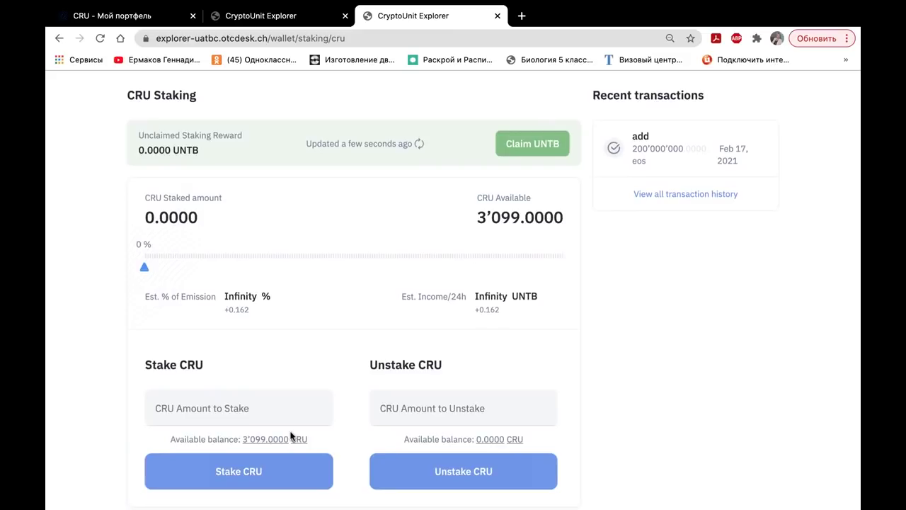
left_click(240, 410)
type("1")
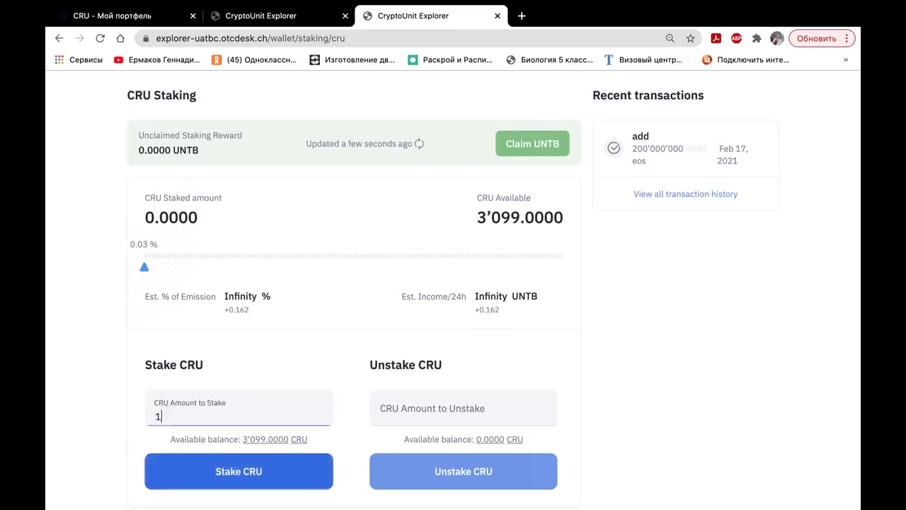
type("000")
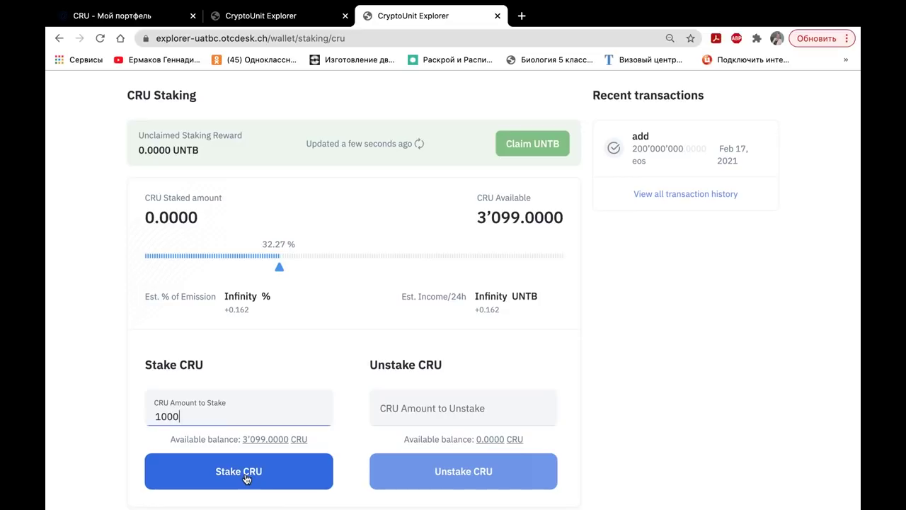
Step: Submit the 1000 CRU stake and confirm it with the wallet PIN
left_click(247, 479)
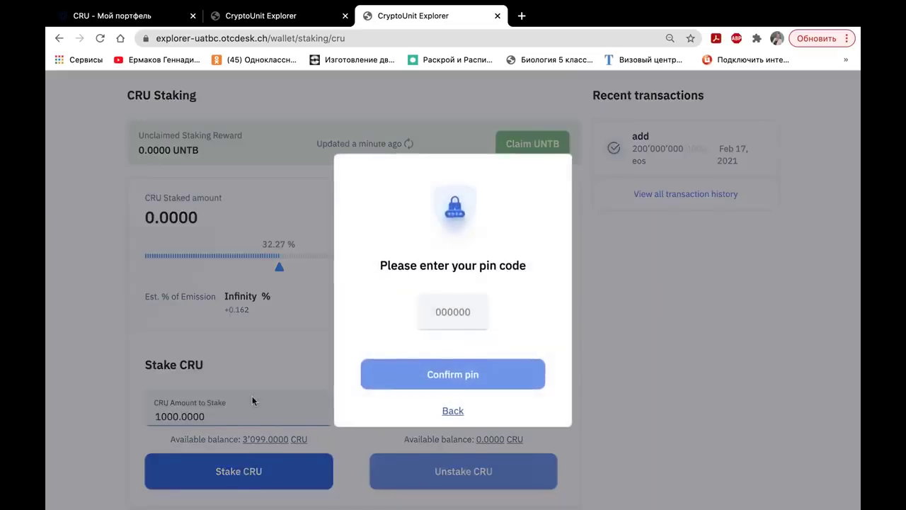
left_click(454, 316)
type("••••••")
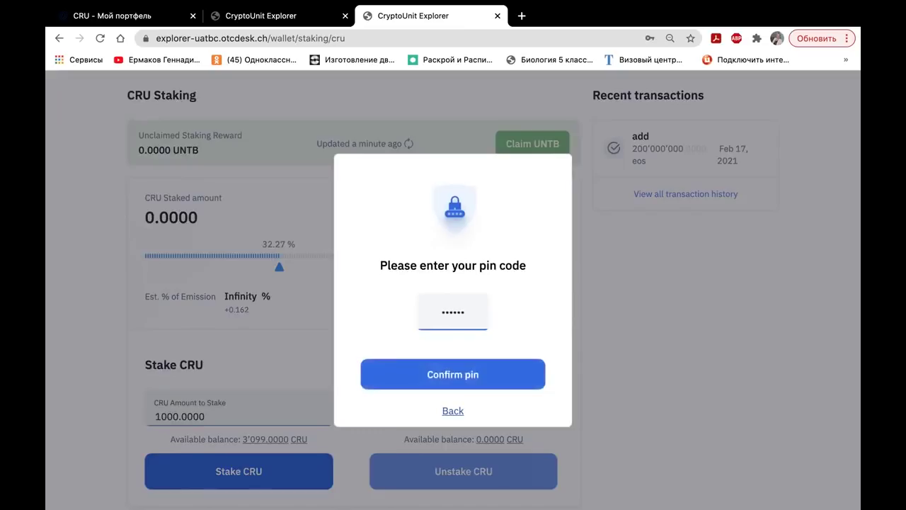
left_click(452, 376)
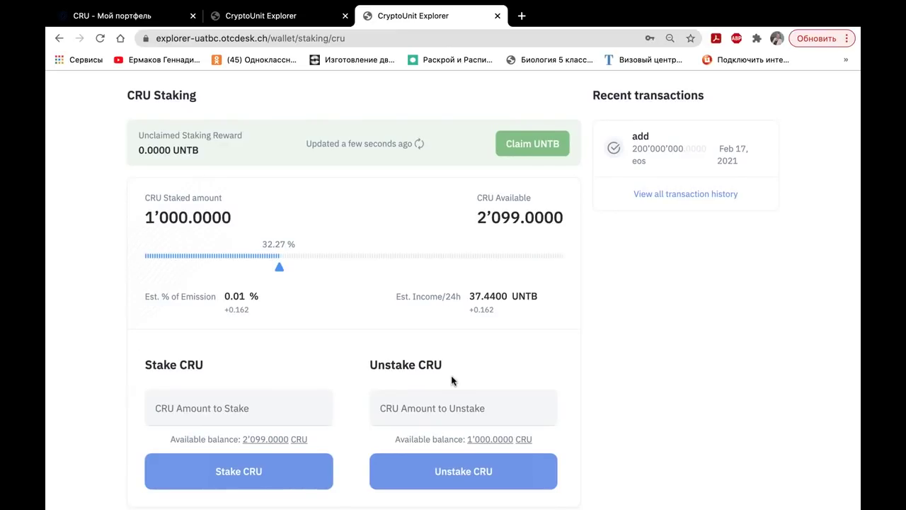
scroll(429, 370, "up", 5)
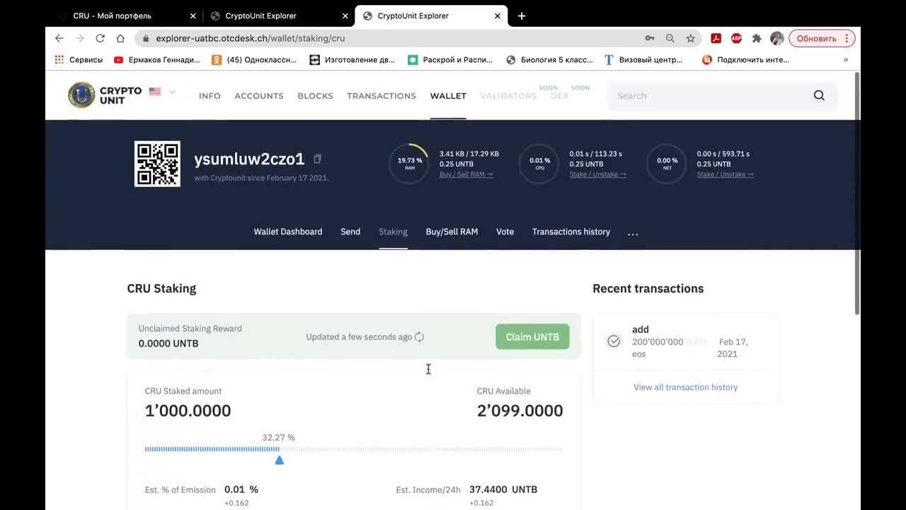
Step: Review the RAM price and the bought, used and available RAM on the Buy / Sell RAM page
left_click(454, 234)
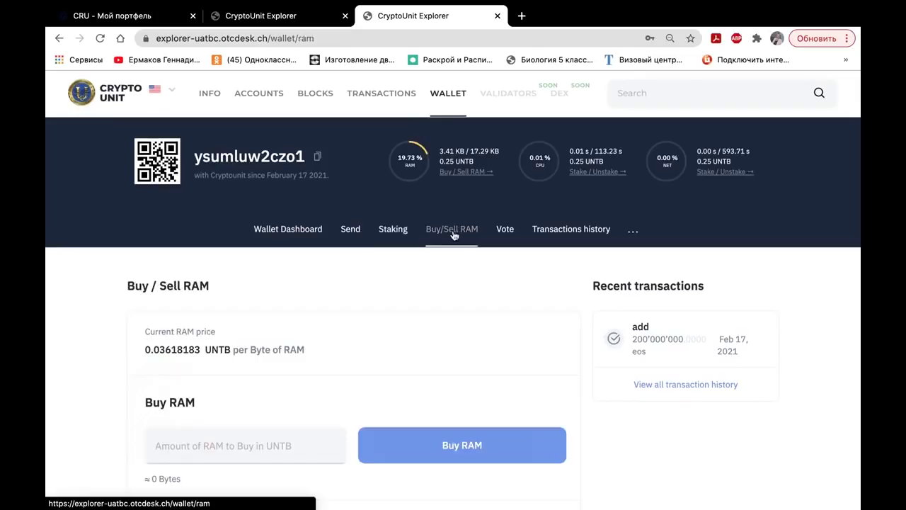
scroll(454, 235, "down", 3)
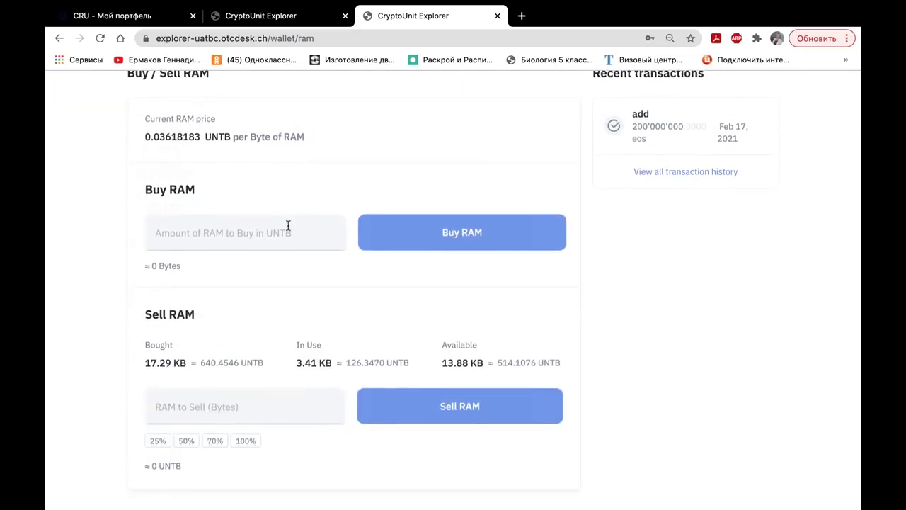
scroll(288, 226, "down", 1)
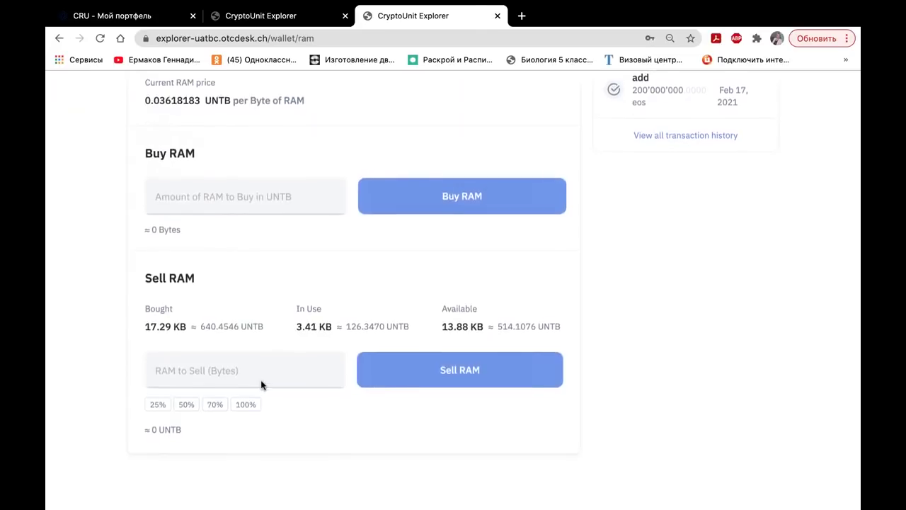
scroll(293, 262, "up", 1)
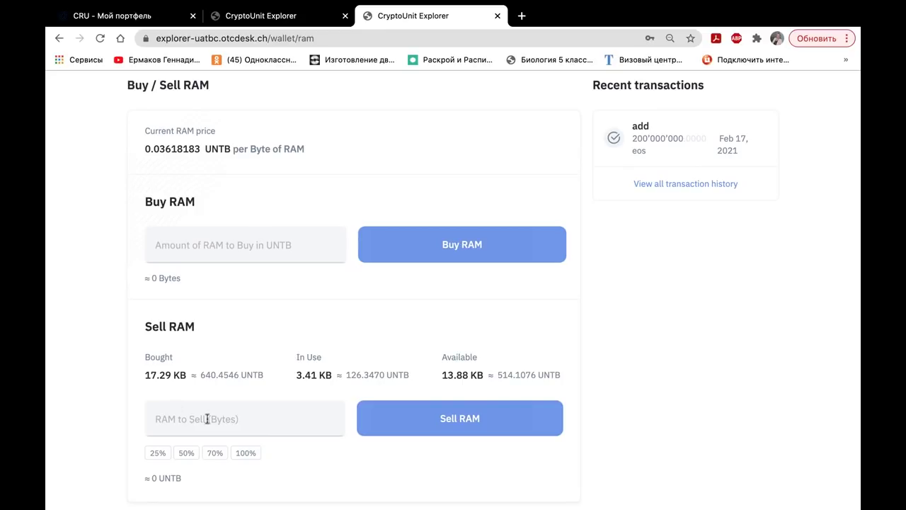
scroll(227, 418, "up", 3)
scroll(227, 423, "up", 1)
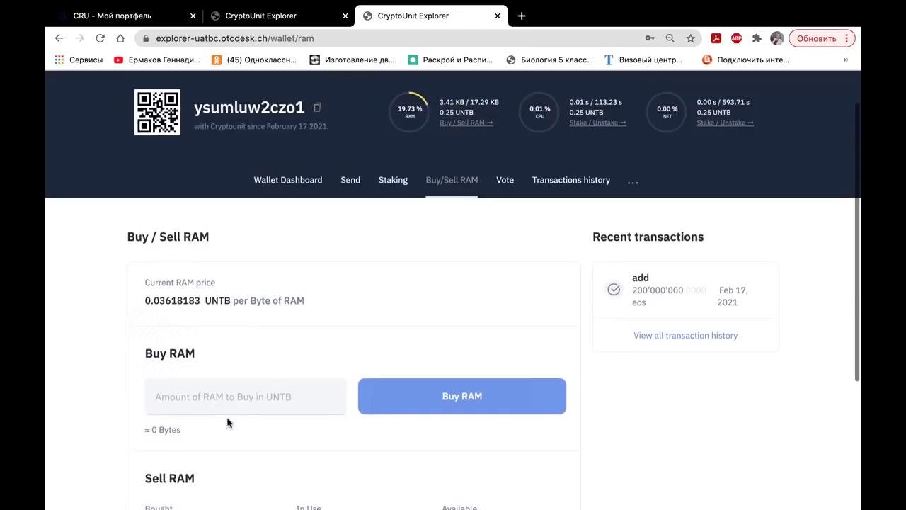
left_click(397, 182)
Step: Scroll down to the CRU for UNTB and UNTB for NET/CPU staking cards
scroll(400, 185, "down", 5)
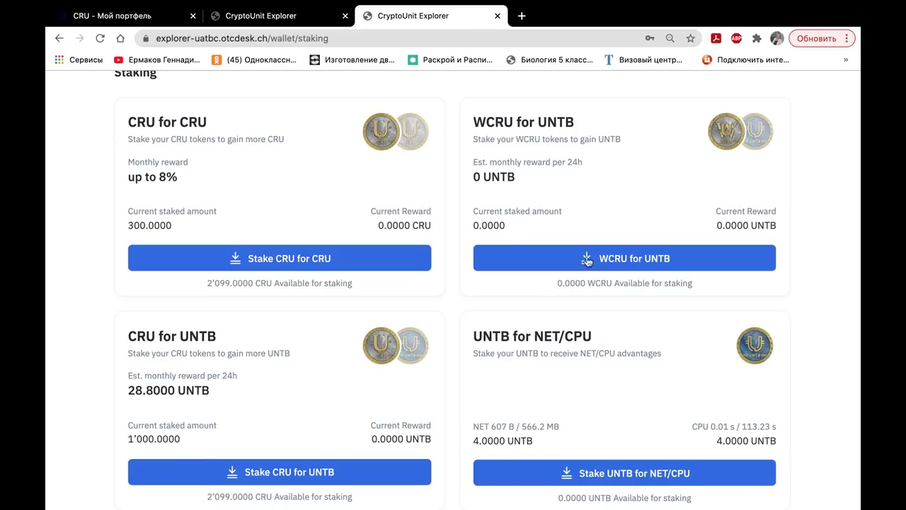
scroll(613, 260, "down", 2)
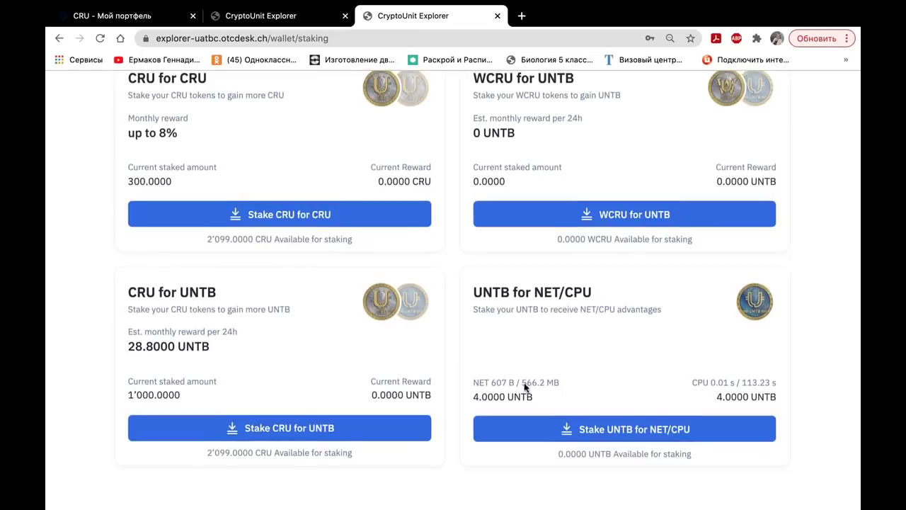
left_click(612, 433)
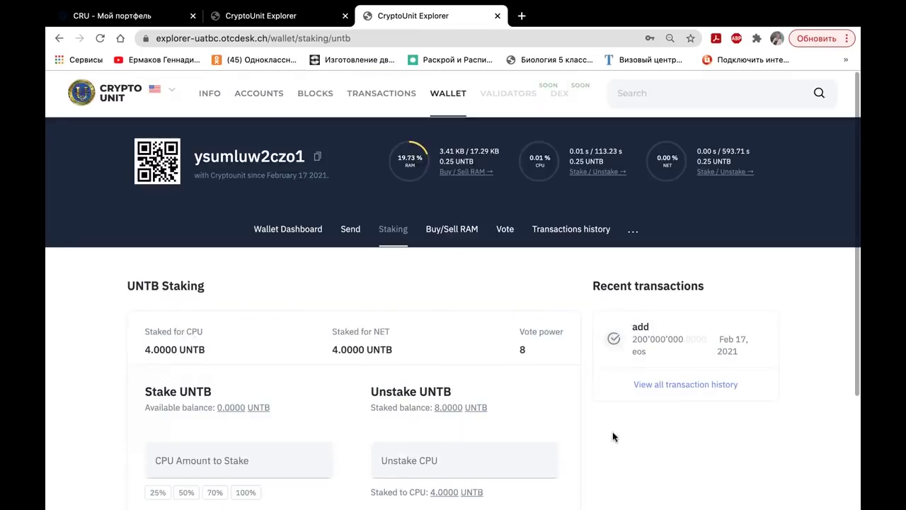
scroll(613, 433, "down", 2)
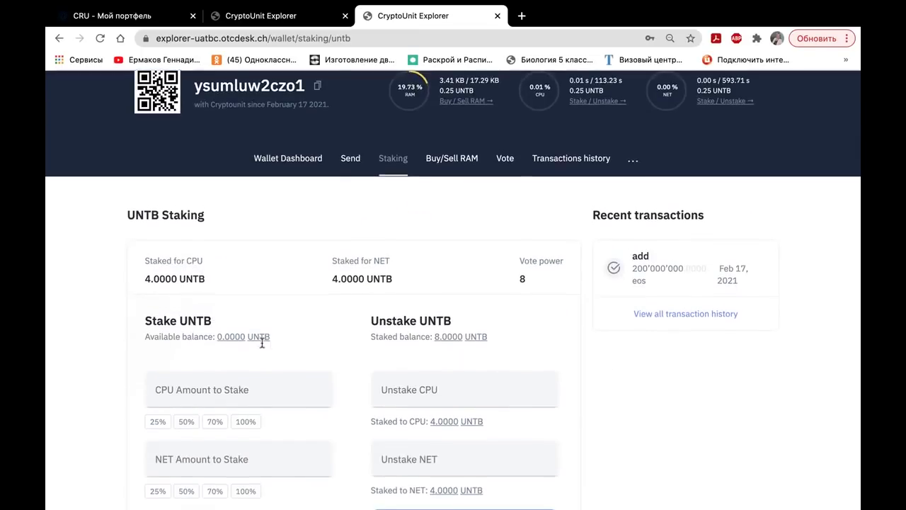
scroll(266, 342, "down", 2)
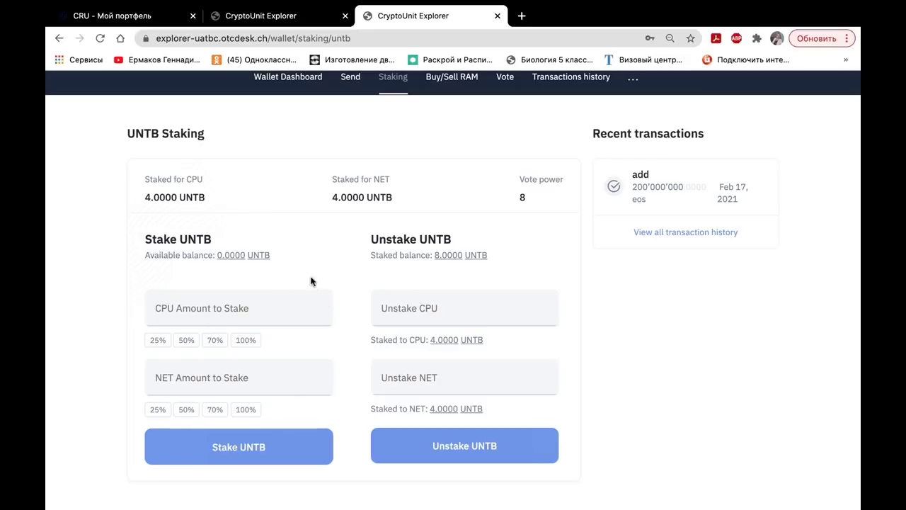
scroll(277, 408, "up", 2)
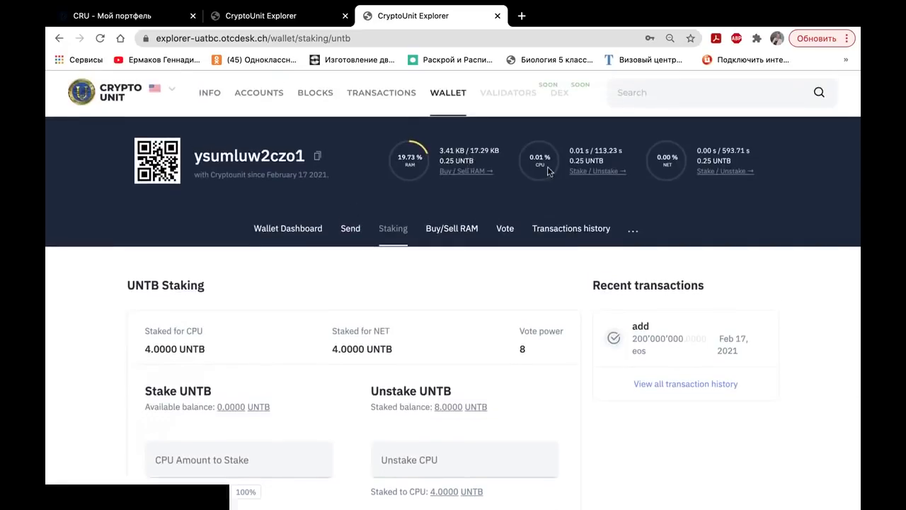
left_click(300, 233)
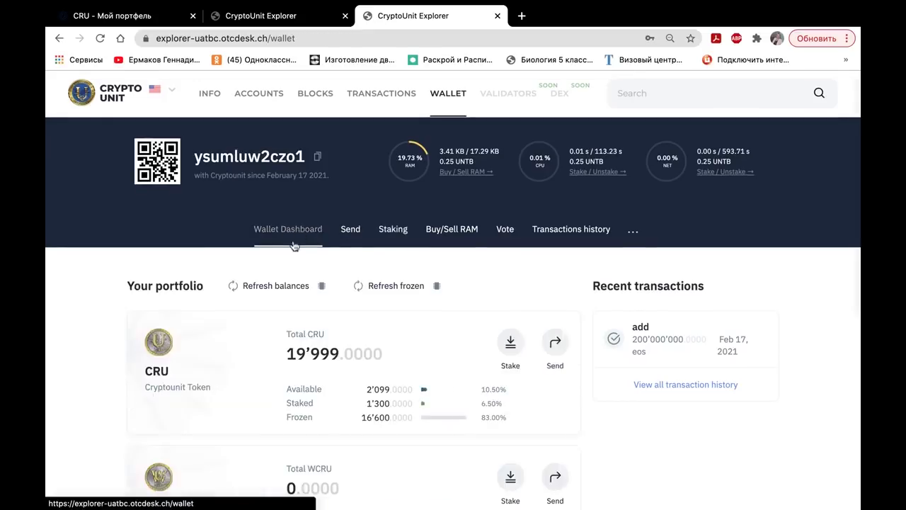
scroll(263, 347, "down", 4)
scroll(264, 347, "up", 4)
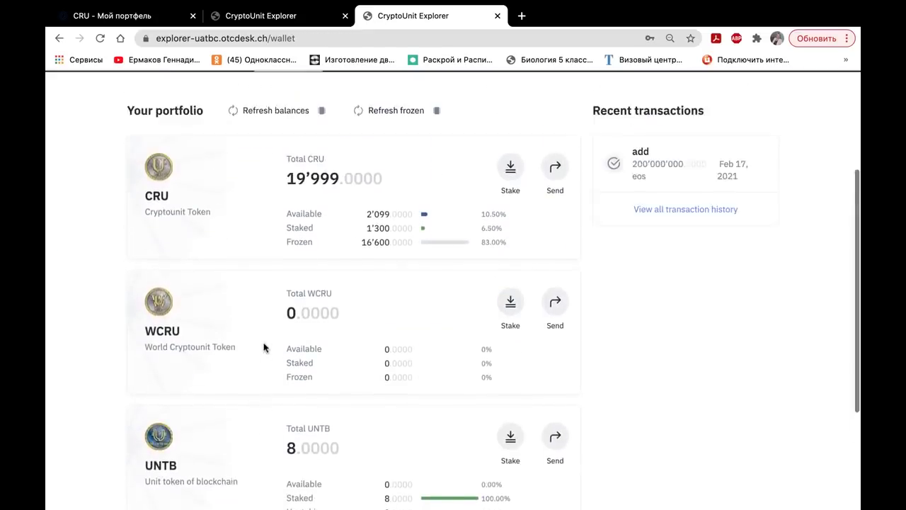
left_click(397, 209)
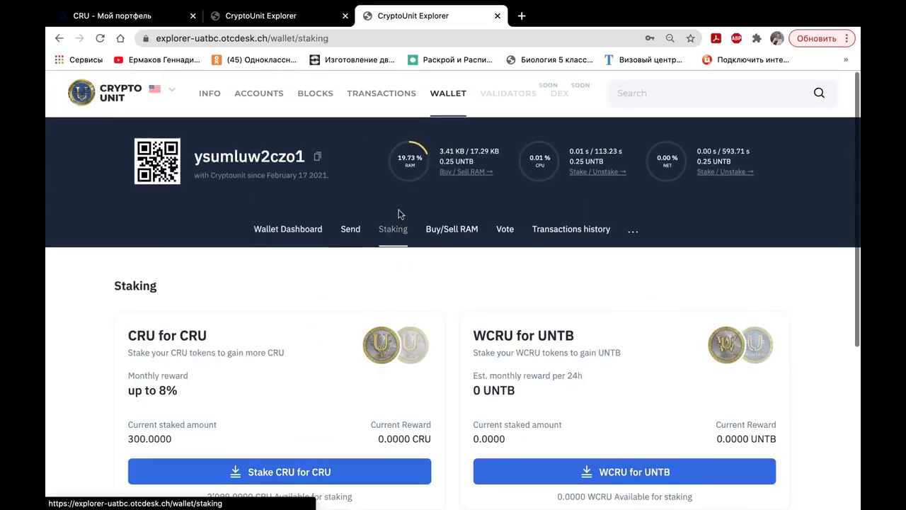
scroll(328, 327, "down", 3)
scroll(327, 327, "down", 1)
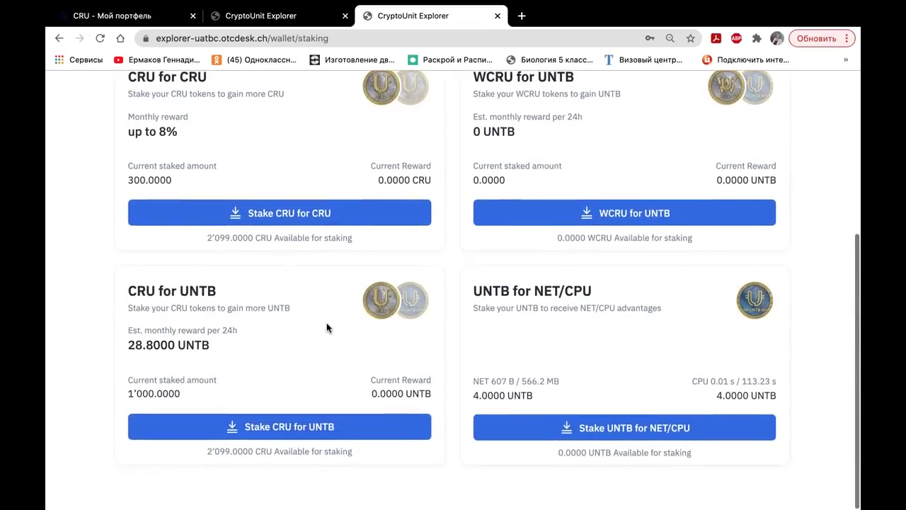
Step: Open CRU staking and refresh the unclaimed reward, confirming with the wallet PIN
left_click(299, 434)
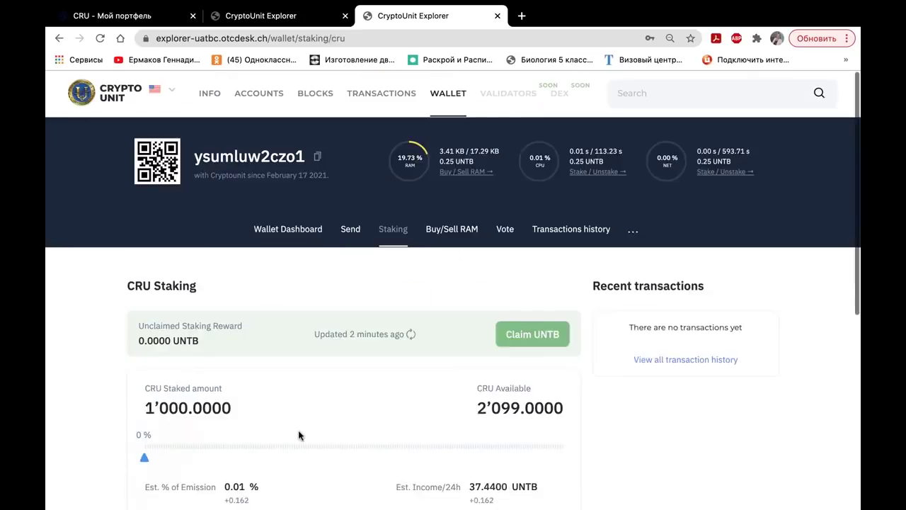
scroll(300, 432, "down", 3)
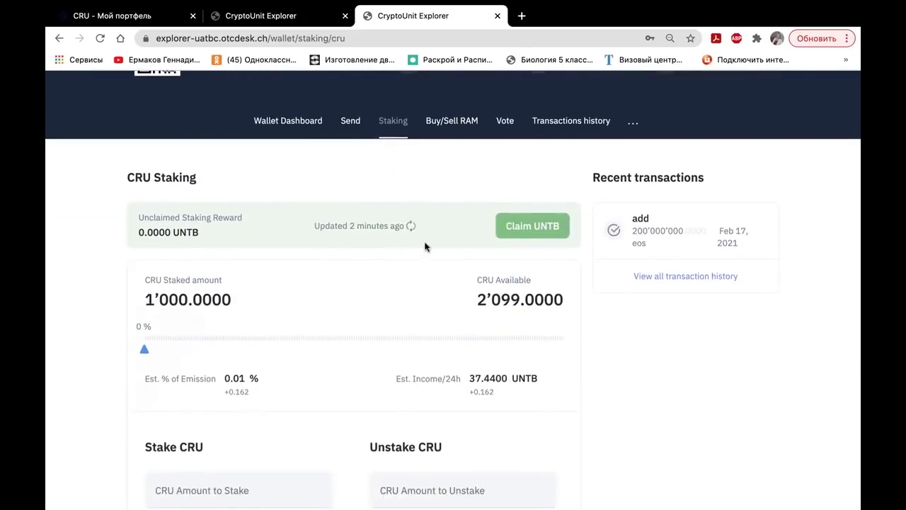
left_click(411, 227)
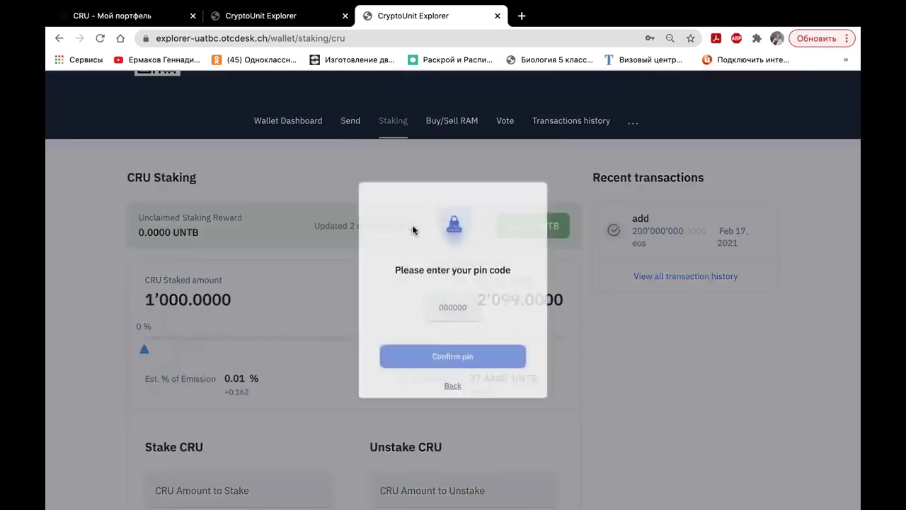
left_click(457, 312)
type("••••••")
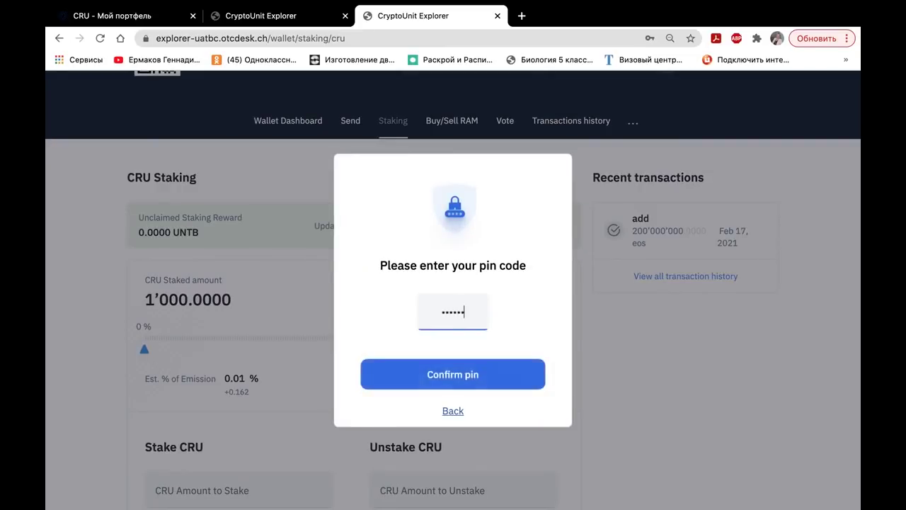
left_click(440, 376)
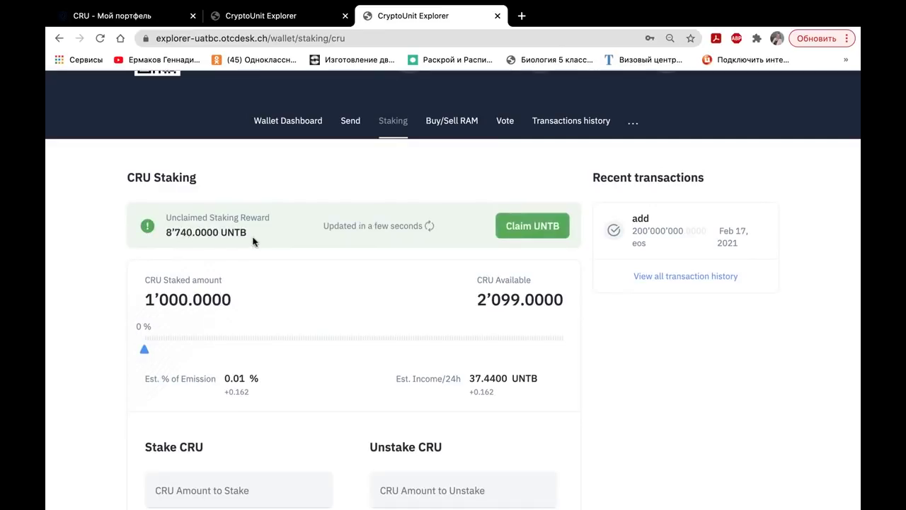
Step: Claim the 8'740 UNTB reward, confirming with the wallet PIN
left_click(520, 228)
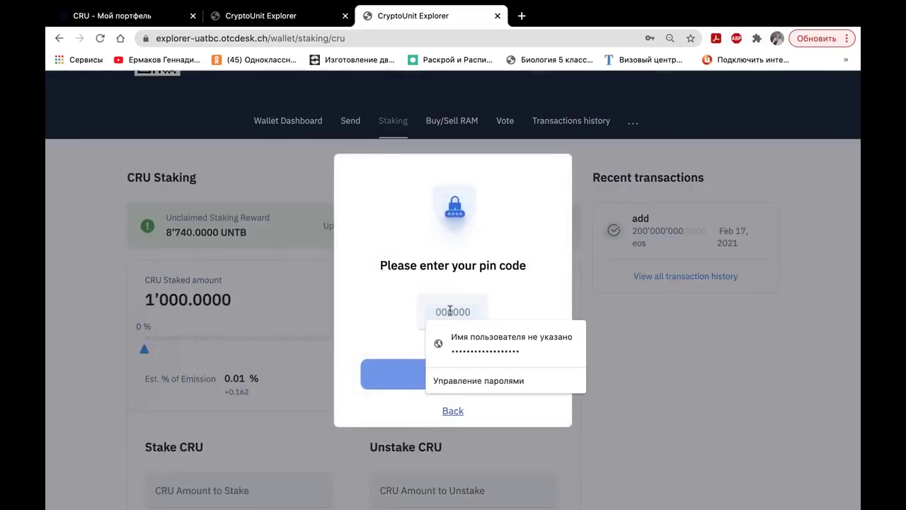
type("00000")
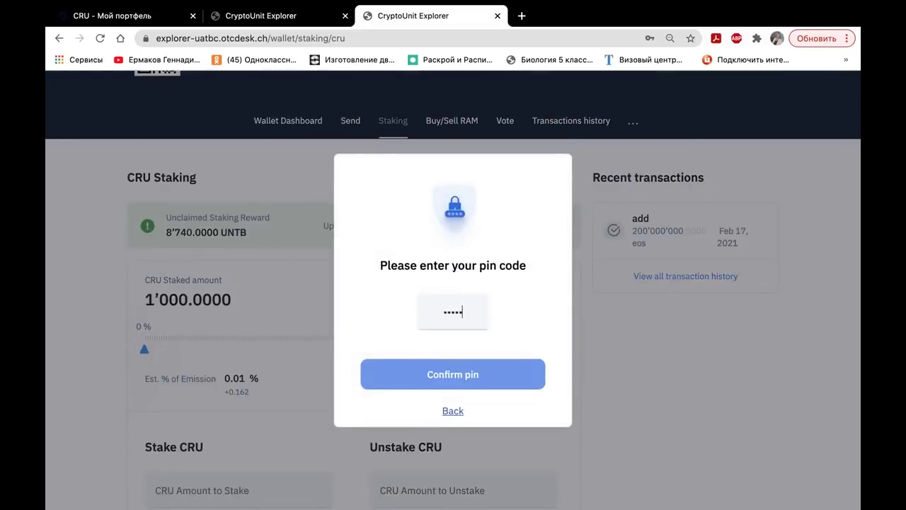
type("0")
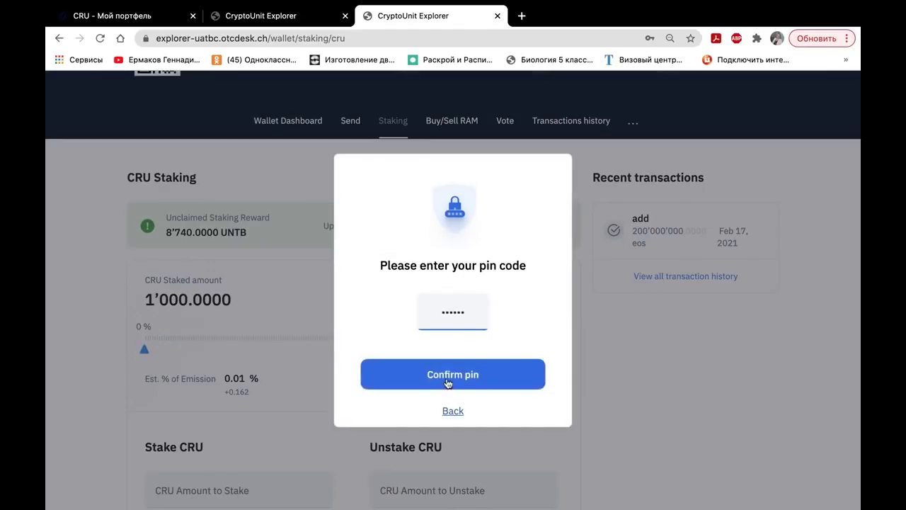
left_click(447, 382)
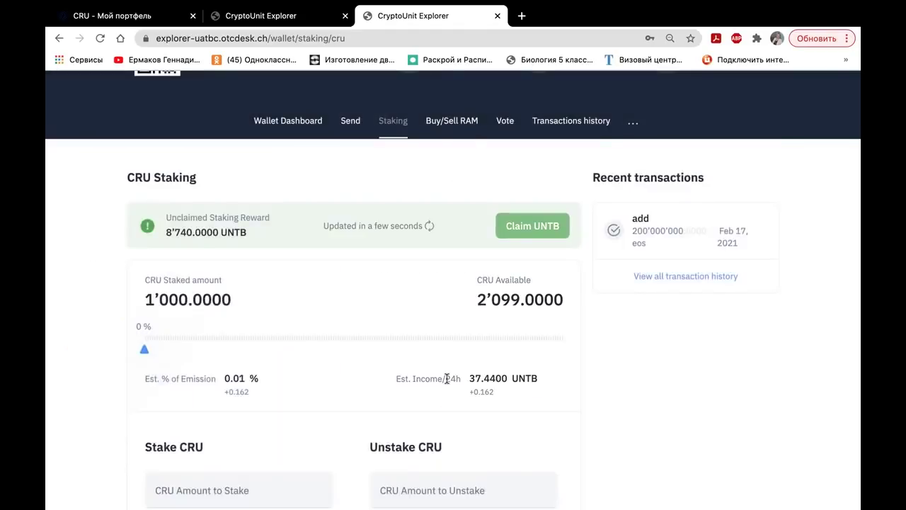
Step: Go to the wallet dashboard and start a USDU transfer from the USDU card
left_click(286, 121)
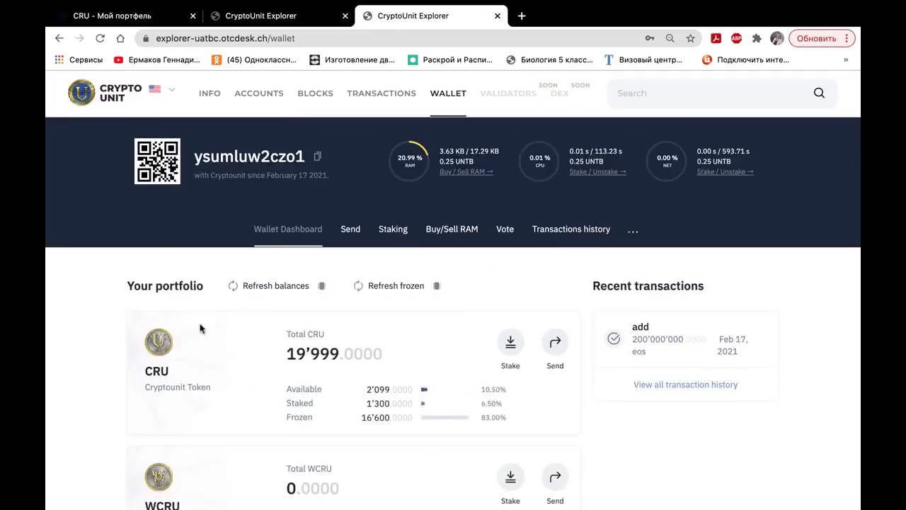
scroll(199, 328, "down", 5)
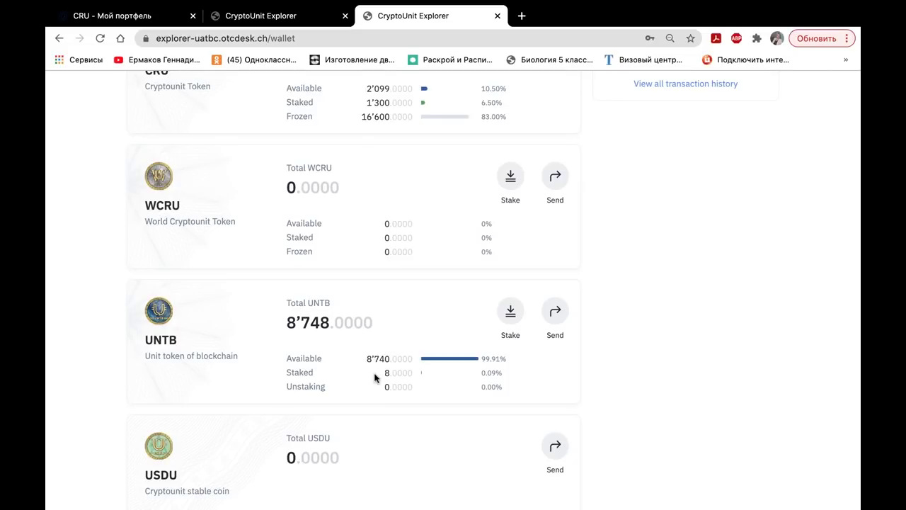
scroll(375, 379, "down", 1)
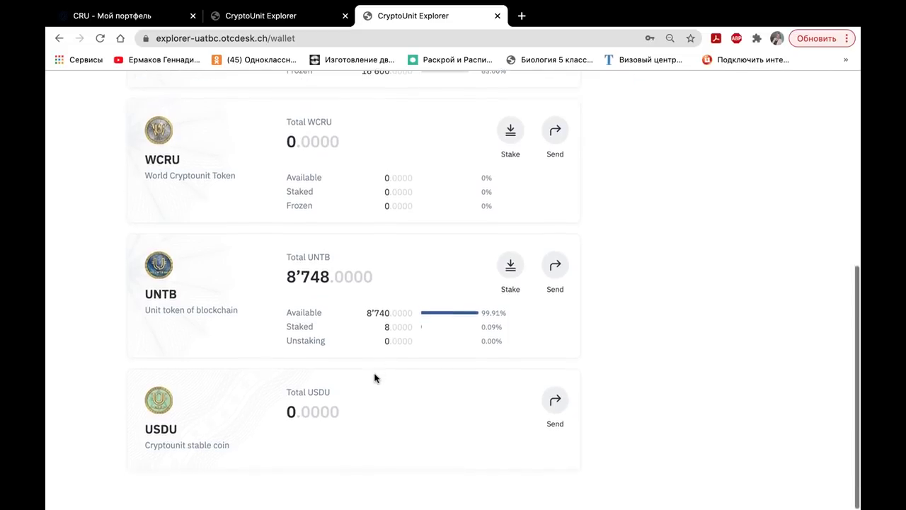
left_click(556, 402)
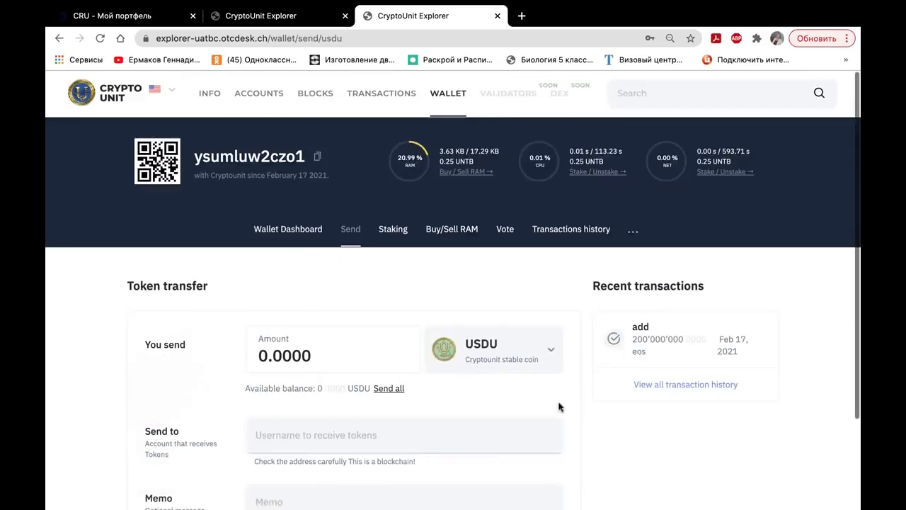
Step: Check the list of sendable tokens, then return to the wallet overview showing 8'740 UNTB available
left_click(552, 353)
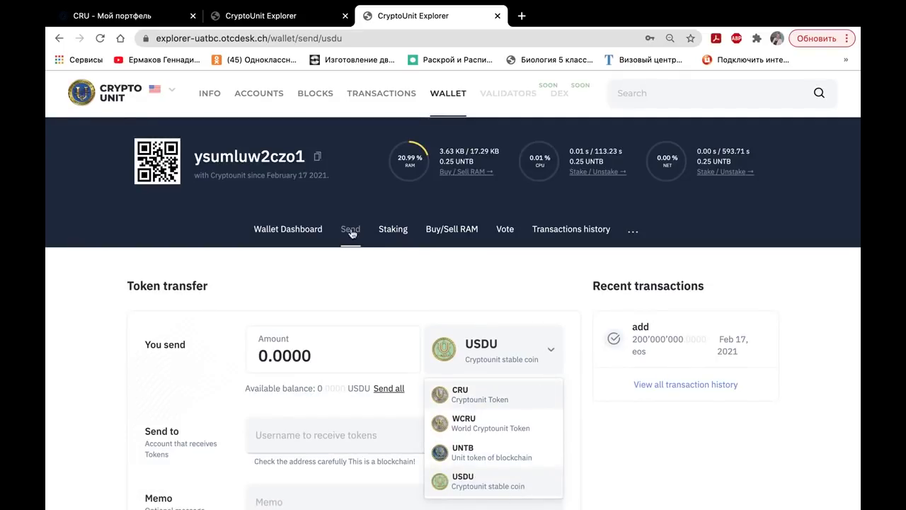
left_click(551, 357)
left_click(293, 229)
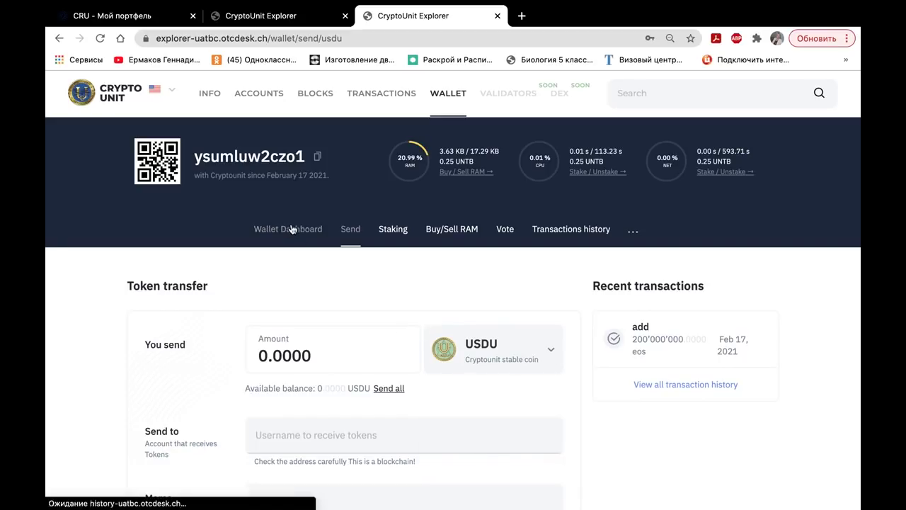
scroll(291, 228, "down", 3)
scroll(291, 227, "down", 3)
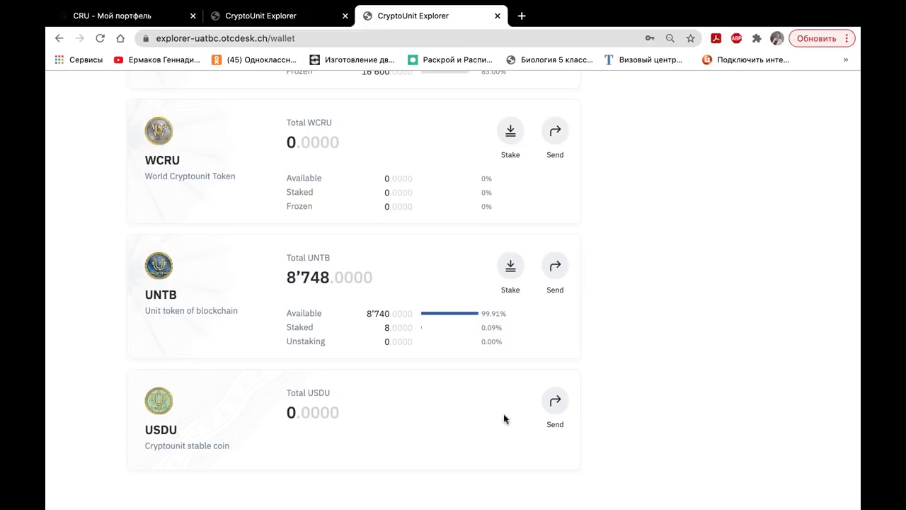
Step: Log out of the Cryptounit Explorer wallet from the '...' menu at the top of the page
scroll(504, 415, "up", 5)
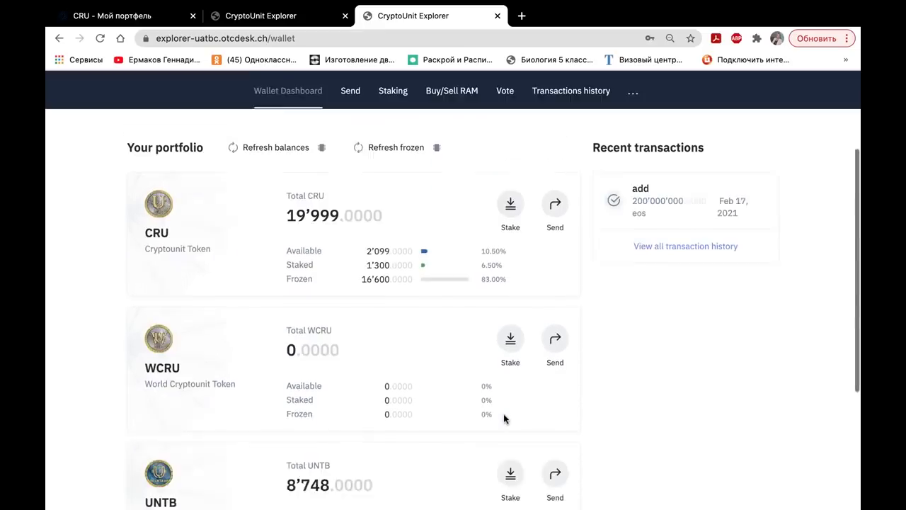
scroll(503, 413, "up", 3)
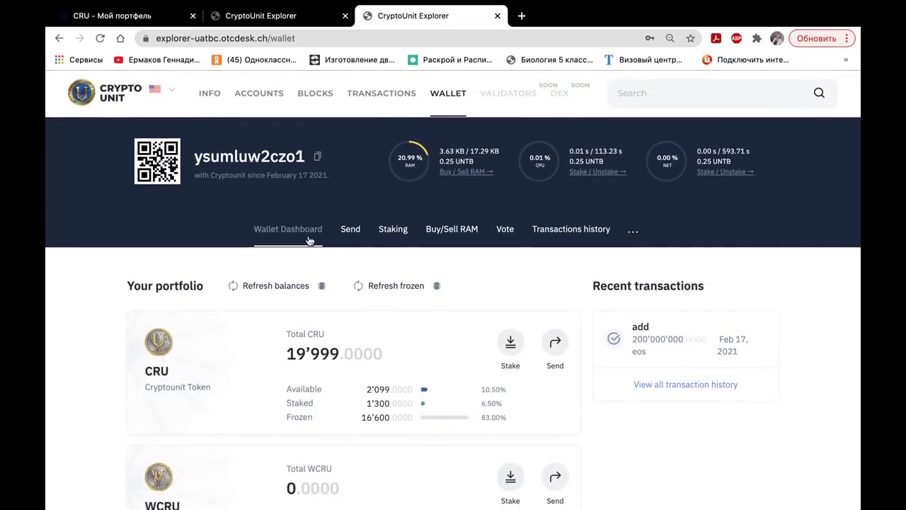
left_click(623, 238)
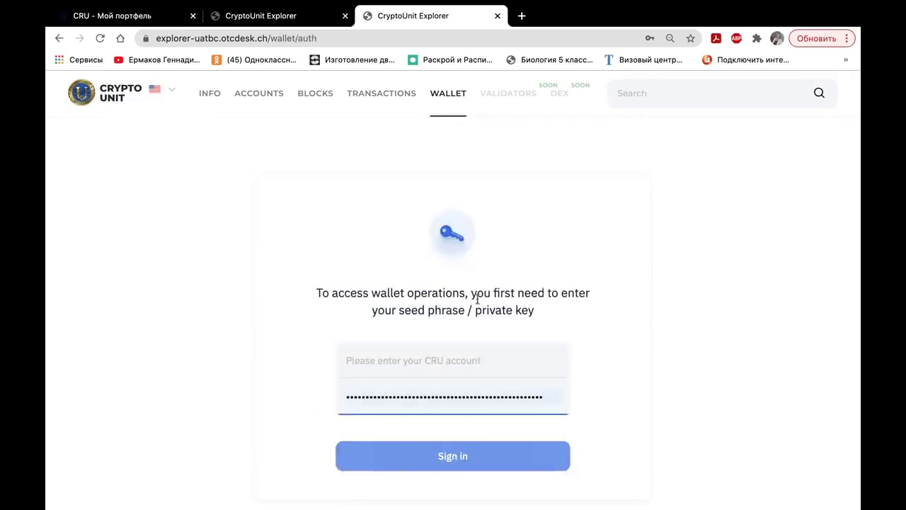
Step: Clear the autofilled seed phrase on the sign-in form and dismiss Chrome's saved-password suggestions
left_click(555, 399)
key("BackSpace")
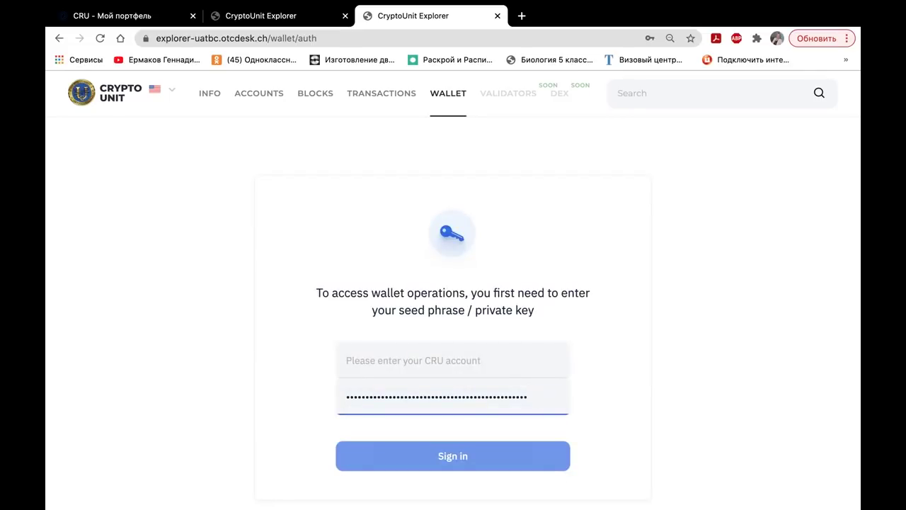
key("BackSpace")
key("BackSpace")
key("BackSpace")
key("BackSpace")
key("BackSpace")
key("BackSpace")
key("BackSpace")
key("BackSpace")
key("BackSpace")
key("BackSpace")
key("BackSpace")
key("BackSpace")
key("BackSpace")
key("BackSpace")
key("BackSpace")
key("BackSpace")
key("BackSpace")
key("BackSpace")
key("BackSpace")
key("BackSpace")
key("BackSpace")
key("BackSpace")
key("BackSpace")
key("BackSpace")
key("BackSpace")
key("BackSpace")
key("BackSpace")
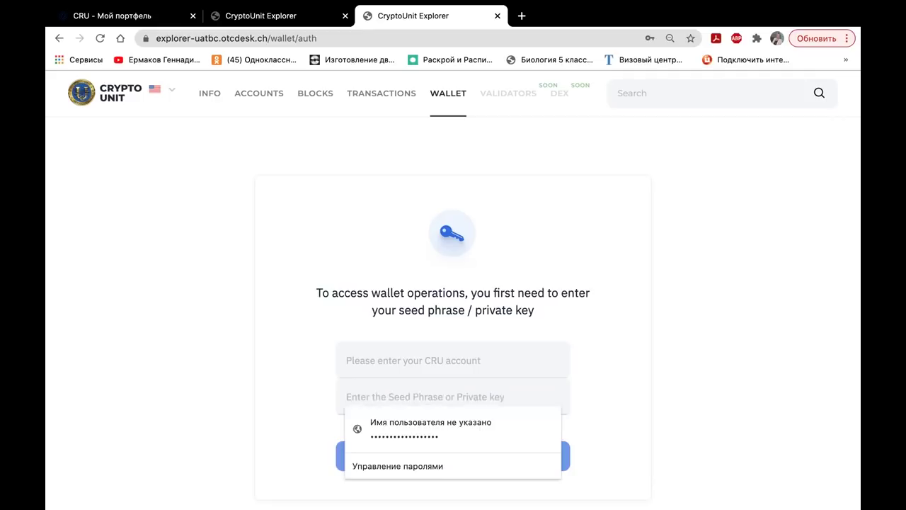
left_click(320, 387)
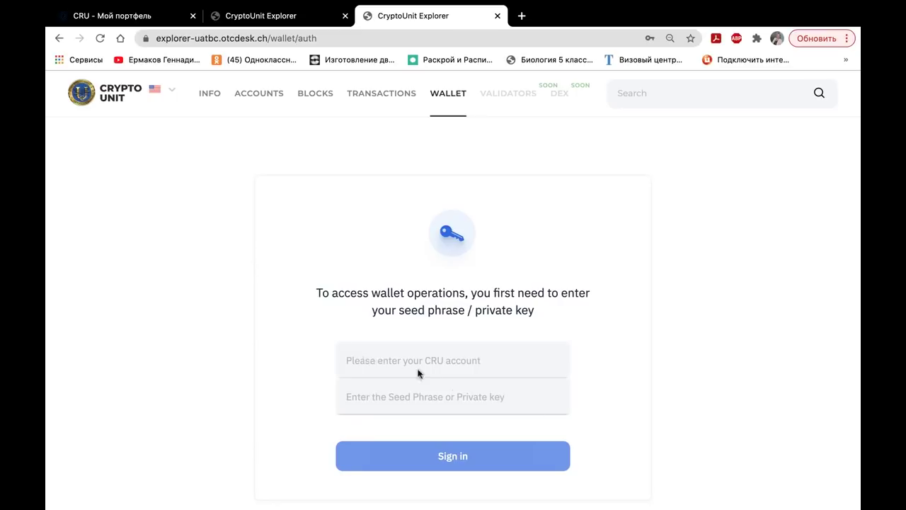
Step: Switch to the 'CRU - Мой портфель' tab and review the 100,00 UNT deposit holding 22 000 CRU
left_click(118, 16)
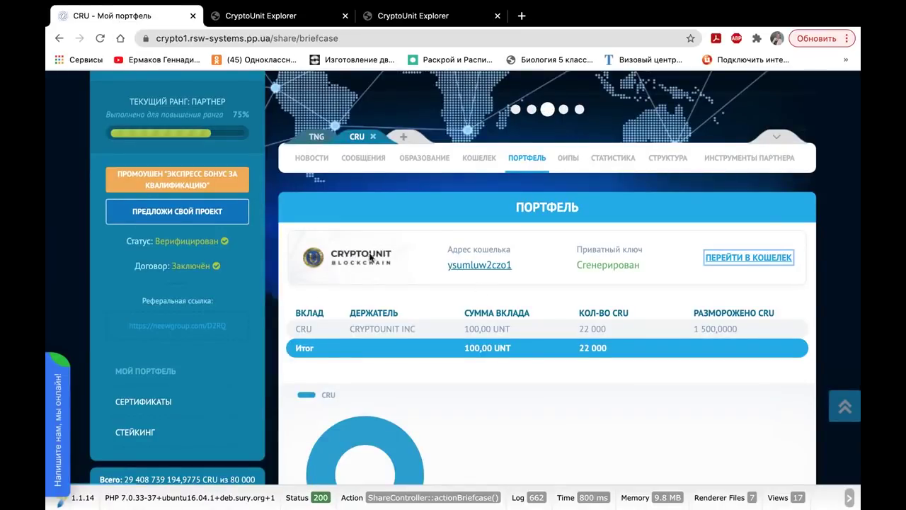
scroll(517, 309, "down", 3)
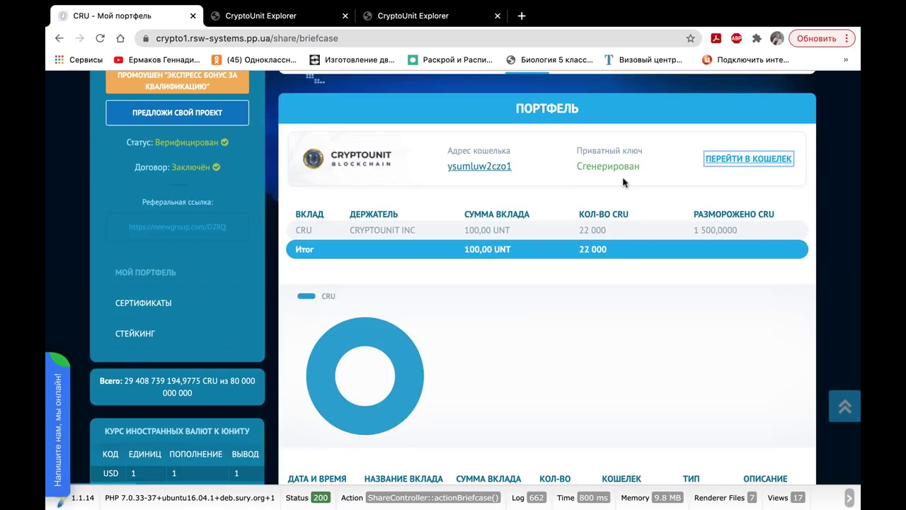
scroll(536, 307, "down", 2)
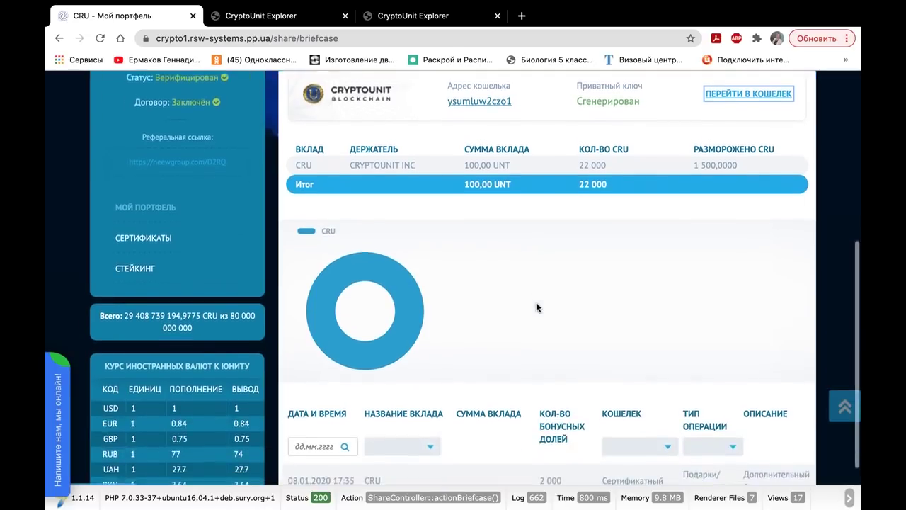
scroll(536, 307, "up", 2)
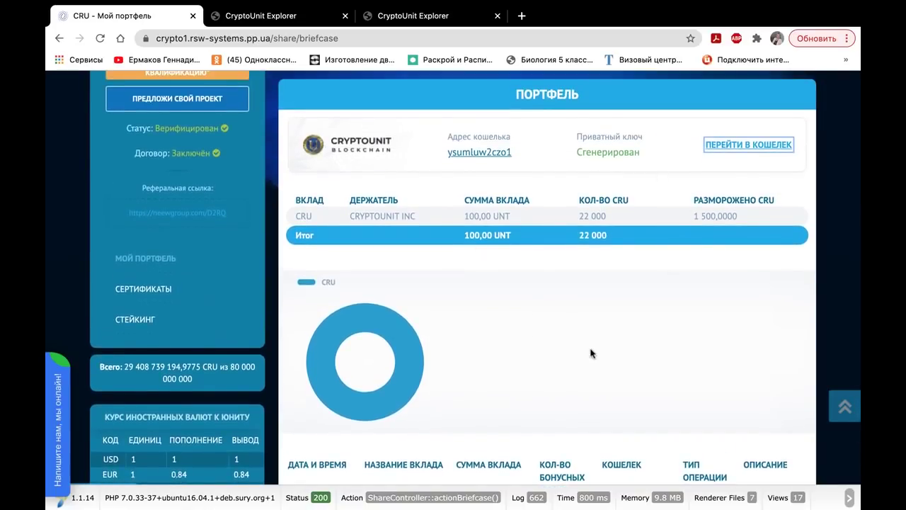
scroll(591, 352, "up", 2)
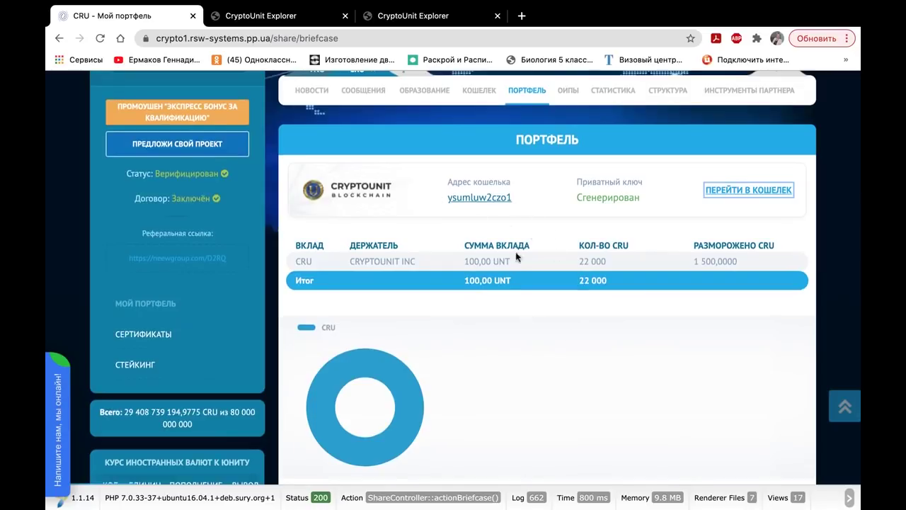
scroll(485, 354, "up", 4)
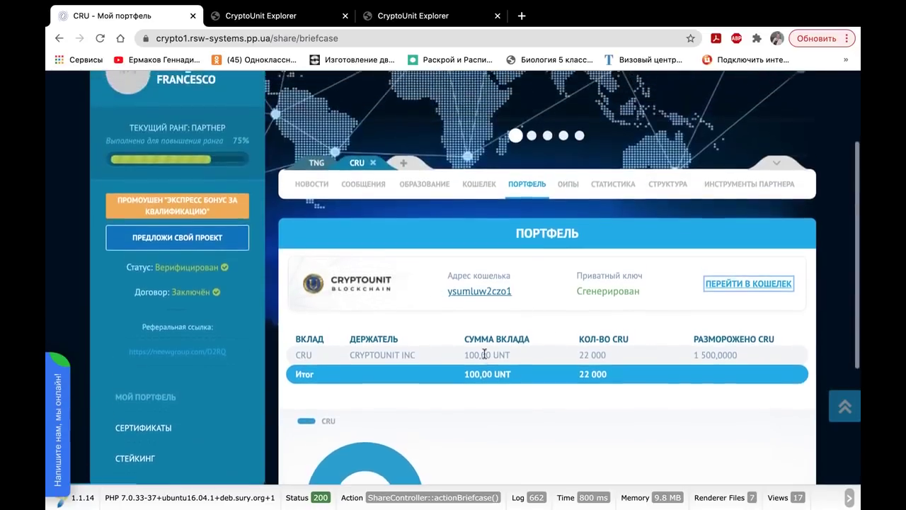
scroll(484, 354, "up", 5)
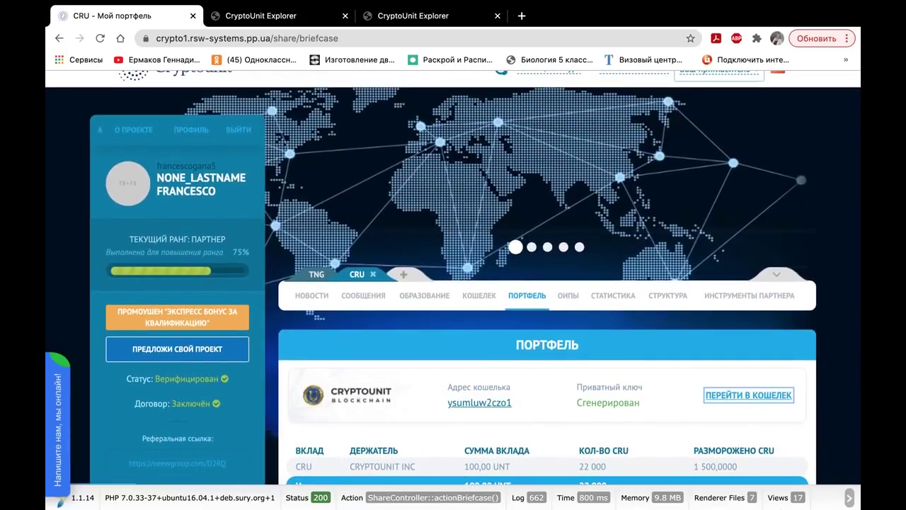
mouse_move(777, 504)
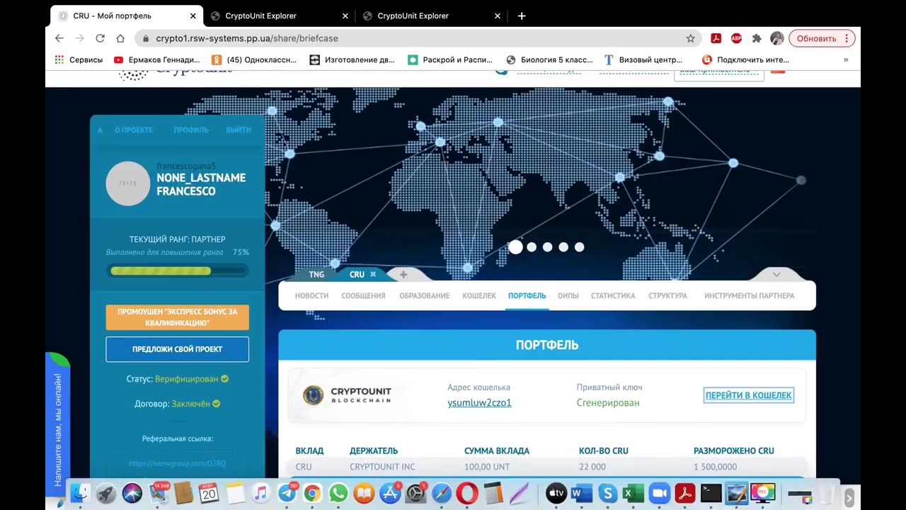